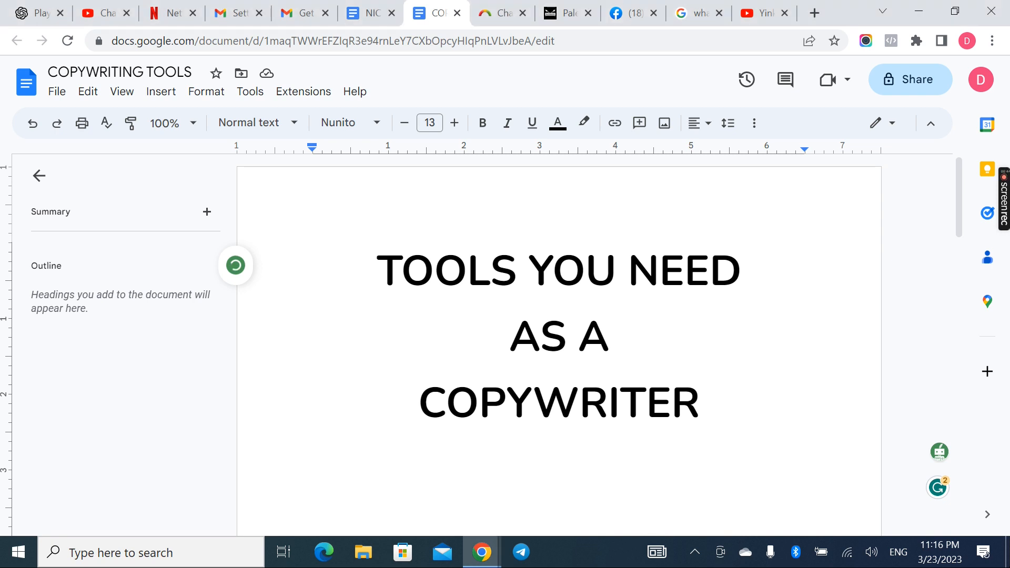
Review the Google docs entry in the copywriting tools document and look at the choices for creating a new document
{"action": "scroll", "coordinate": [717, 283], "scroll_direction": "down", "scroll_amount": 4}
{"action": "scroll", "coordinate": [409, 500], "scroll_direction": "up", "scroll_amount": 2}
{"action": "scroll", "coordinate": [408, 501], "scroll_direction": "down", "scroll_amount": 1}
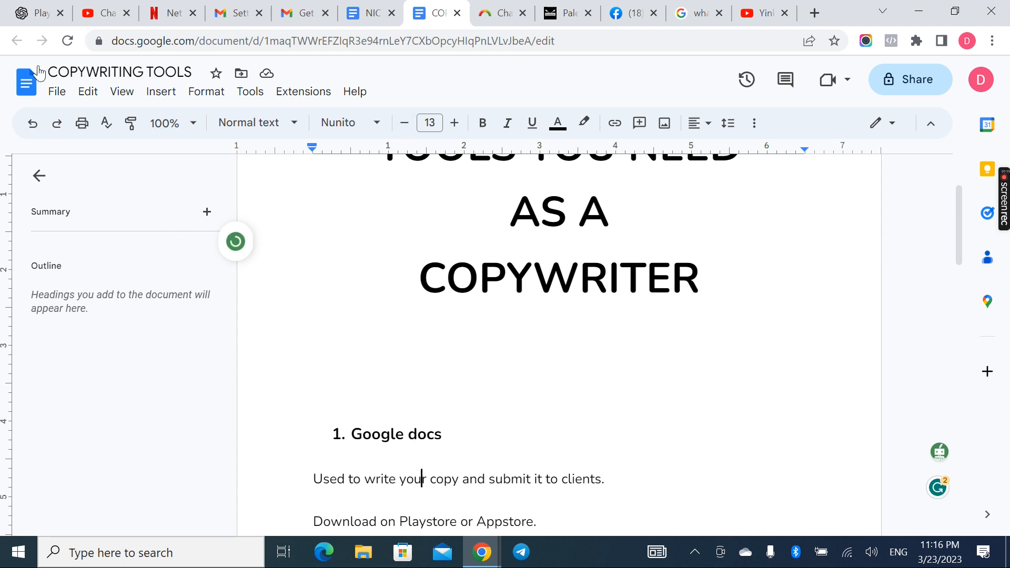
{"action": "left_click", "coordinate": [59, 98]}
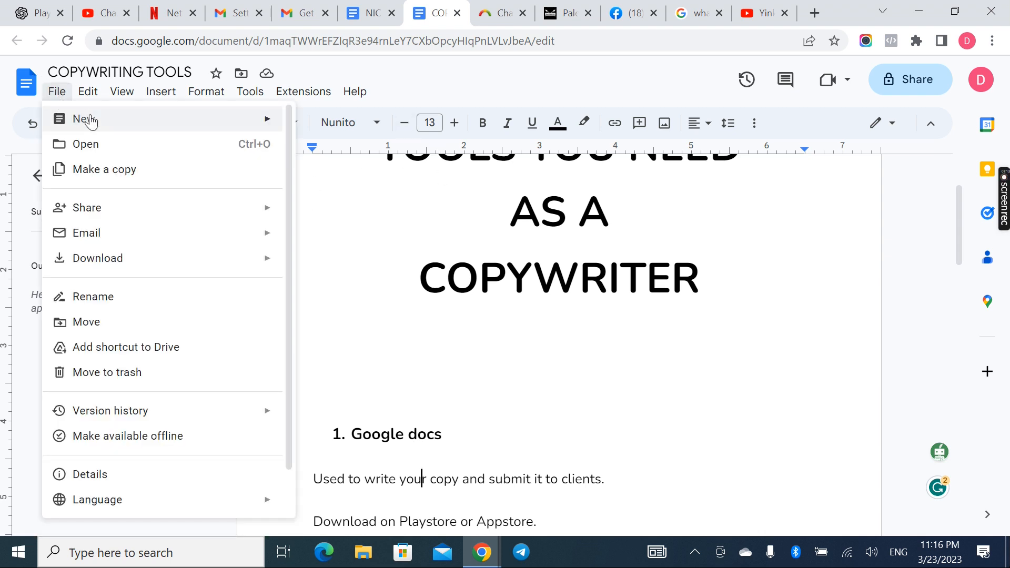
{"action": "mouse_move", "coordinate": [92, 121]}
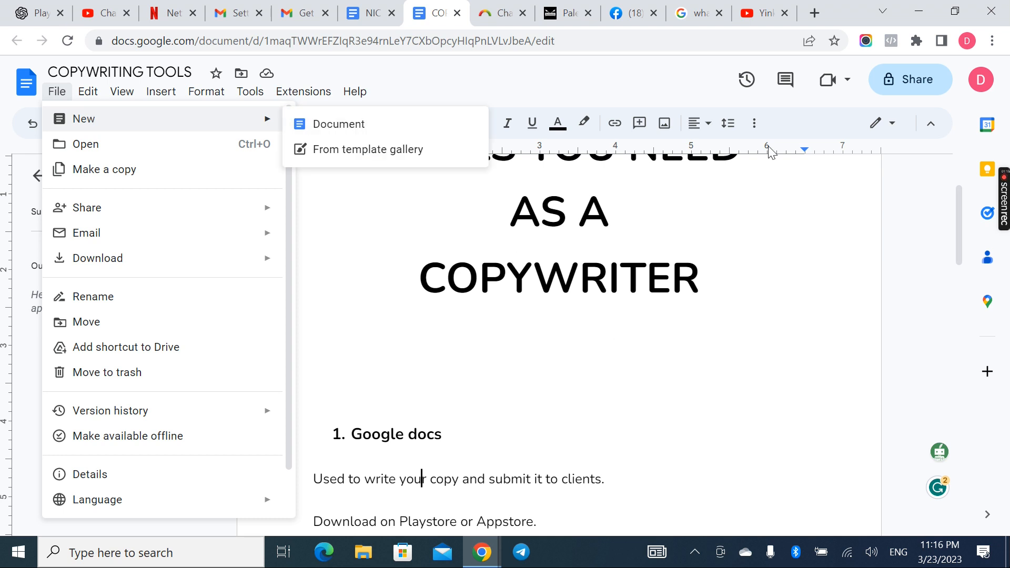
{"action": "left_click", "coordinate": [758, 260]}
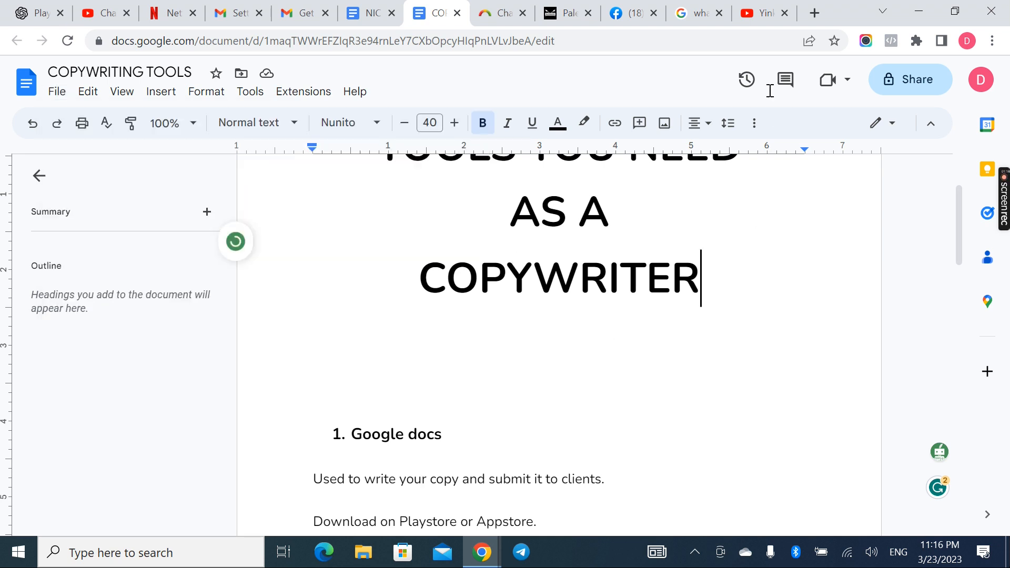
Create a new blank document in a separate browser tab through the docs.new address
{"action": "left_click", "coordinate": [816, 14]}
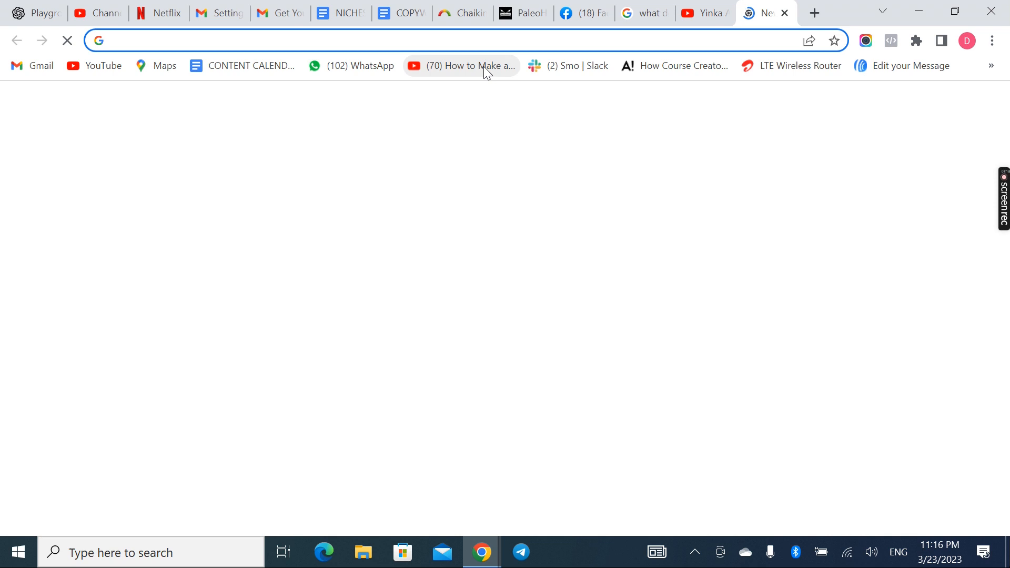
{"action": "type", "text": "docs.new"}
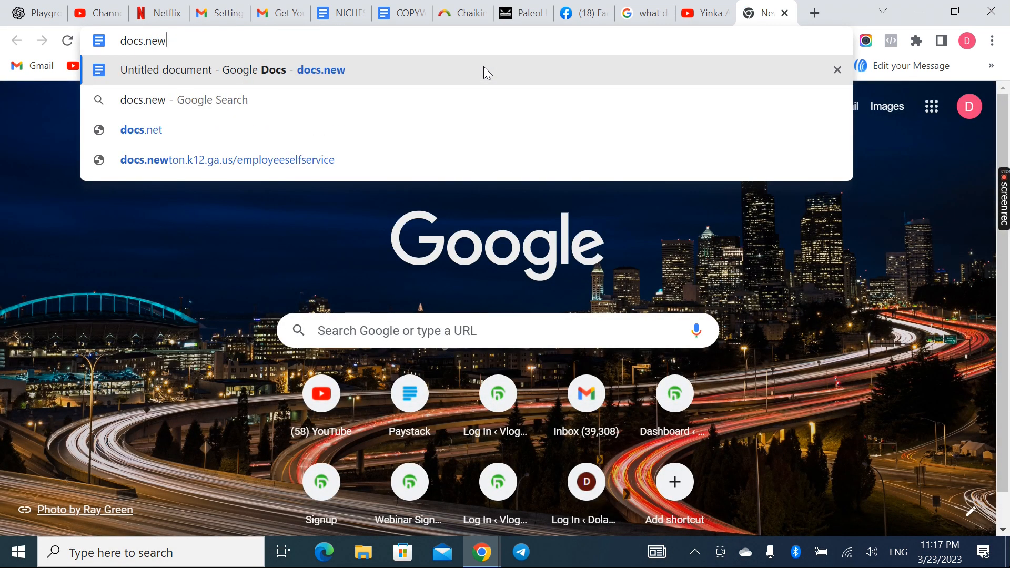
{"action": "key", "text": "Return"}
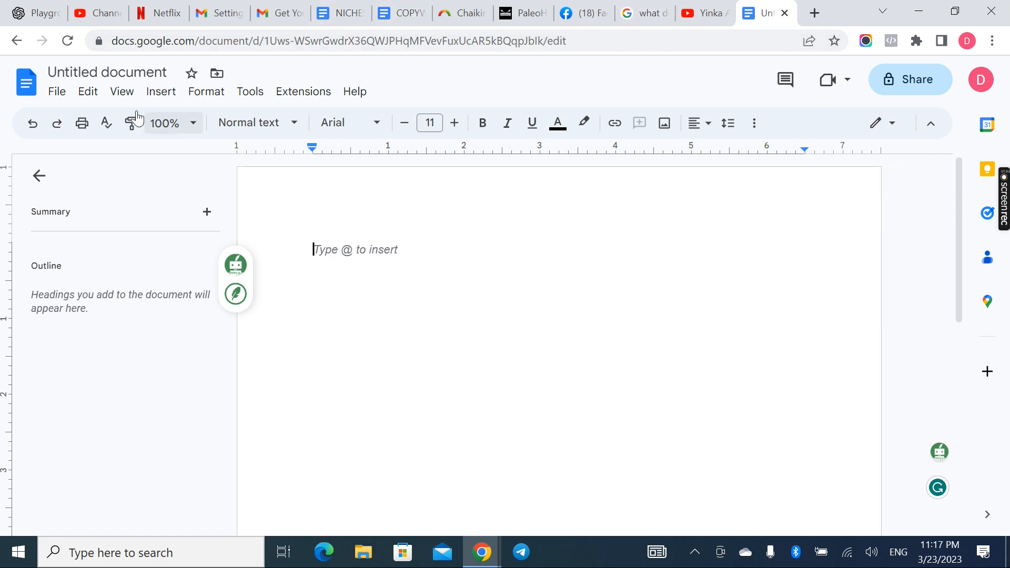
Rename the untitled document as "Diabetes supplement copy"
{"action": "left_click", "coordinate": [134, 69]}
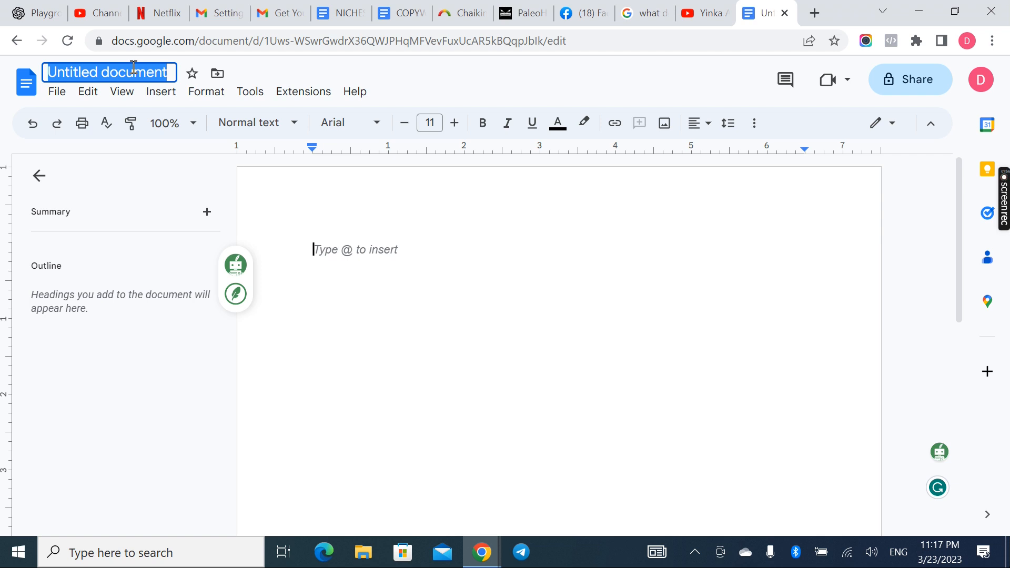
{"action": "type", "text": "D"}
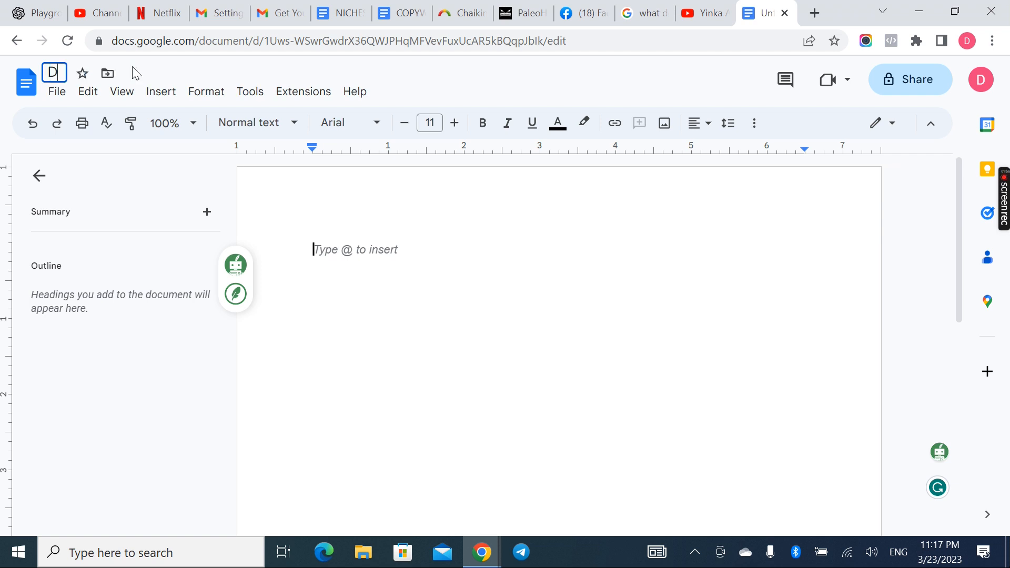
{"action": "type", "text": "iabetes supplement"}
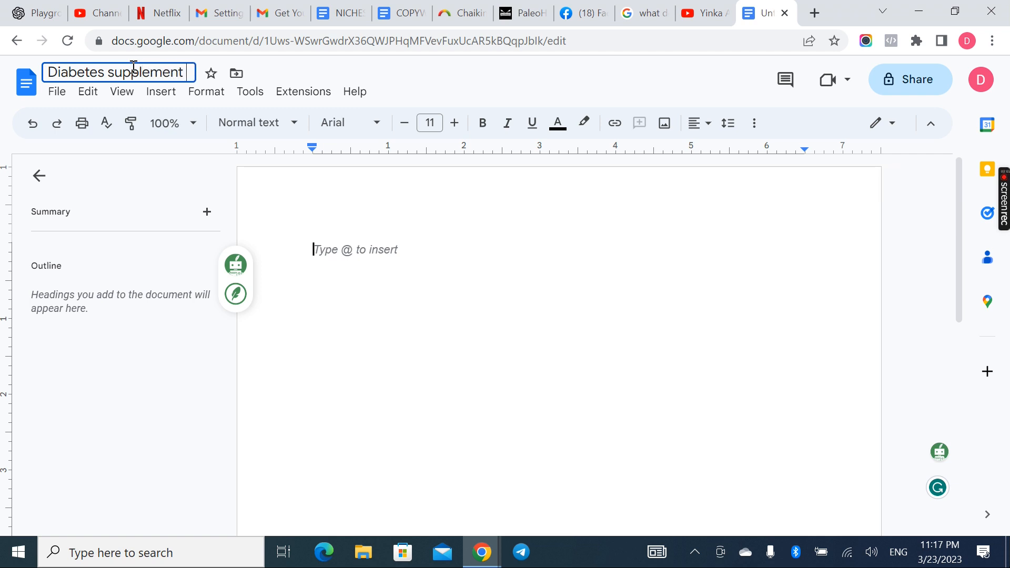
{"action": "type", "text": " copy"}
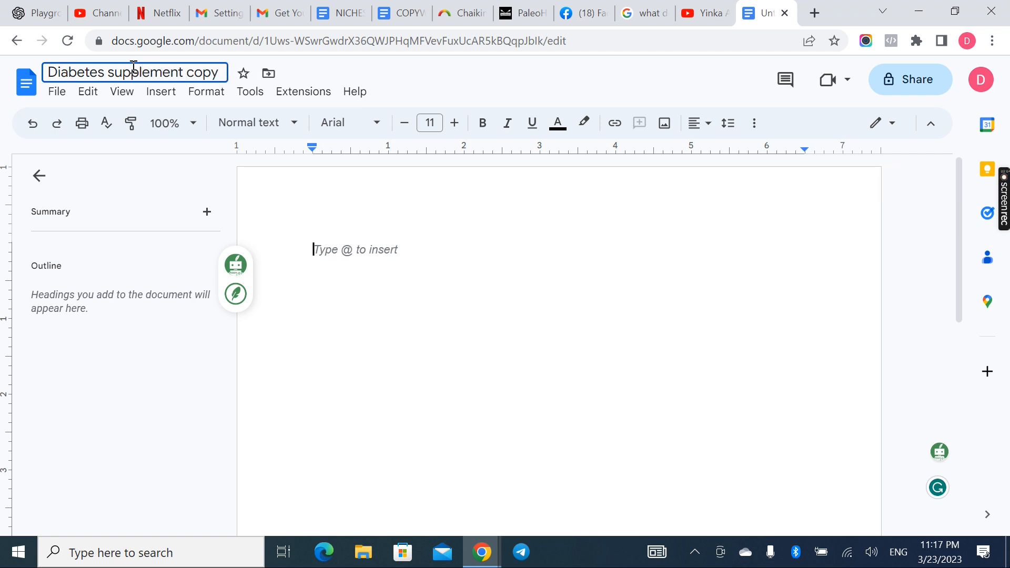
{"action": "key", "text": "Return"}
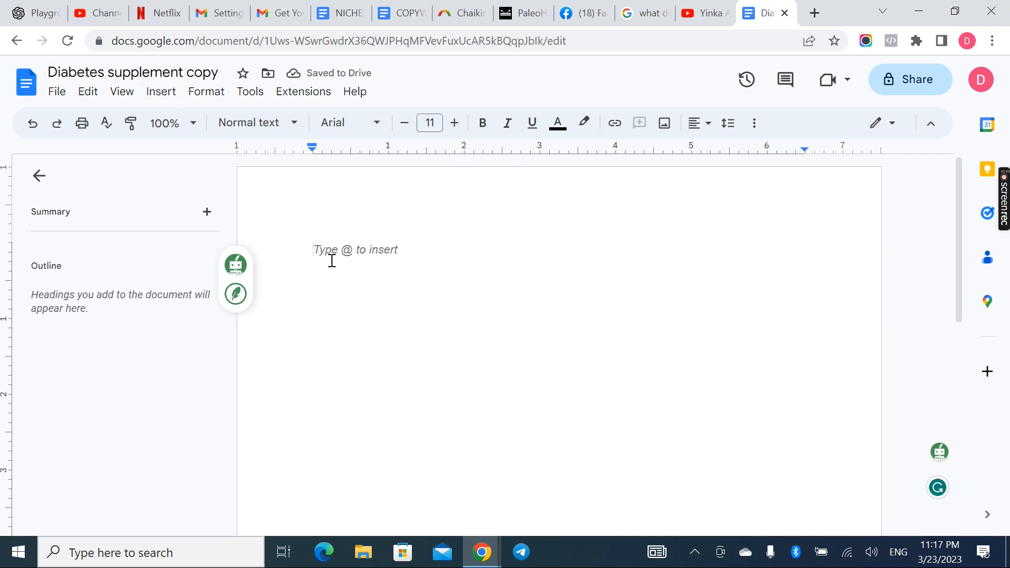
{"action": "type", "text": "gukgeril;ojo;in."}
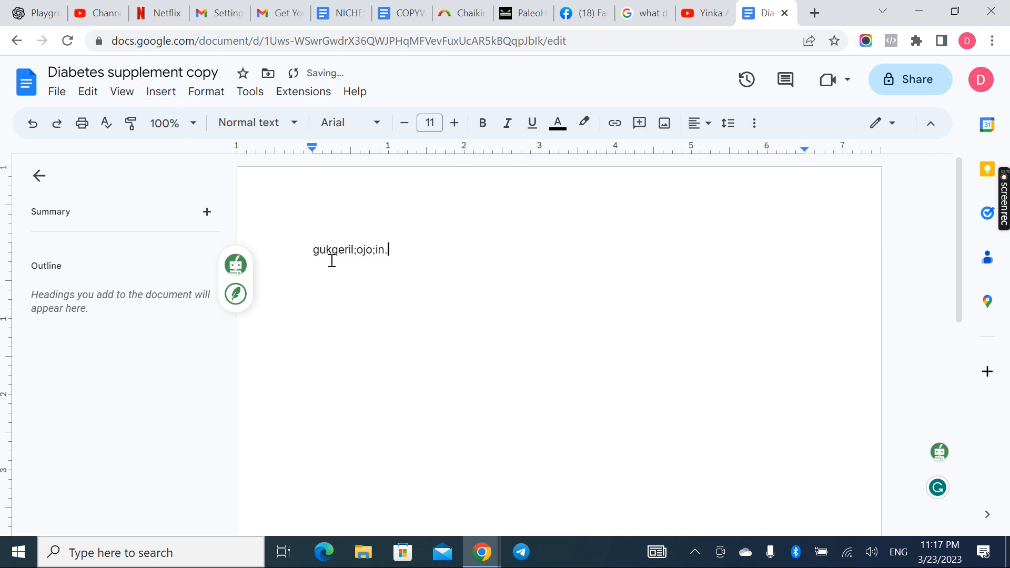
{"action": "key", "text": "BackSpace"}
{"action": "key", "text": "BackSpace"}
{"action": "key", "text": "BackSpace"}
{"action": "key", "text": "BackSpace"}
{"action": "key", "text": "BackSpace"}
{"action": "key", "text": "BackSpace"}
{"action": "key", "text": "BackSpace"}
{"action": "key", "text": "BackSpace"}
{"action": "key", "text": "BackSpace"}
{"action": "key", "text": "BackSpace"}
{"action": "key", "text": "BackSpace"}
{"action": "key", "text": "BackSpace"}
{"action": "key", "text": "BackSpace"}
{"action": "key", "text": "BackSpace"}
{"action": "key", "text": "BackSpace"}
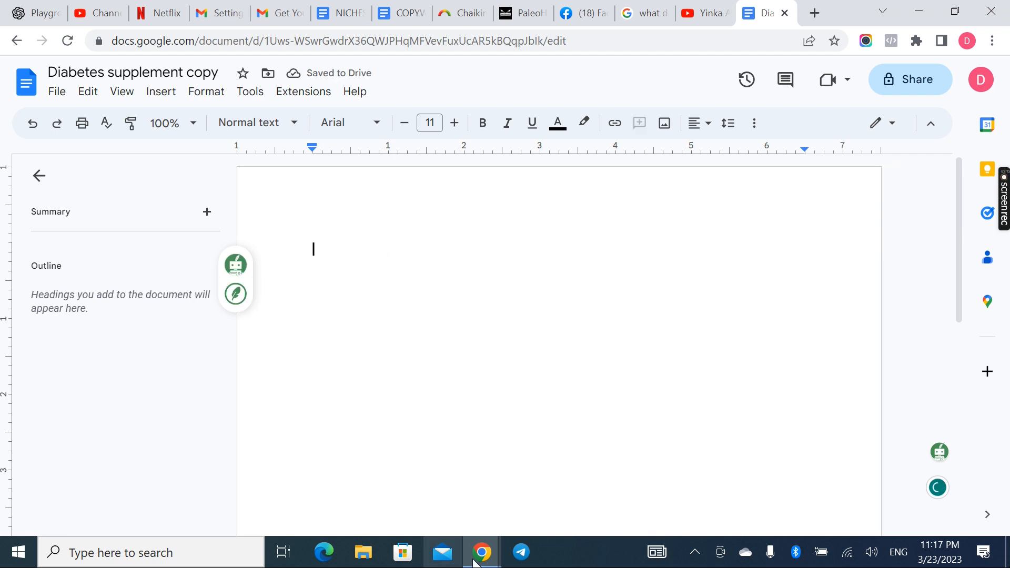
Switch to the Soft email sequence document and copy all of Email 2, from its heading through the closing signature
{"action": "mouse_move", "coordinate": [481, 558]}
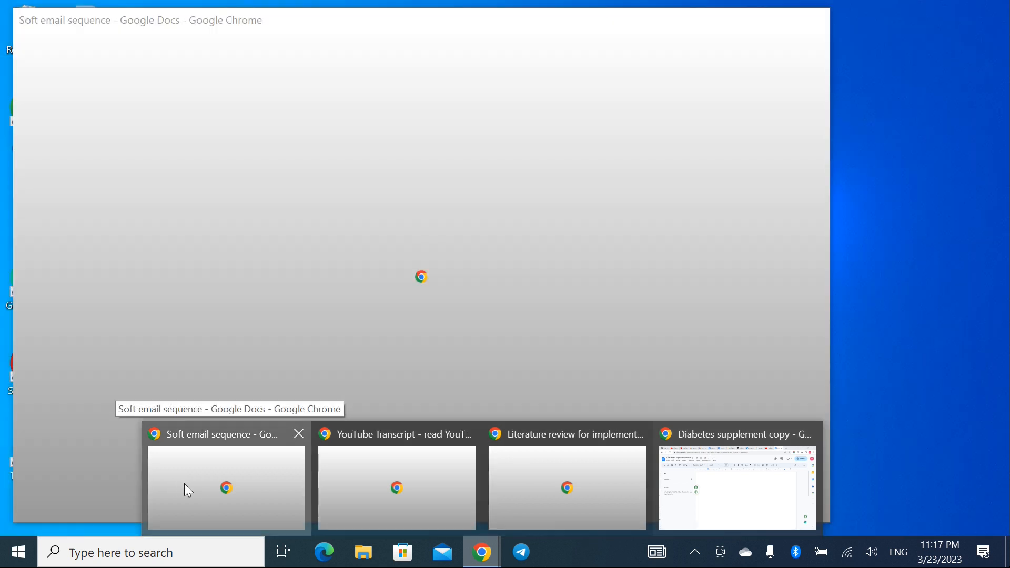
{"action": "left_click", "coordinate": [184, 484]}
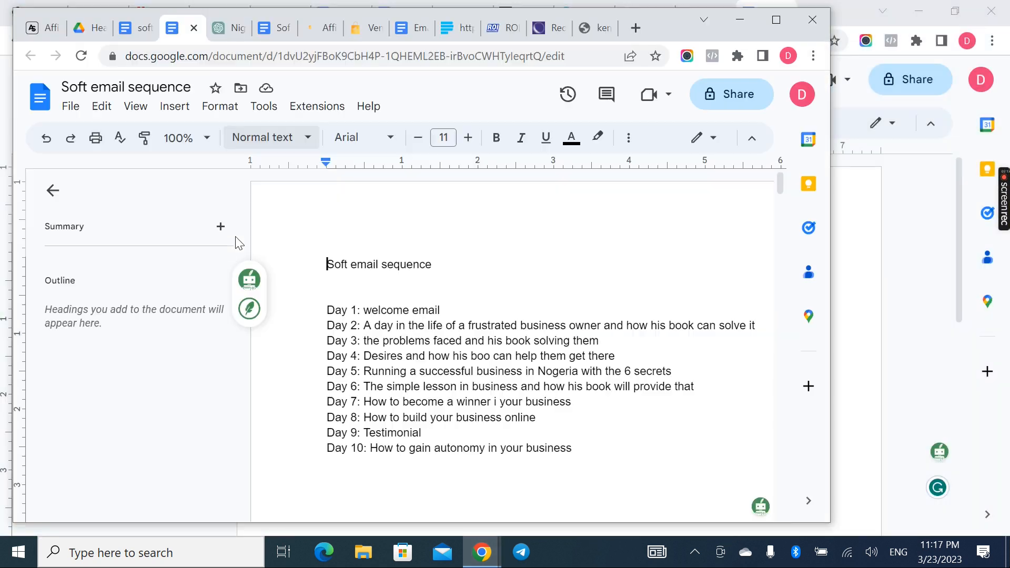
{"action": "scroll", "coordinate": [447, 336], "scroll_direction": "down", "scroll_amount": 3}
{"action": "scroll", "coordinate": [446, 348], "scroll_direction": "down", "scroll_amount": 10}
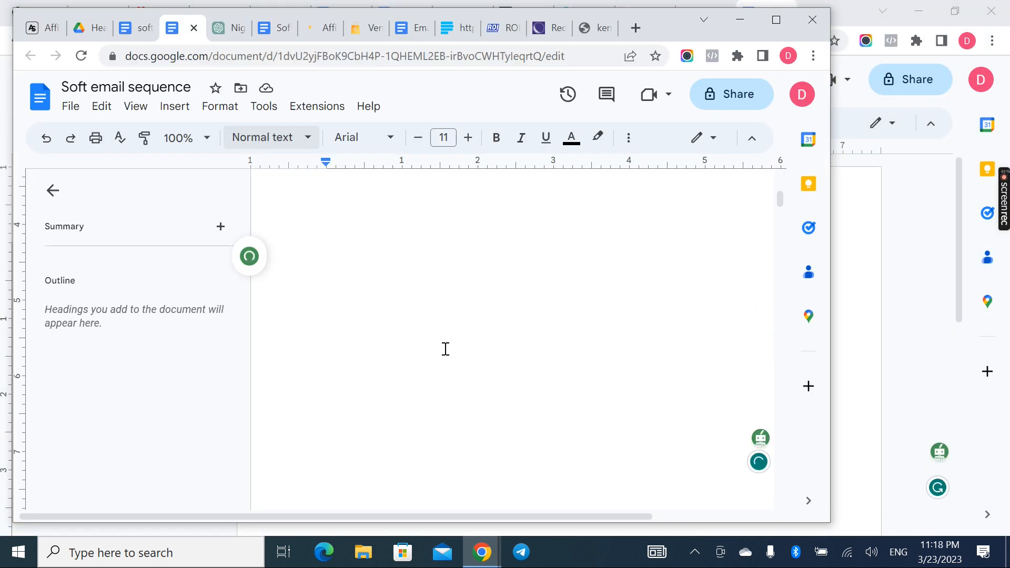
{"action": "scroll", "coordinate": [446, 349], "scroll_direction": "down", "scroll_amount": 1}
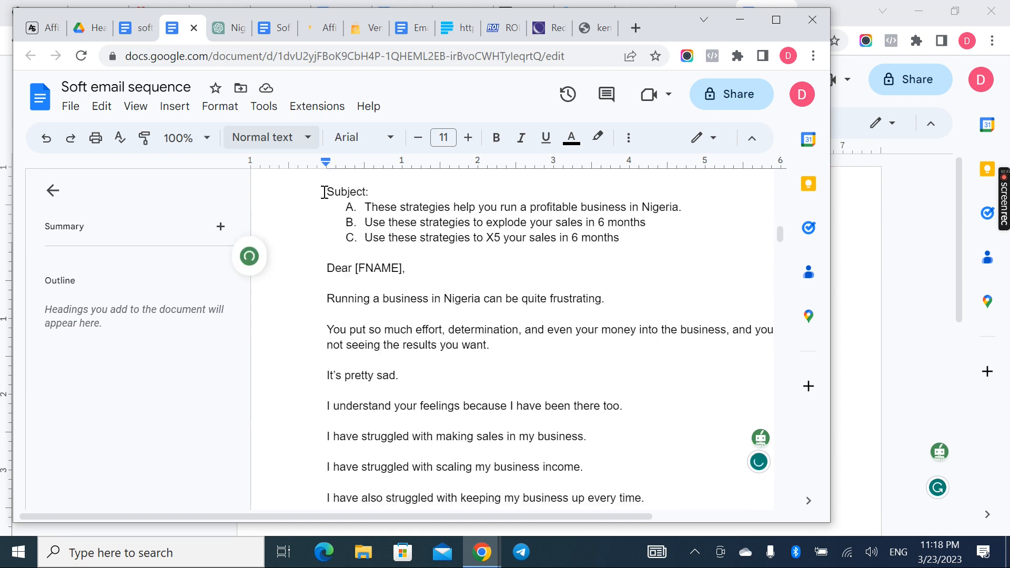
{"action": "scroll", "coordinate": [322, 192], "scroll_direction": "up", "scroll_amount": 2}
{"action": "left_click_drag", "start_coordinate": [322, 220], "coordinate": [654, 565]}
{"action": "left_click_drag", "start_coordinate": [519, 395], "coordinate": [392, 412]}
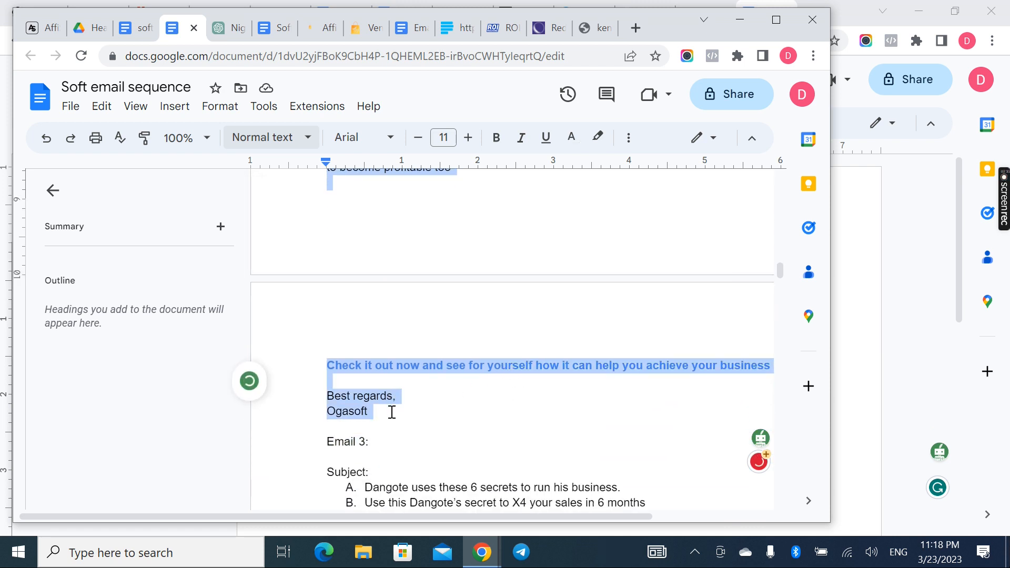
Return to the Diabetes supplement copy document and paste the copied Email 2 text into its empty body
{"action": "left_click", "coordinate": [482, 552]}
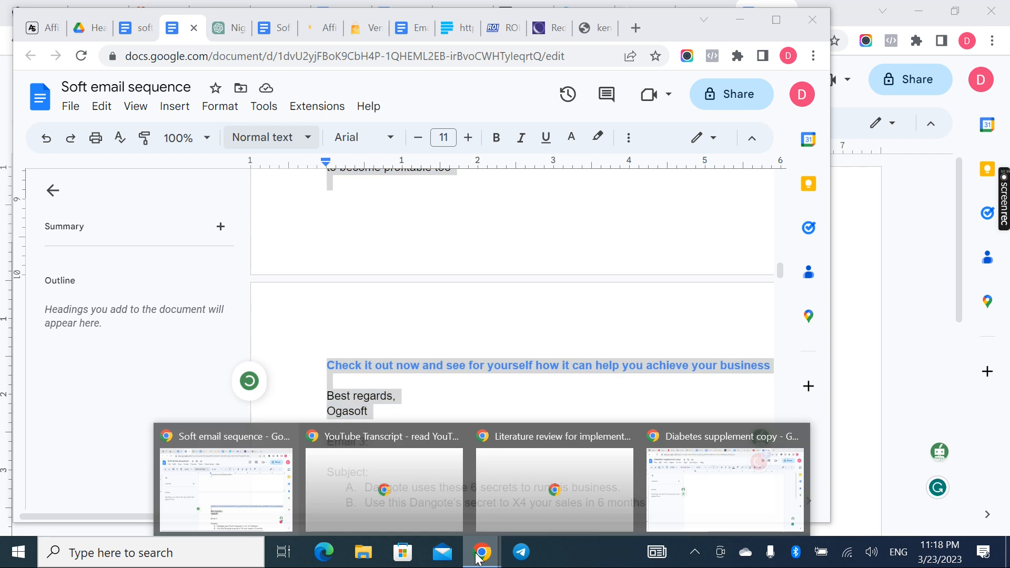
{"action": "left_click", "coordinate": [722, 507]}
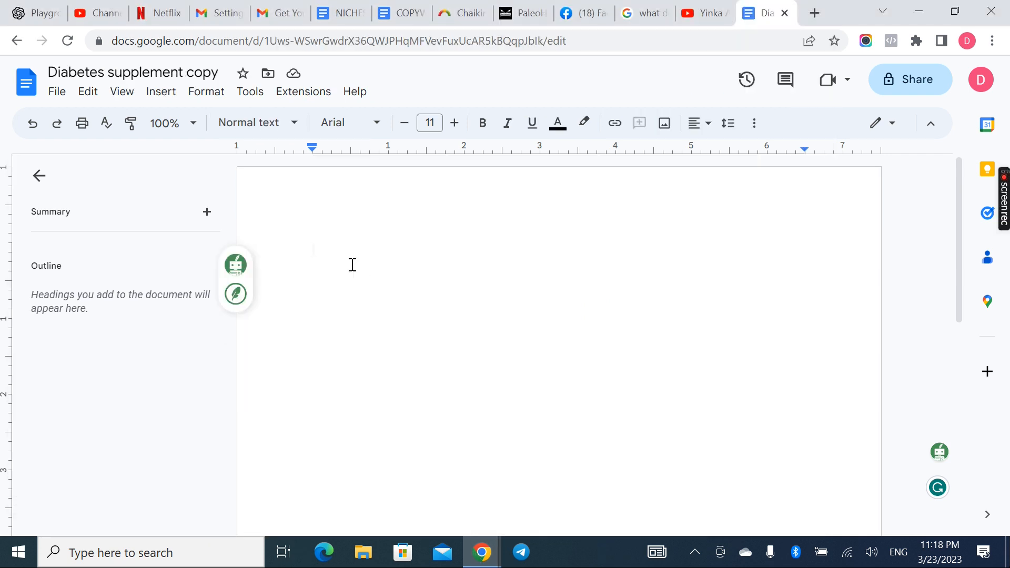
{"action": "key", "text": "ctrl+v"}
{"action": "scroll", "coordinate": [352, 264], "scroll_direction": "up", "scroll_amount": 15}
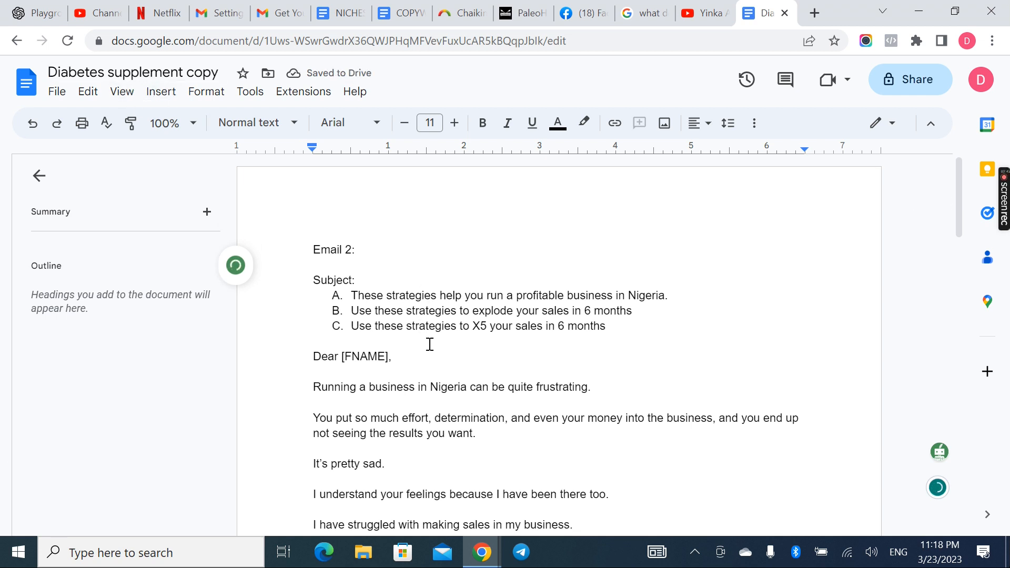
Set the font of the entire document text to Nunito and its size to 12
{"action": "left_click_drag", "start_coordinate": [309, 248], "coordinate": [371, 268]}
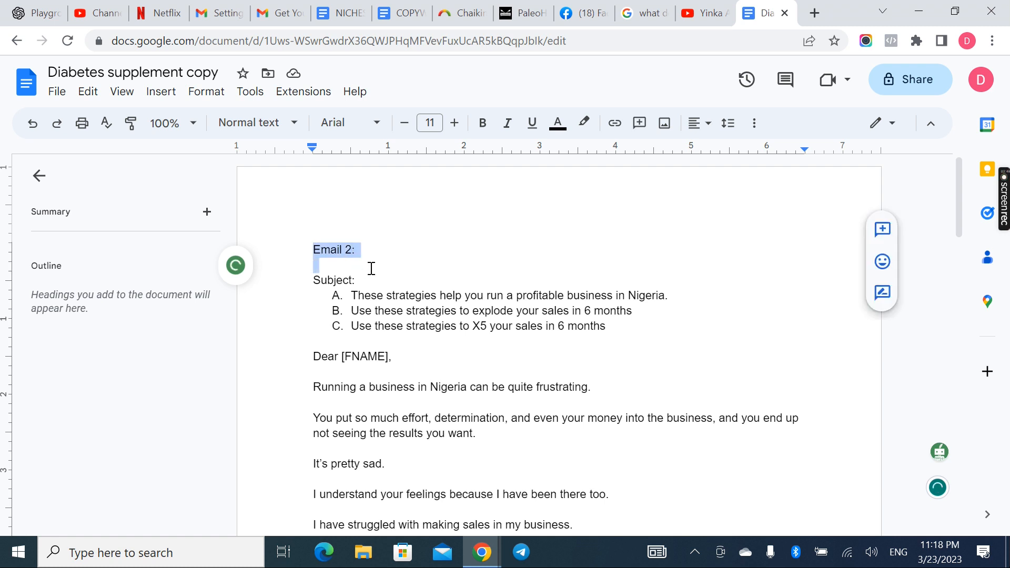
{"action": "key", "text": "ctrl+a"}
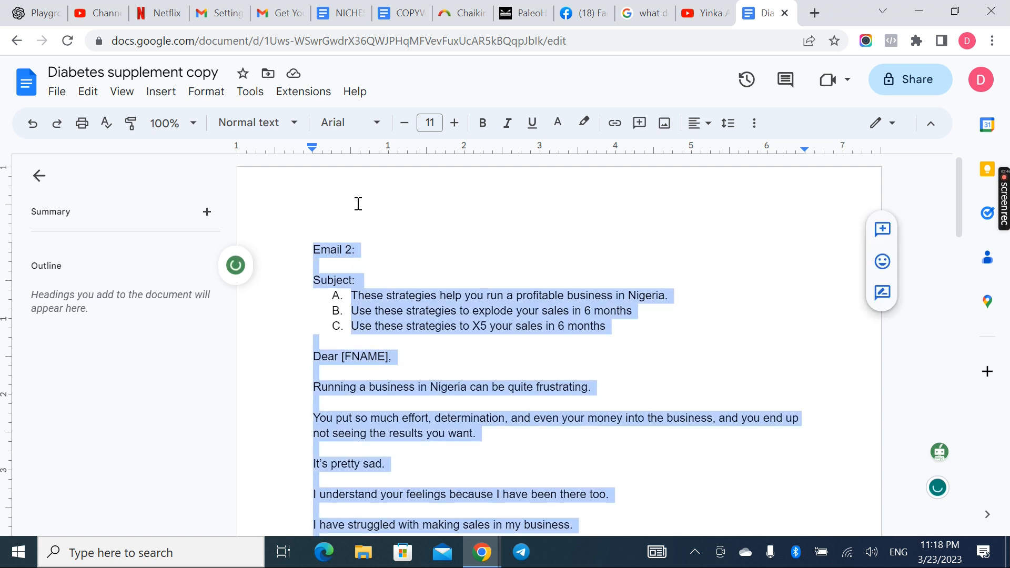
{"action": "left_click", "coordinate": [355, 125]}
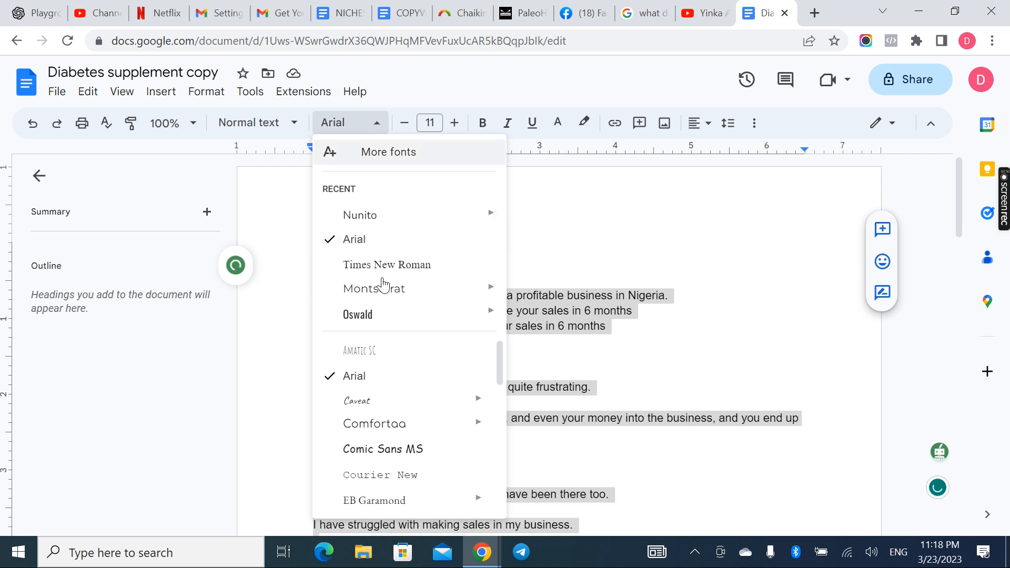
{"action": "mouse_move", "coordinate": [367, 226]}
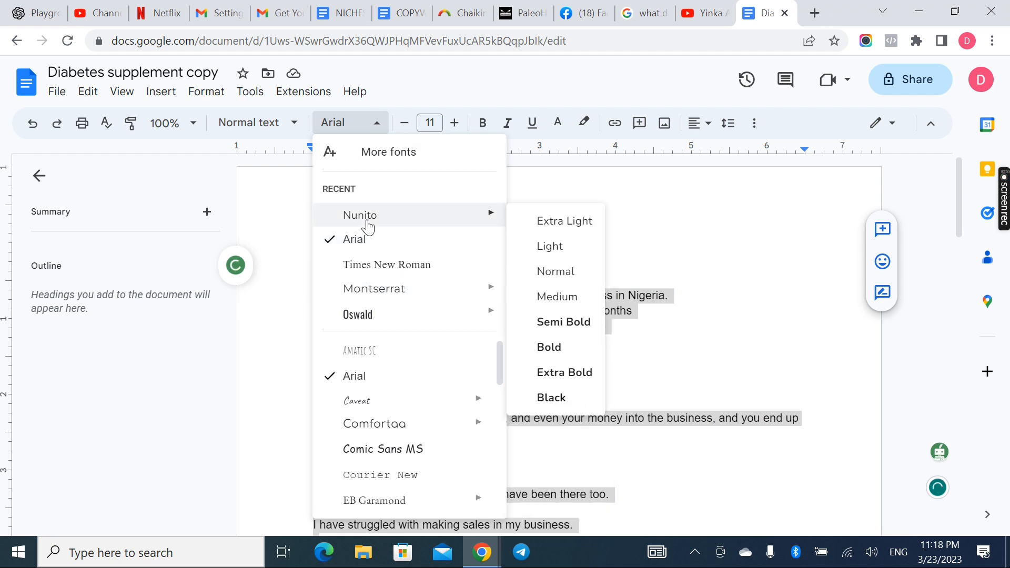
{"action": "left_click", "coordinate": [367, 220]}
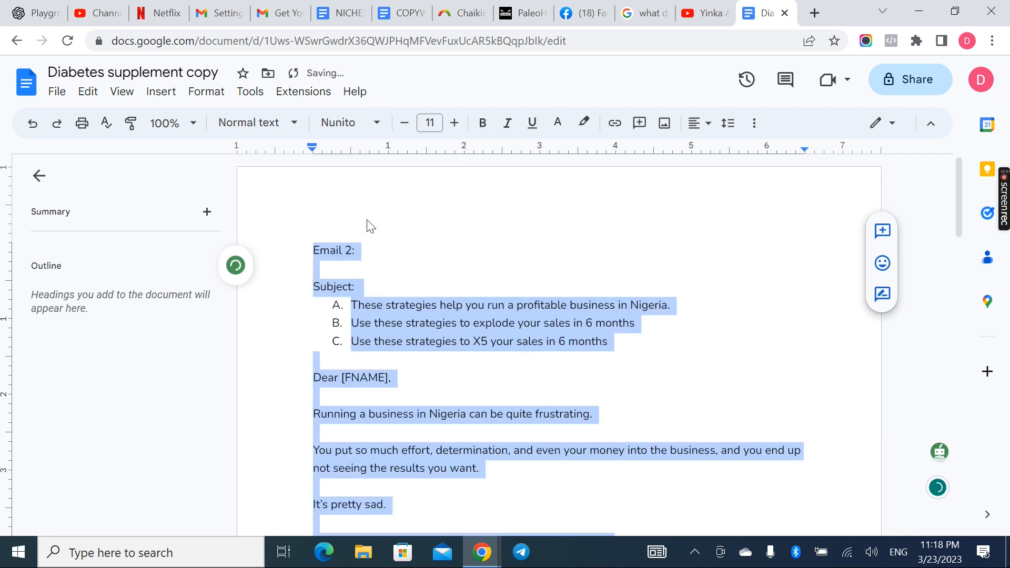
{"action": "left_click", "coordinate": [456, 132]}
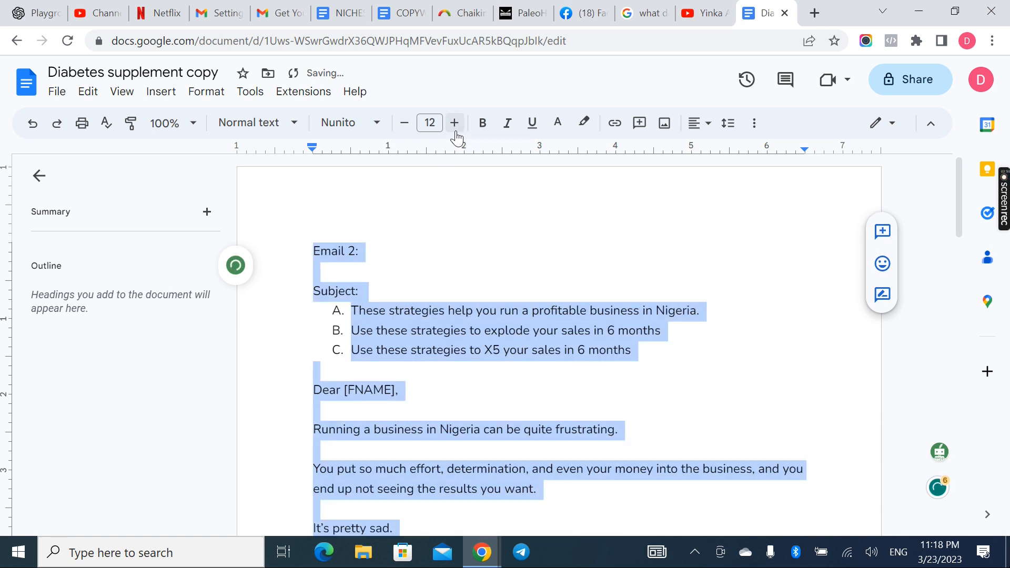
{"action": "left_click", "coordinate": [420, 352]}
Remove the blank lines between the three consecutive sentences about struggling with sales, business income and keeping the business up
{"action": "scroll", "coordinate": [421, 361], "scroll_direction": "down", "scroll_amount": 1}
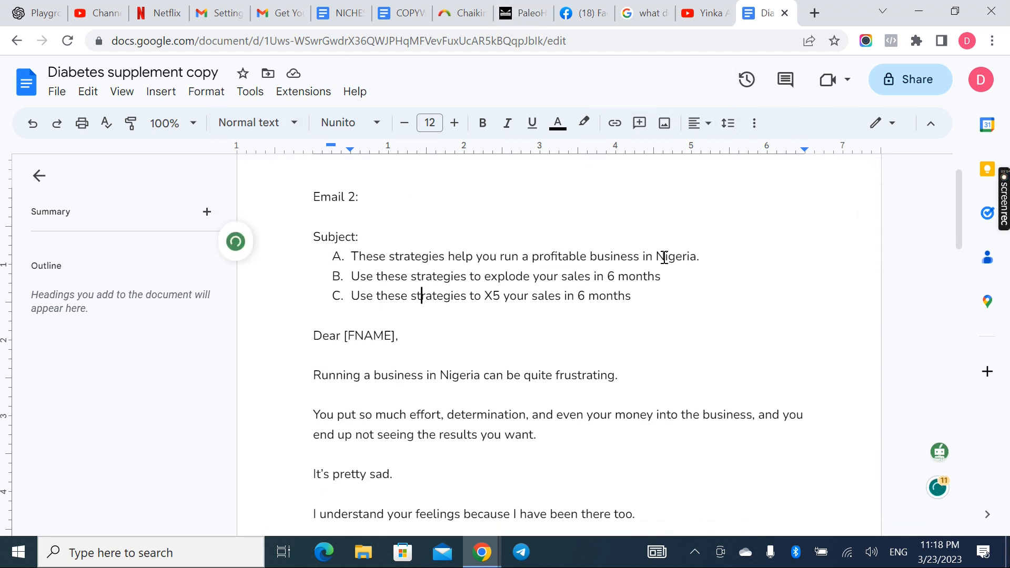
{"action": "scroll", "coordinate": [490, 295], "scroll_direction": "down", "scroll_amount": 5}
{"action": "scroll", "coordinate": [492, 298], "scroll_direction": "up", "scroll_amount": 4}
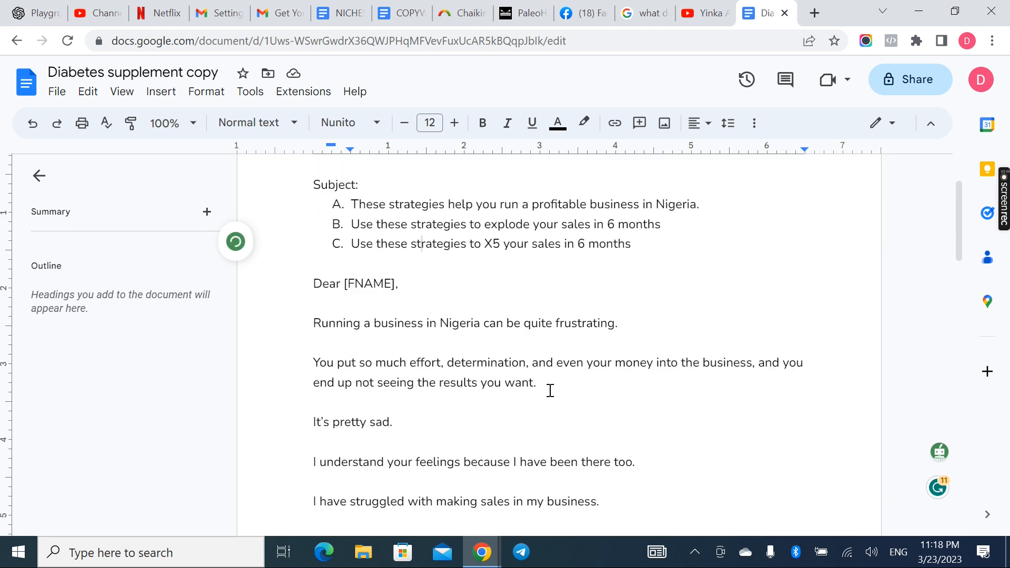
{"action": "scroll", "coordinate": [549, 391], "scroll_direction": "down", "scroll_amount": 3}
{"action": "left_click", "coordinate": [338, 393]}
{"action": "key", "text": "BackSpace"}
{"action": "double_click", "coordinate": [346, 401]}
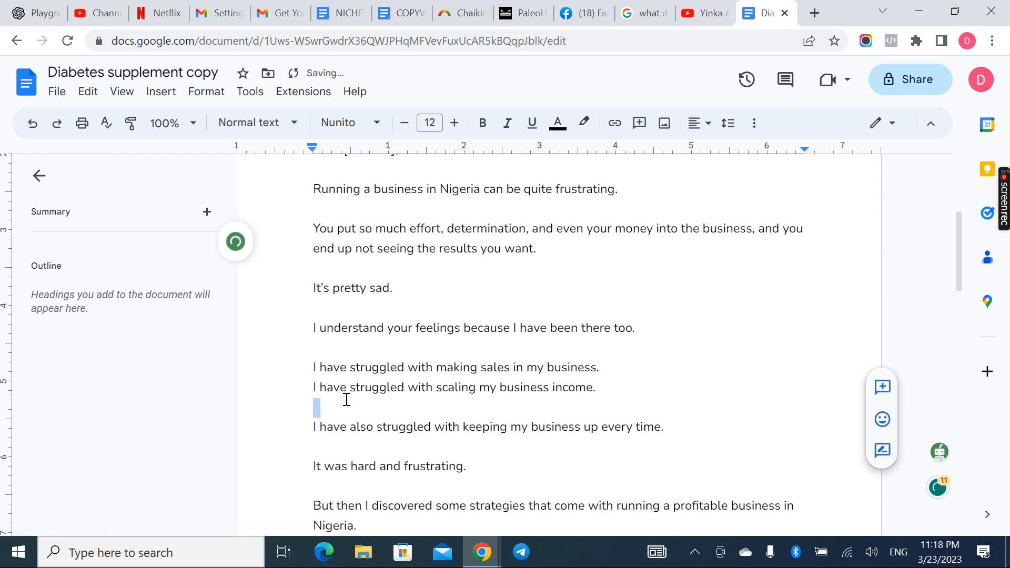
{"action": "key", "text": "BackSpace"}
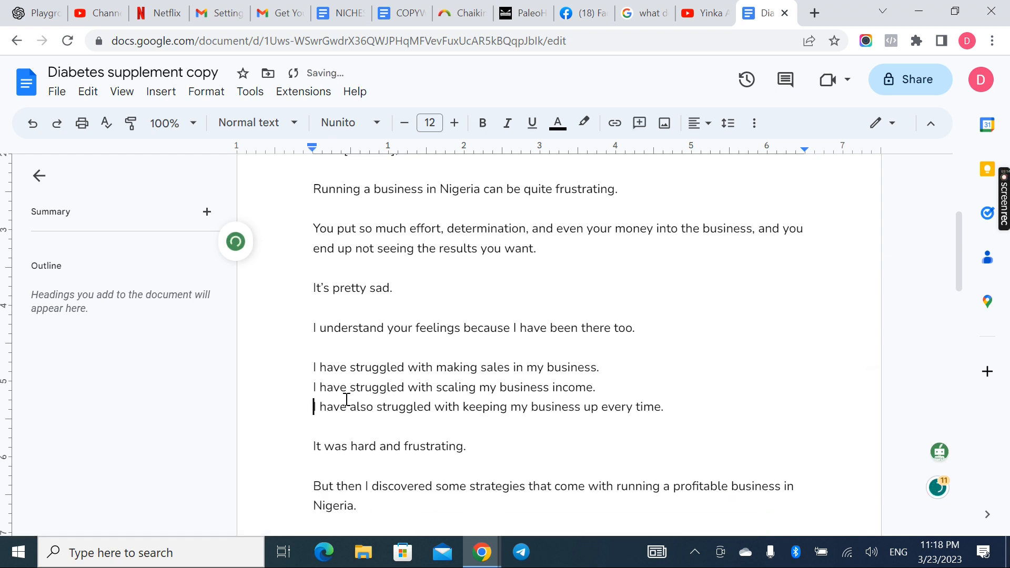
Format the three "I have struggled" sentences as a bulleted list
{"action": "double_click", "coordinate": [664, 410]}
{"action": "left_click_drag", "start_coordinate": [513, 392], "coordinate": [300, 372]}
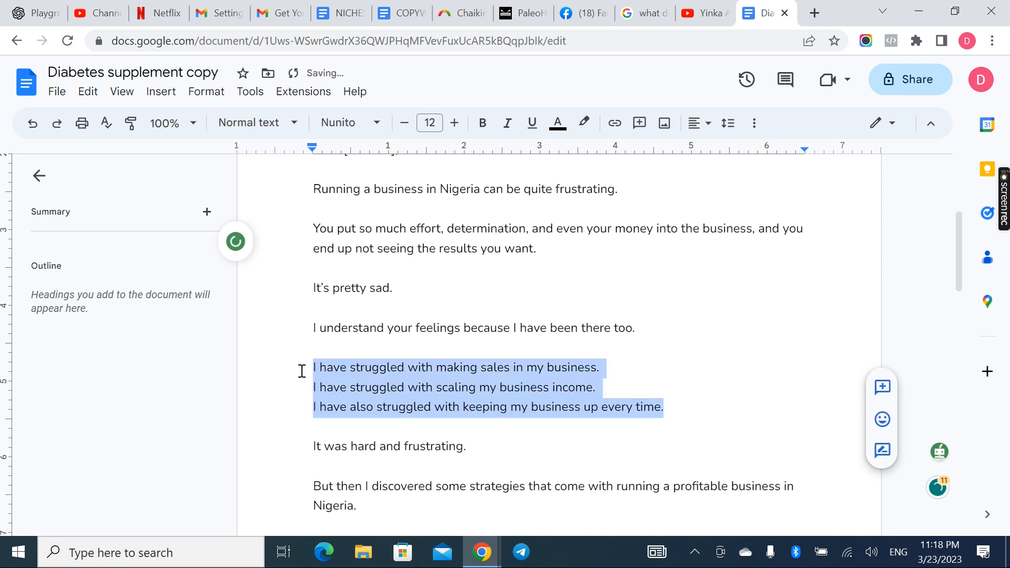
{"action": "left_click", "coordinate": [754, 124]}
{"action": "left_click", "coordinate": [637, 158]}
{"action": "left_click", "coordinate": [369, 359]}
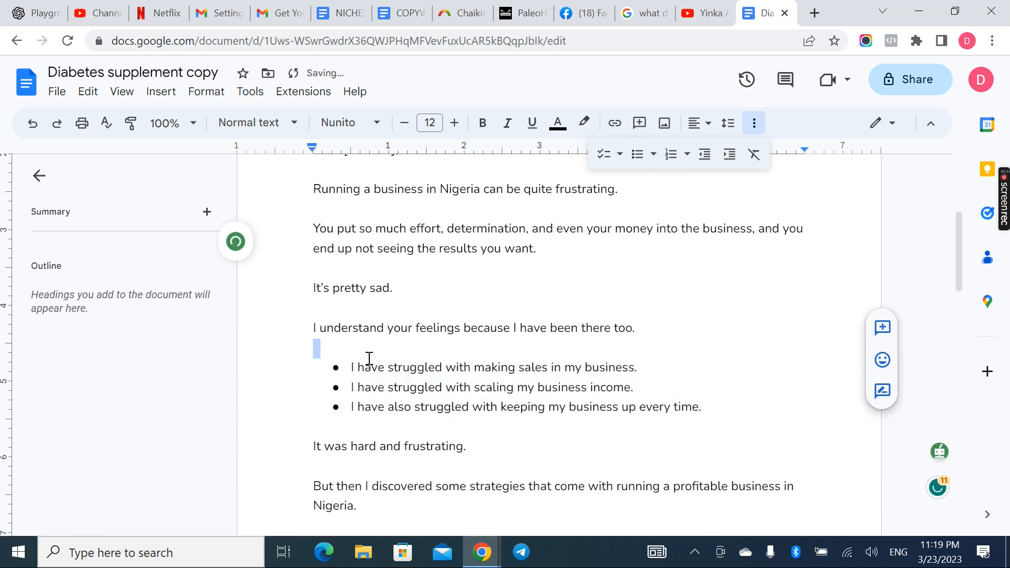
{"action": "scroll", "coordinate": [370, 358], "scroll_direction": "down", "scroll_amount": 15}
{"action": "scroll", "coordinate": [370, 359], "scroll_direction": "up", "scroll_amount": 10}
{"action": "scroll", "coordinate": [370, 359], "scroll_direction": "down", "scroll_amount": 1}
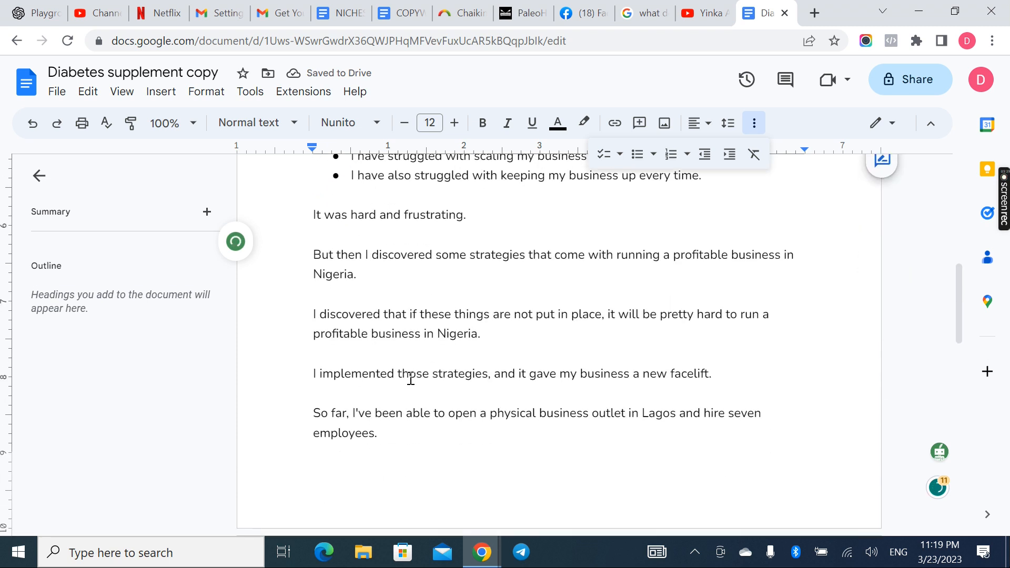
{"action": "left_click_drag", "start_coordinate": [717, 375], "coordinate": [274, 373]}
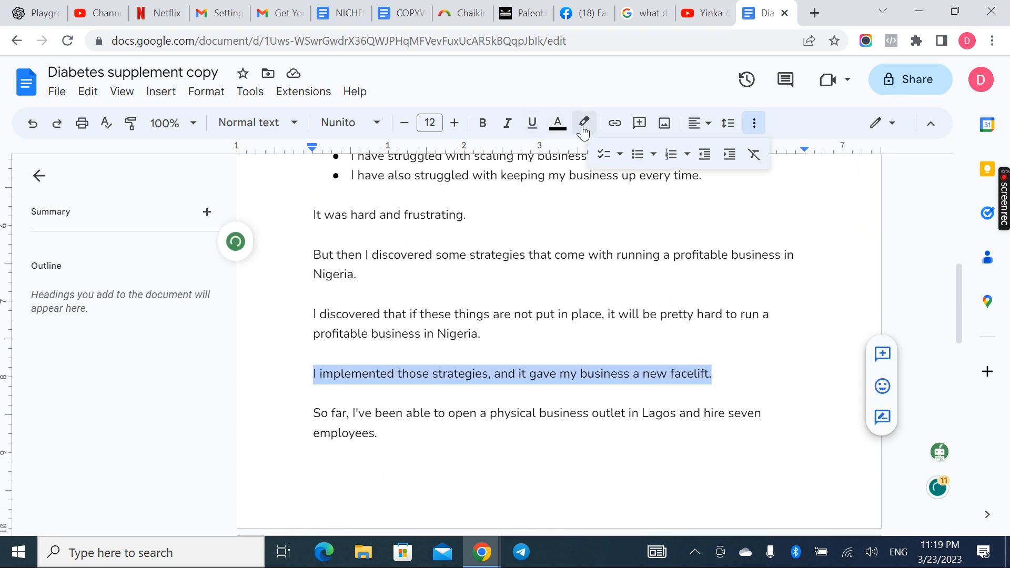
{"action": "left_click", "coordinate": [525, 303]}
{"action": "scroll", "coordinate": [526, 303], "scroll_direction": "up", "scroll_amount": 10}
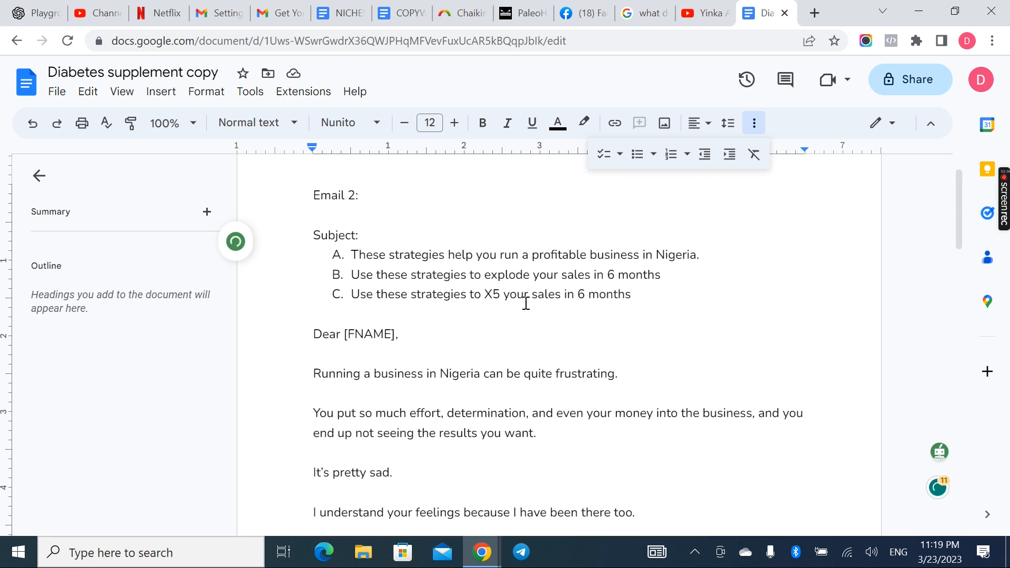
{"action": "scroll", "coordinate": [631, 387], "scroll_direction": "down", "scroll_amount": 3}
{"action": "scroll", "coordinate": [633, 388], "scroll_direction": "up", "scroll_amount": 3}
{"action": "left_click", "coordinate": [545, 401]}
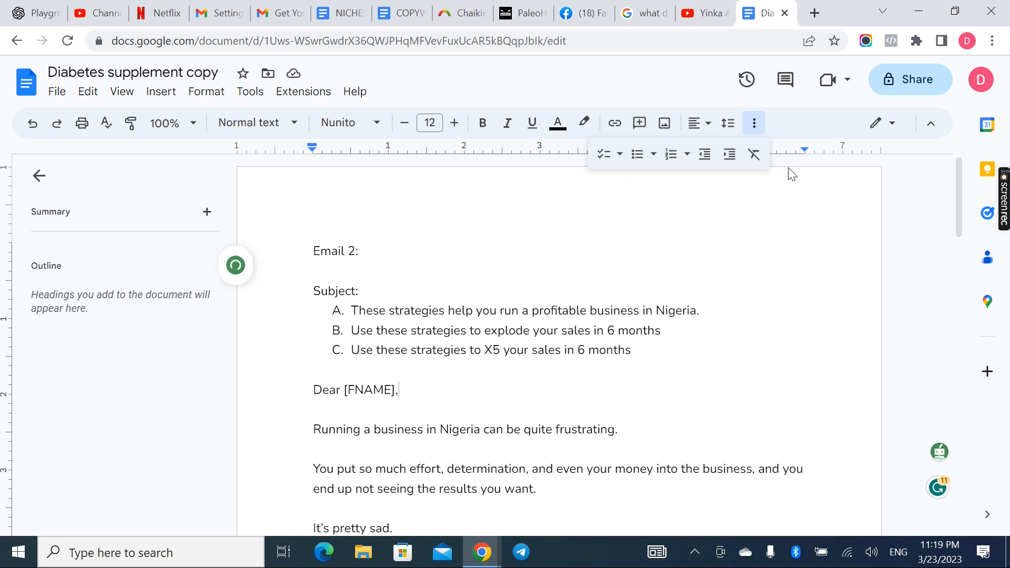
Share the Diabetes supplement copy document with anyone with the link as Viewer and copy the sharing link
{"action": "left_click", "coordinate": [901, 91]}
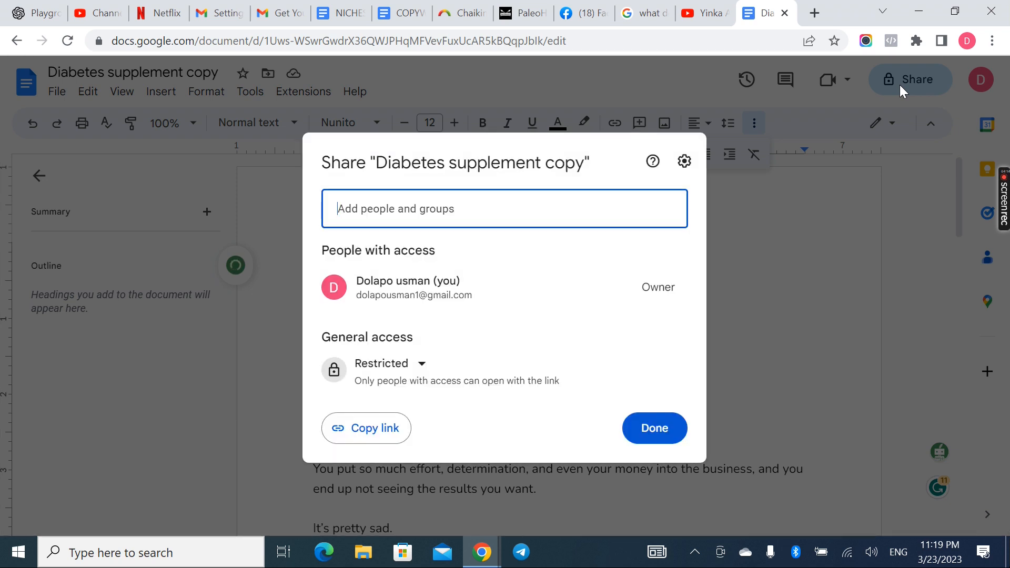
{"action": "left_click", "coordinate": [437, 381]}
{"action": "left_click", "coordinate": [390, 375]}
{"action": "left_click", "coordinate": [411, 436]}
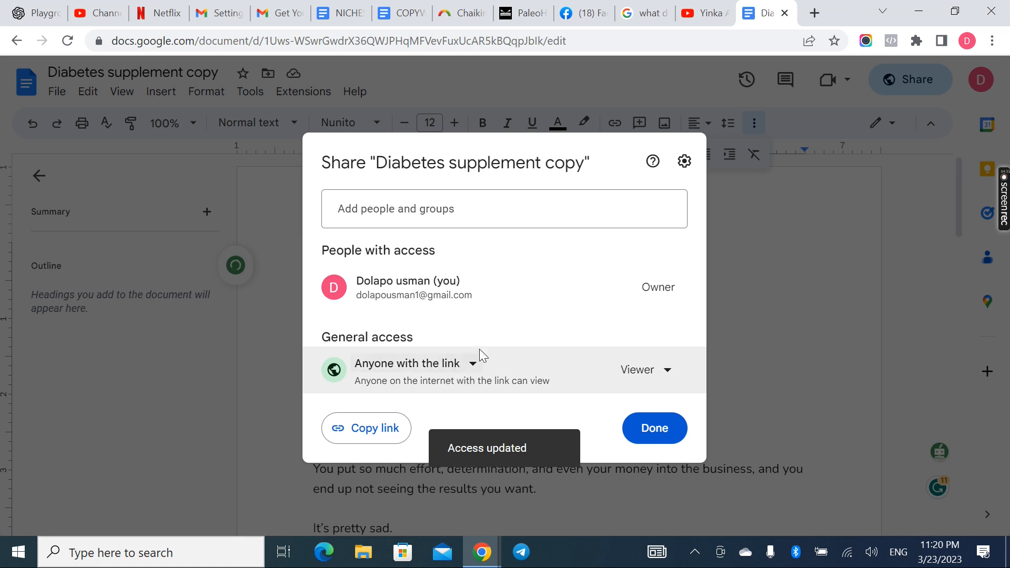
{"action": "left_click", "coordinate": [379, 437]}
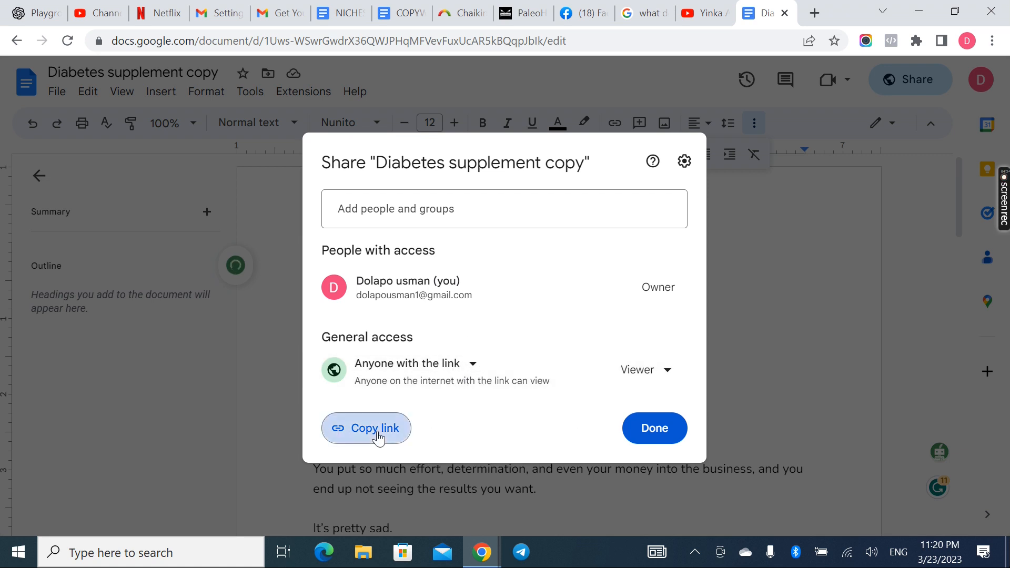
{"action": "left_click", "coordinate": [658, 430]}
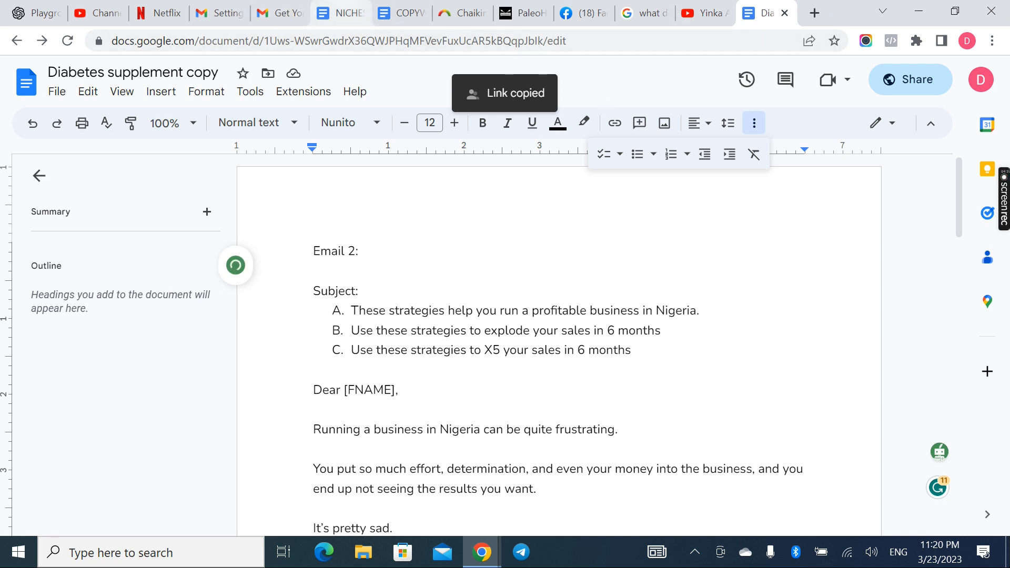
Read the Grammarly entry in the COPYWRITING TOOLS document and return to the Diabetes supplement copy document
{"action": "left_click_drag", "start_coordinate": [397, 12], "coordinate": [691, 24]}
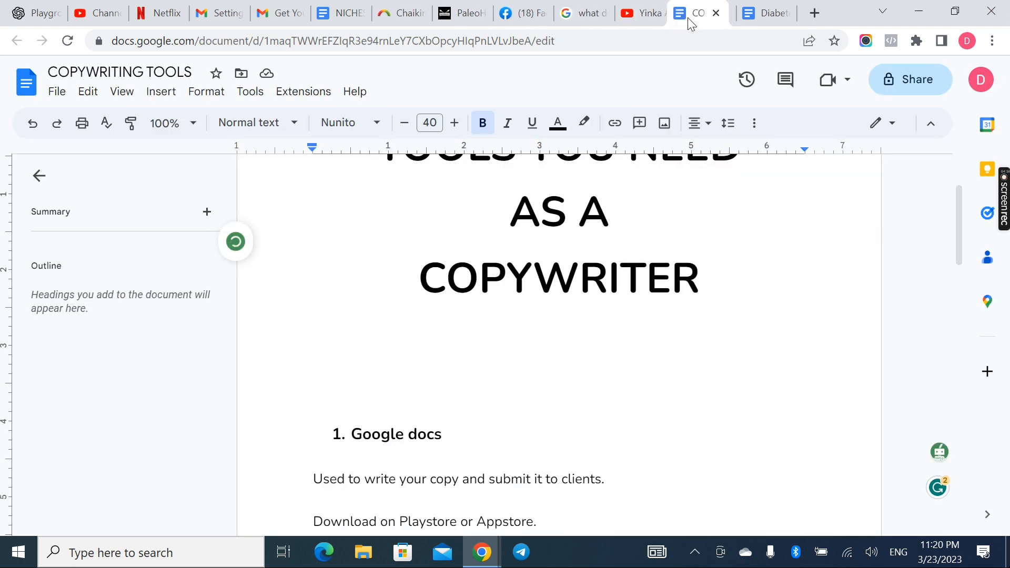
{"action": "scroll", "coordinate": [526, 381], "scroll_direction": "down", "scroll_amount": 4}
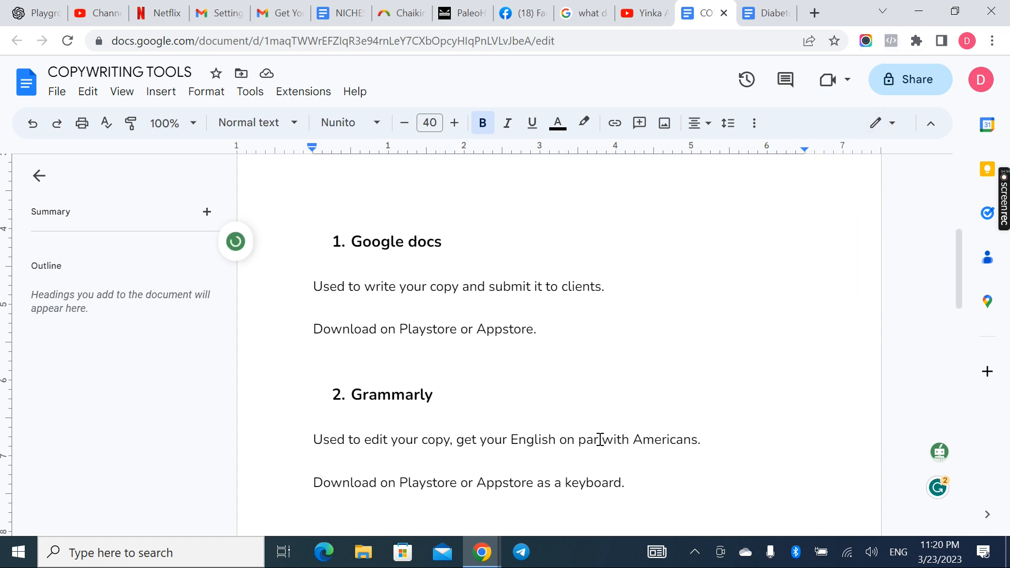
{"action": "mouse_move", "coordinate": [940, 492]}
{"action": "left_click", "coordinate": [758, 15]}
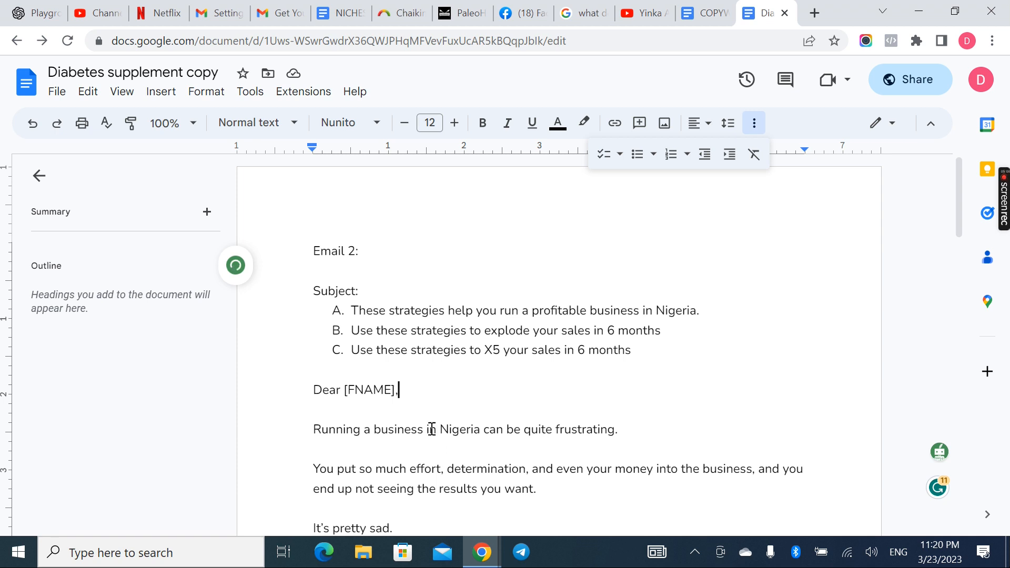
Retype the word "business" in the first sentence below the greeting
{"action": "double_click", "coordinate": [405, 430]}
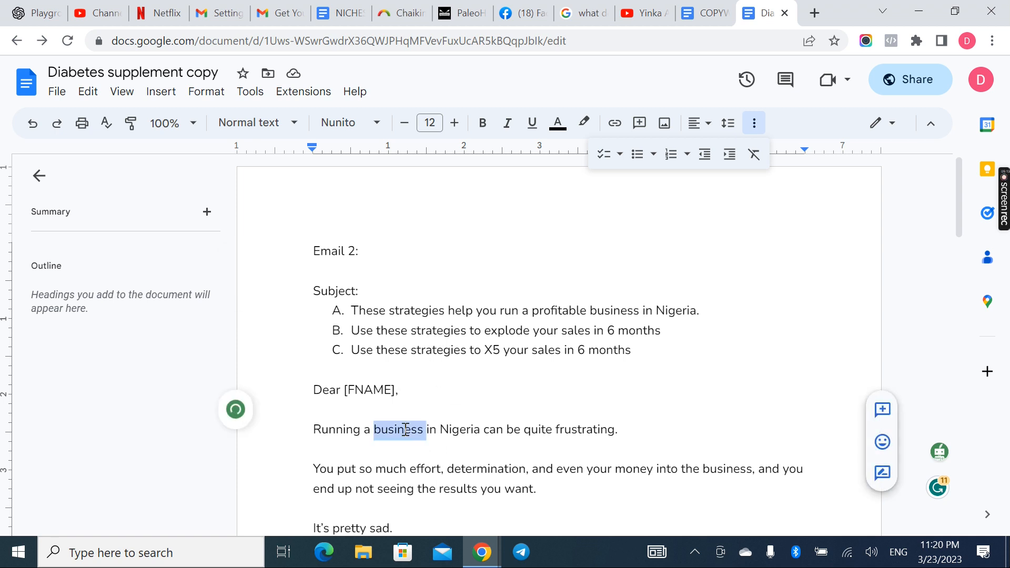
{"action": "type", "text": "bsu"}
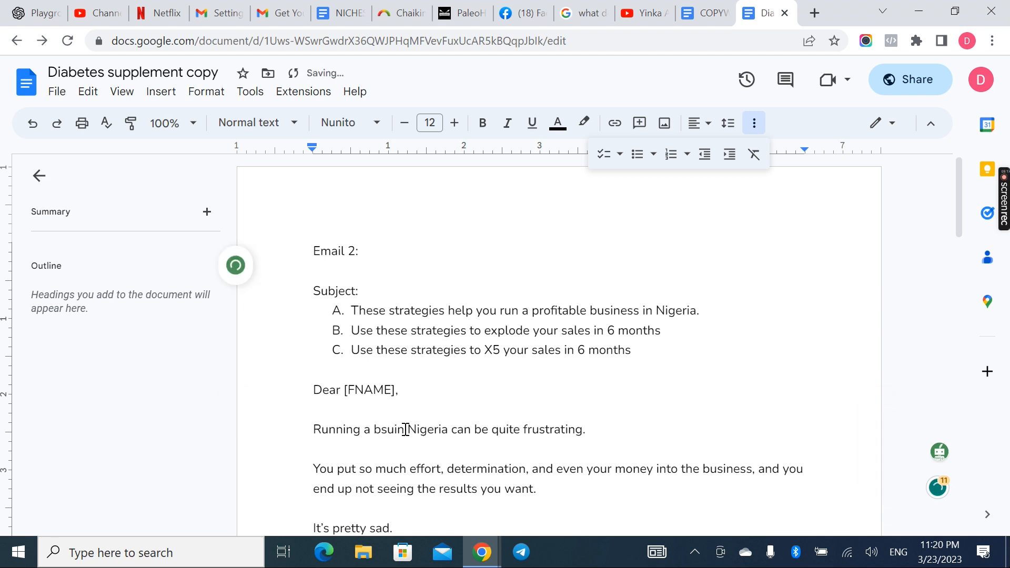
{"action": "key", "text": "BackSpace"}
{"action": "key", "text": "BackSpace"}
{"action": "type", "text": "usiness in"}
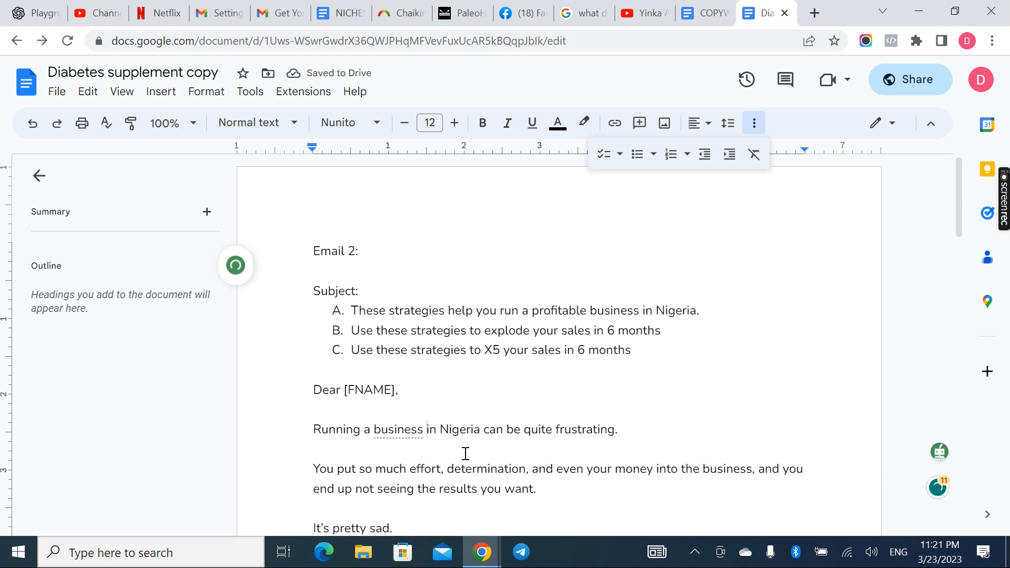
Replace the word "frustrating" with the misspelling "fustraings" in the first sentence below the greeting
{"action": "scroll", "coordinate": [588, 476], "scroll_direction": "down", "scroll_amount": 1}
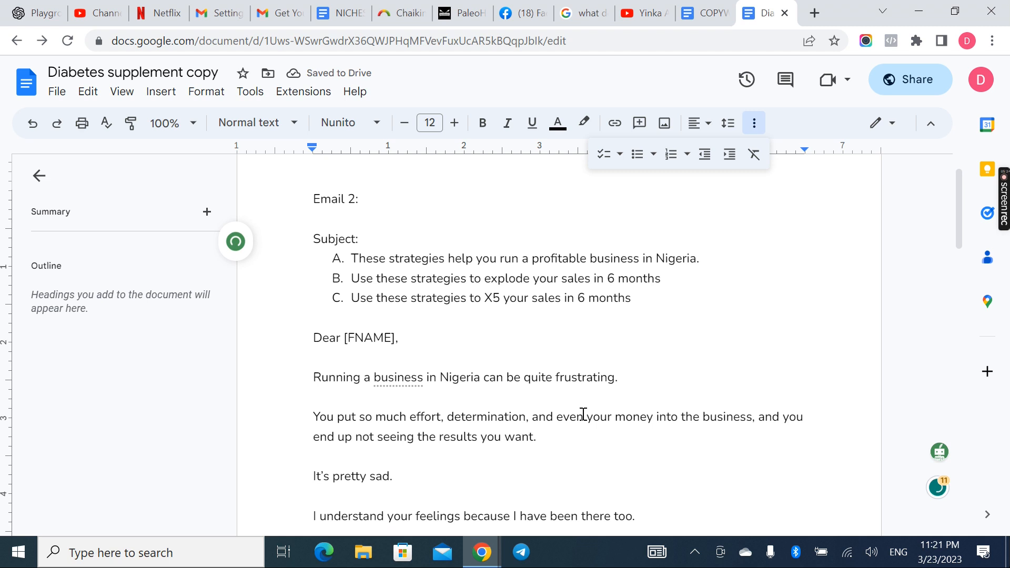
{"action": "double_click", "coordinate": [573, 376]}
{"action": "type", "text": "f"}
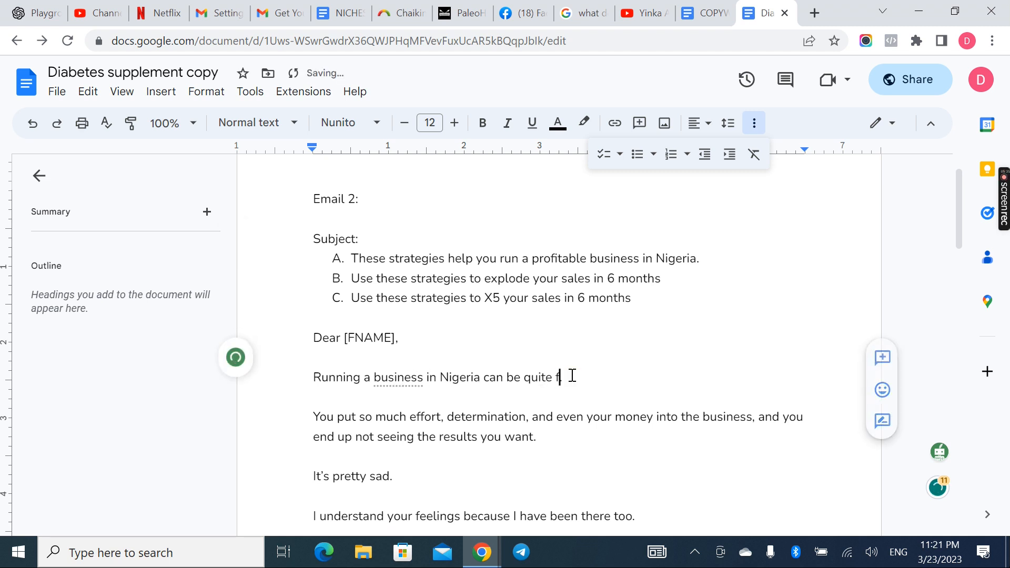
{"action": "type", "text": "ustra"}
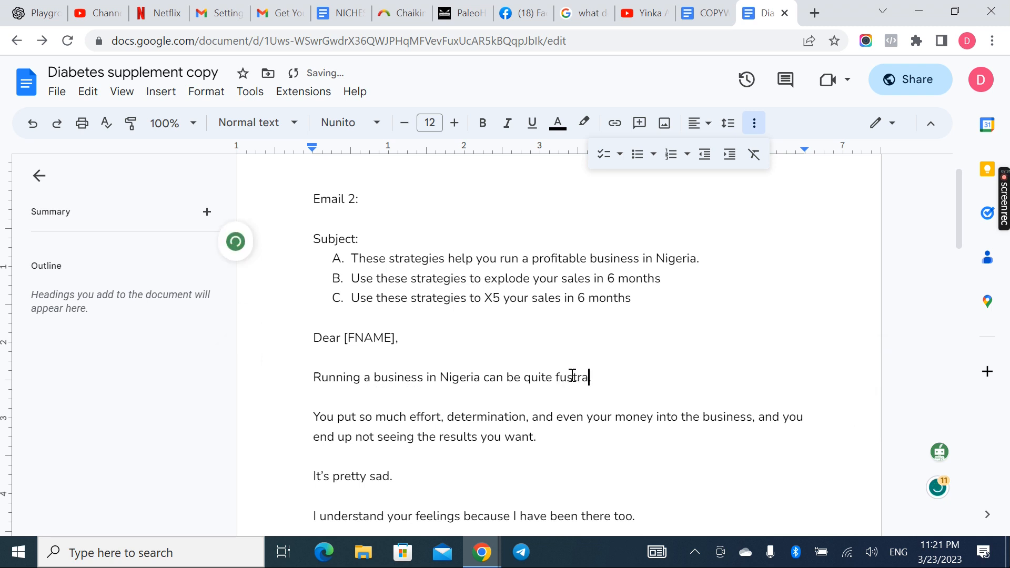
{"action": "type", "text": "ings"}
{"action": "key", "text": "BackSpace"}
{"action": "key", "text": "Down"}
{"action": "key", "text": "Down"}
{"action": "key", "text": "Down"}
{"action": "scroll", "coordinate": [577, 379], "scroll_direction": "down", "scroll_amount": 1}
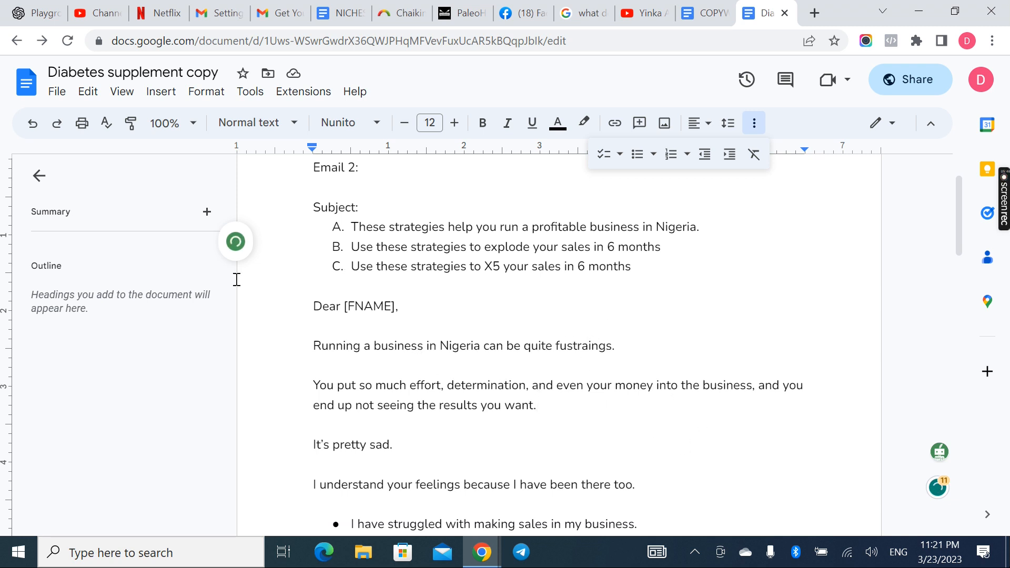
Reload the Diabetes supplement copy document and try to open Grammarly for its text
{"action": "left_click", "coordinate": [67, 42]}
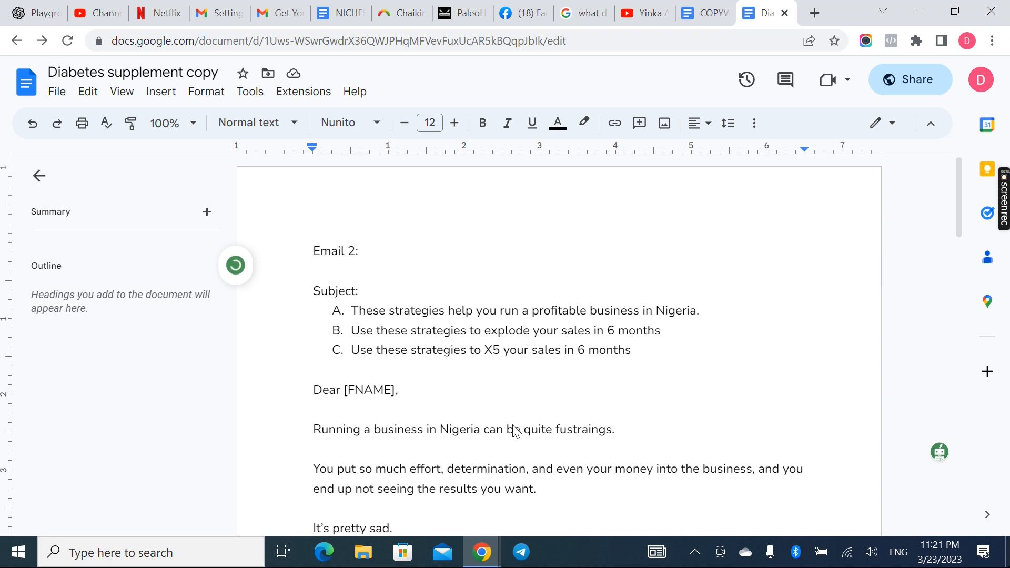
{"action": "scroll", "coordinate": [570, 497], "scroll_direction": "down", "scroll_amount": 2}
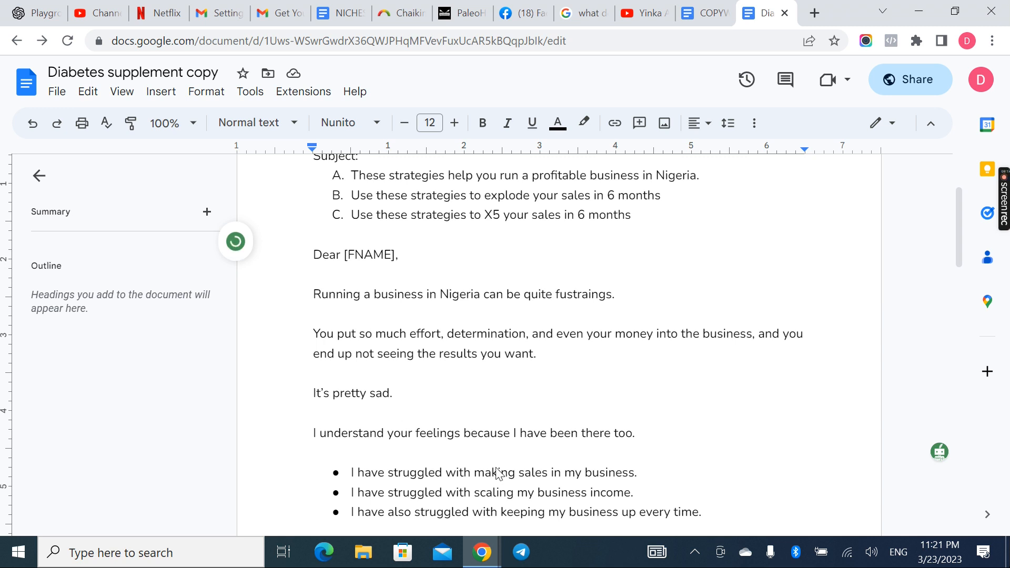
{"action": "scroll", "coordinate": [450, 388], "scroll_direction": "down", "scroll_amount": 1}
{"action": "scroll", "coordinate": [451, 388], "scroll_direction": "up", "scroll_amount": 2}
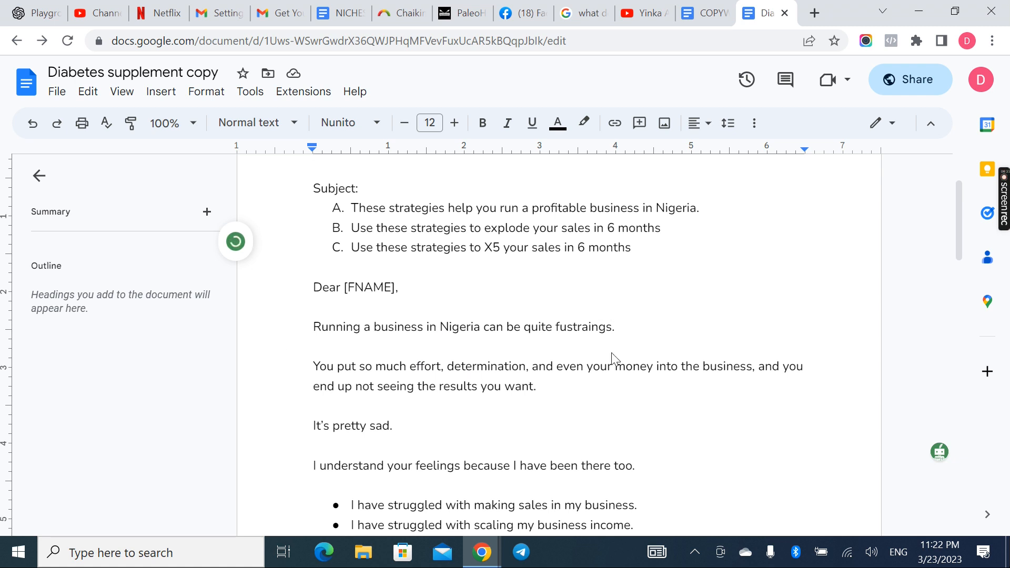
{"action": "mouse_move", "coordinate": [996, 223]}
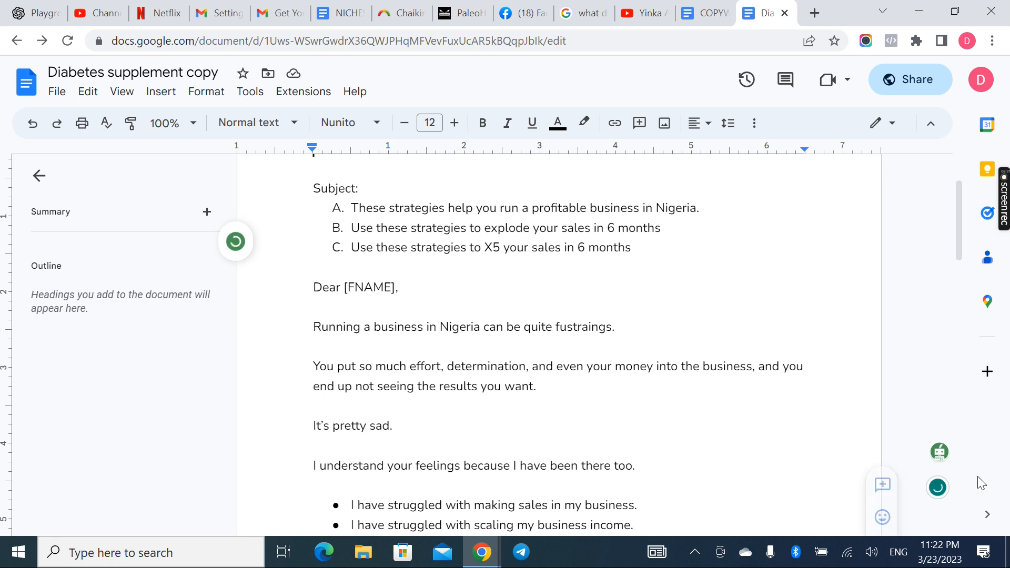
{"action": "mouse_move", "coordinate": [938, 490]}
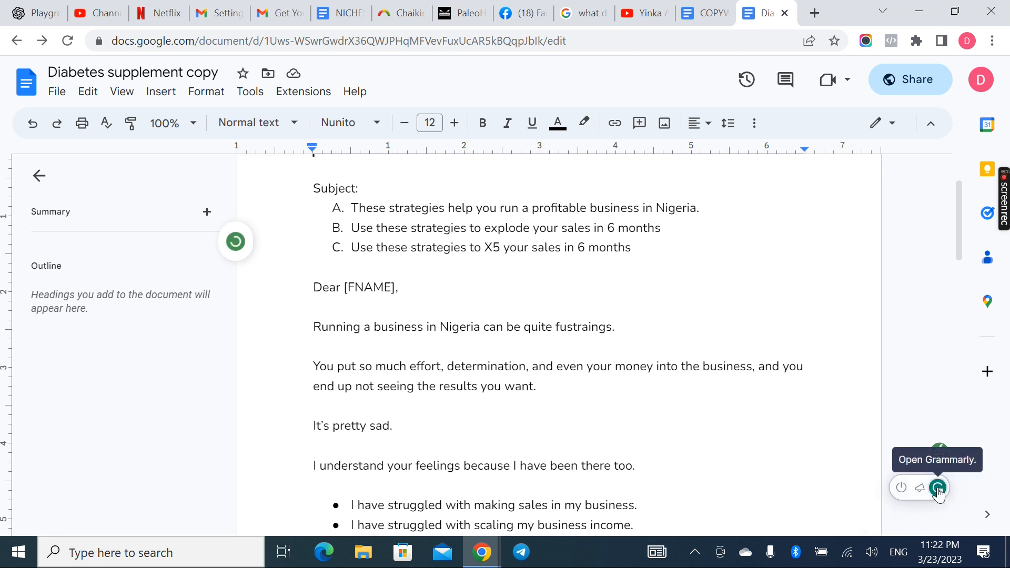
{"action": "left_click", "coordinate": [938, 490]}
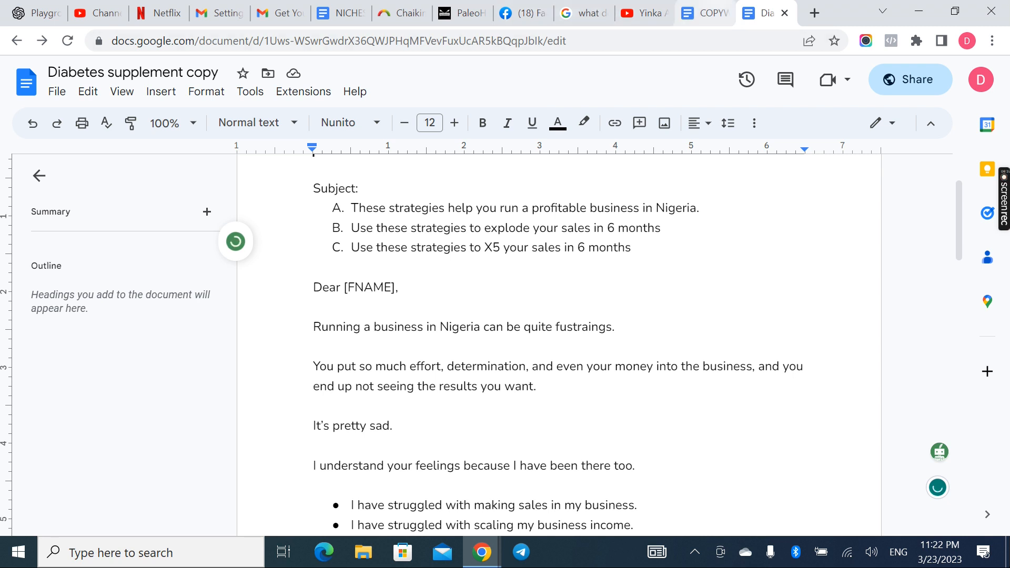
Read through the Google docs, Grammarly and Hemmingway app entries in the COPYWRITING TOOLS document
{"action": "left_click", "coordinate": [708, 13]}
{"action": "scroll", "coordinate": [404, 438], "scroll_direction": "down", "scroll_amount": 2}
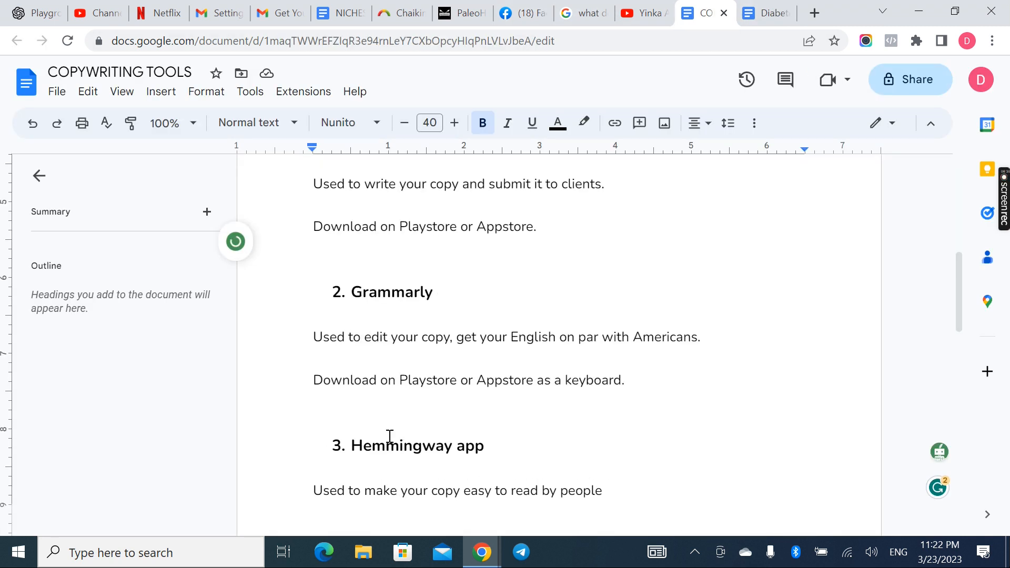
{"action": "scroll", "coordinate": [381, 417], "scroll_direction": "up", "scroll_amount": 1}
{"action": "scroll", "coordinate": [382, 419], "scroll_direction": "up", "scroll_amount": 1}
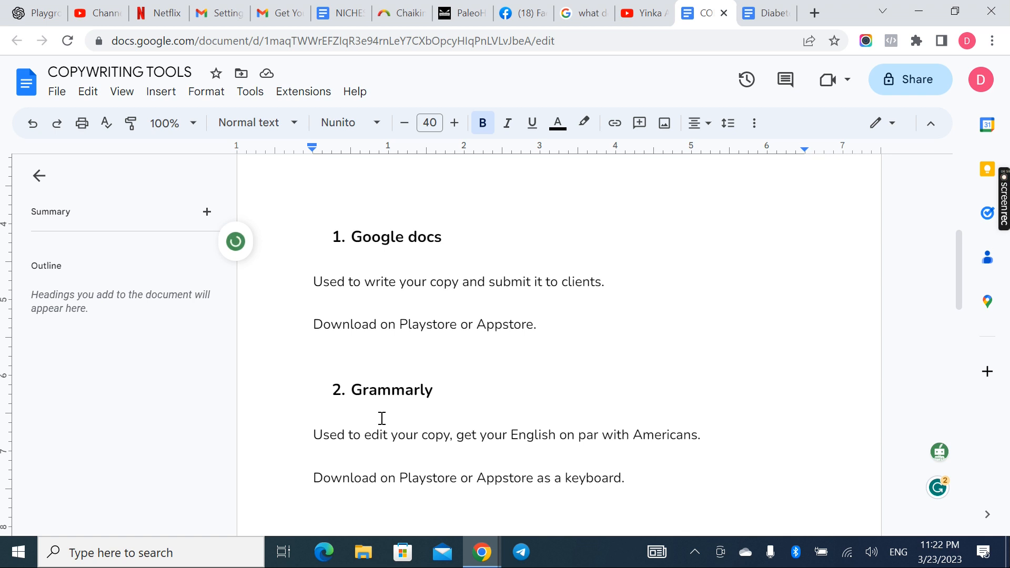
{"action": "scroll", "coordinate": [382, 418], "scroll_direction": "down", "scroll_amount": 6}
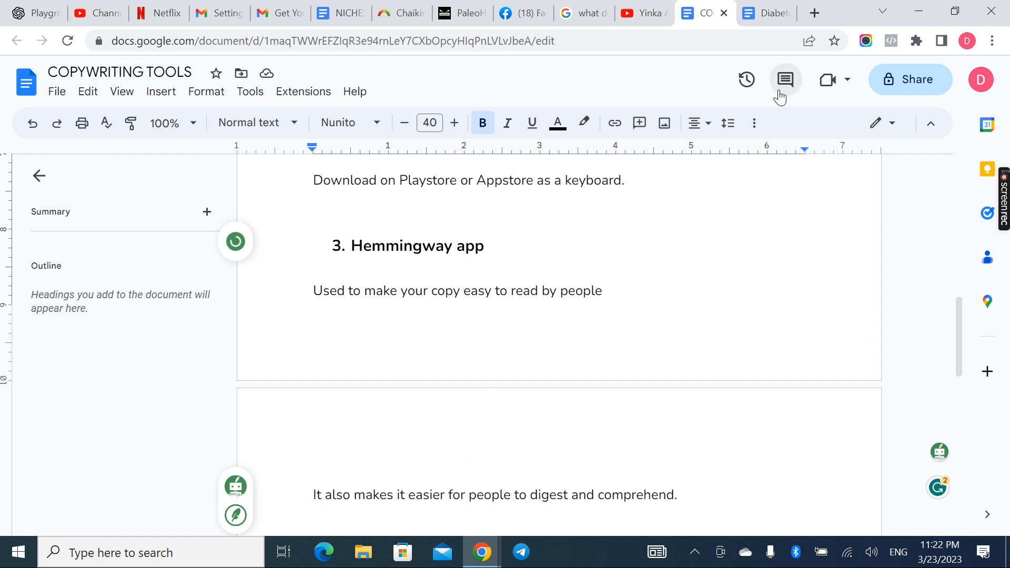
Search the web for "hemingway editor" in a new tab and open the Hemingway Editor site
{"action": "left_click", "coordinate": [814, 18]}
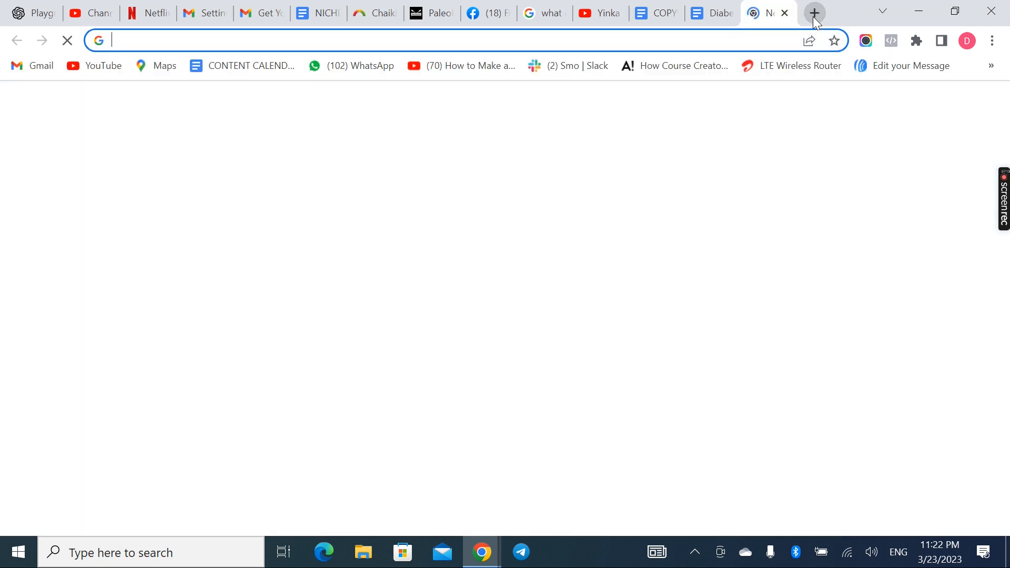
{"action": "type", "text": "hem"}
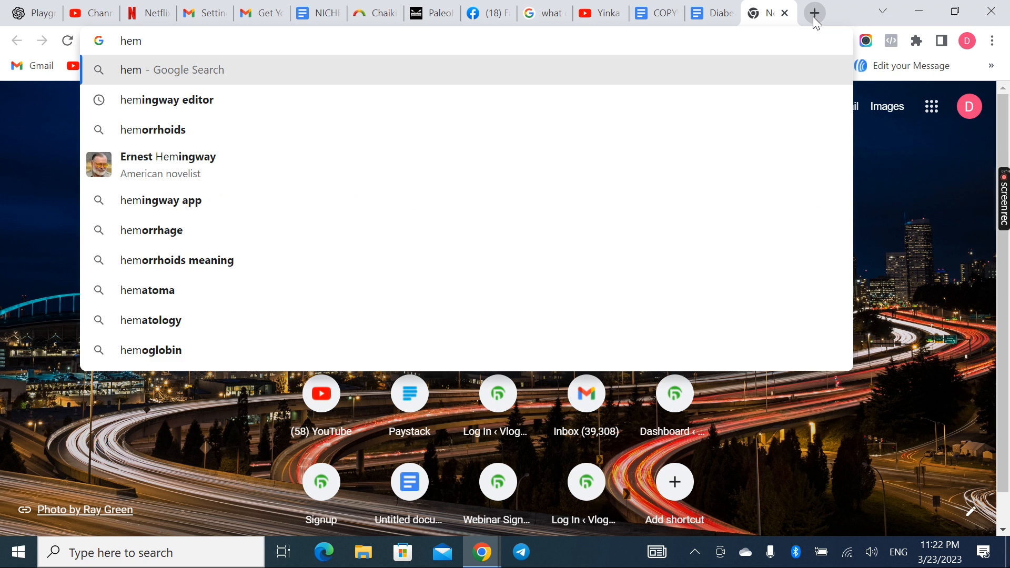
{"action": "left_click", "coordinate": [211, 100]}
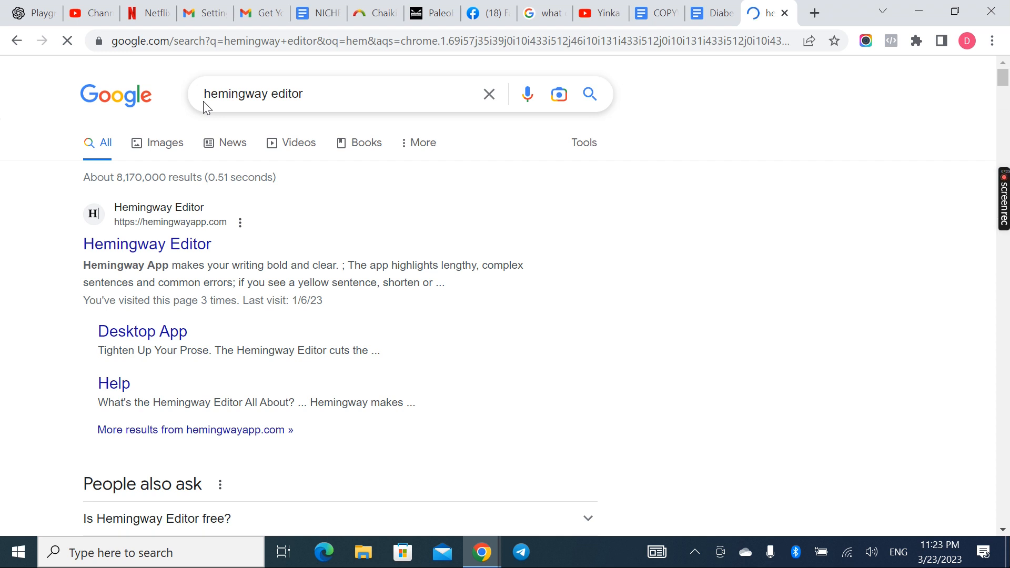
{"action": "left_click", "coordinate": [177, 245]}
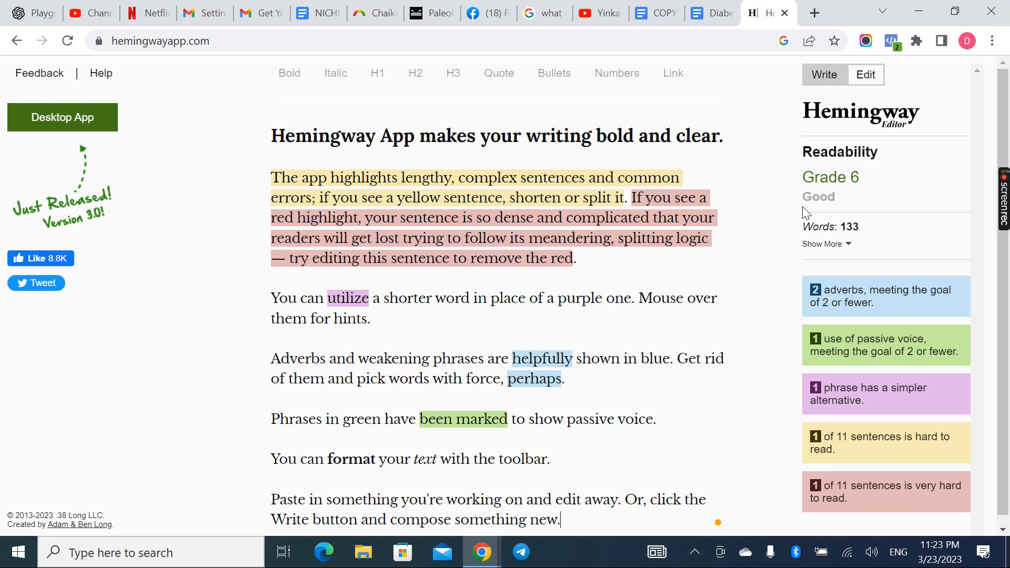
Switch the Hemingway Editor to Write mode and delete all of its sample text
{"action": "left_click", "coordinate": [594, 258]}
{"action": "left_click", "coordinate": [827, 74]}
{"action": "left_click", "coordinate": [557, 239]}
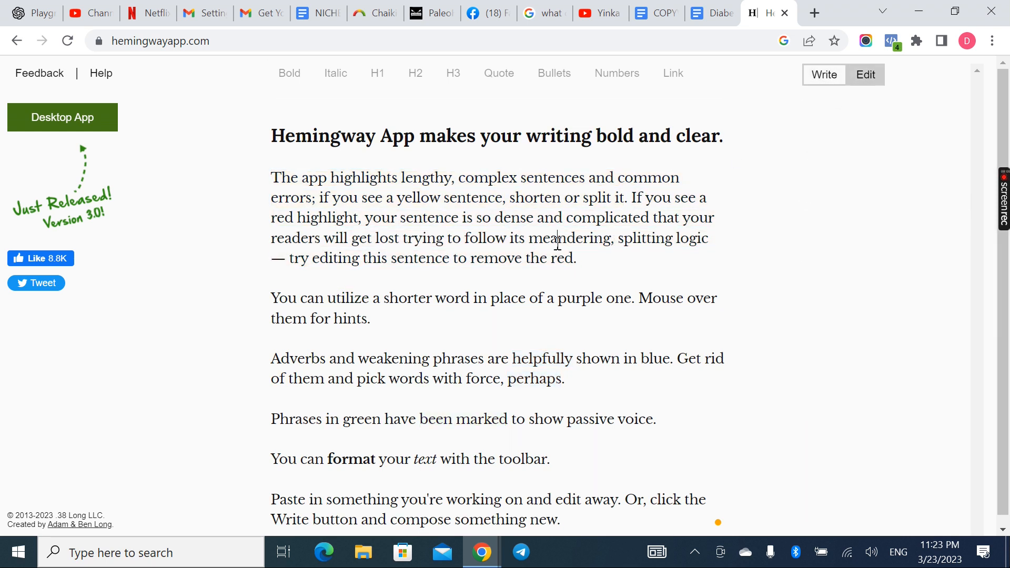
{"action": "key", "text": "ctrl+a"}
{"action": "key", "text": "Delete"}
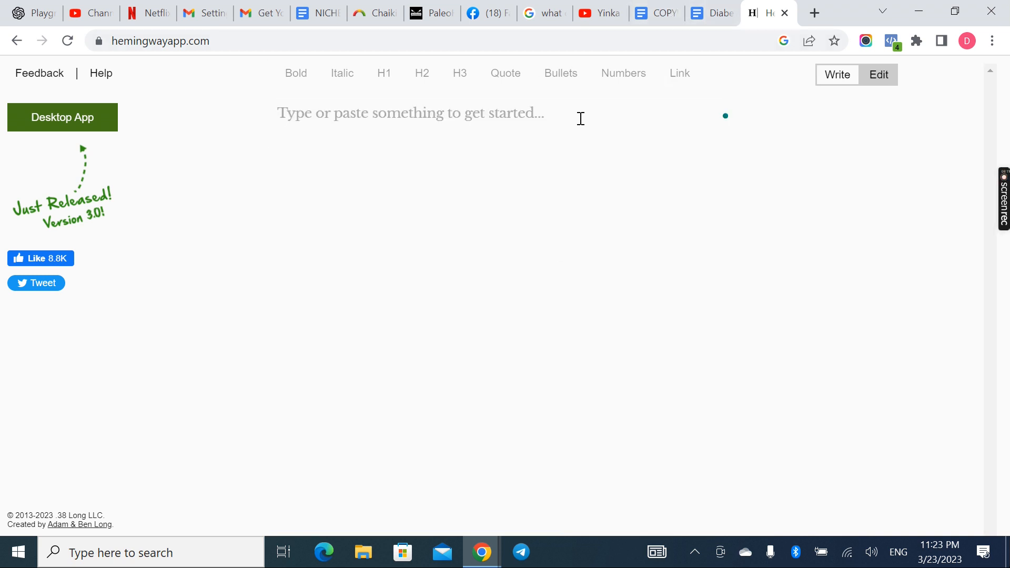
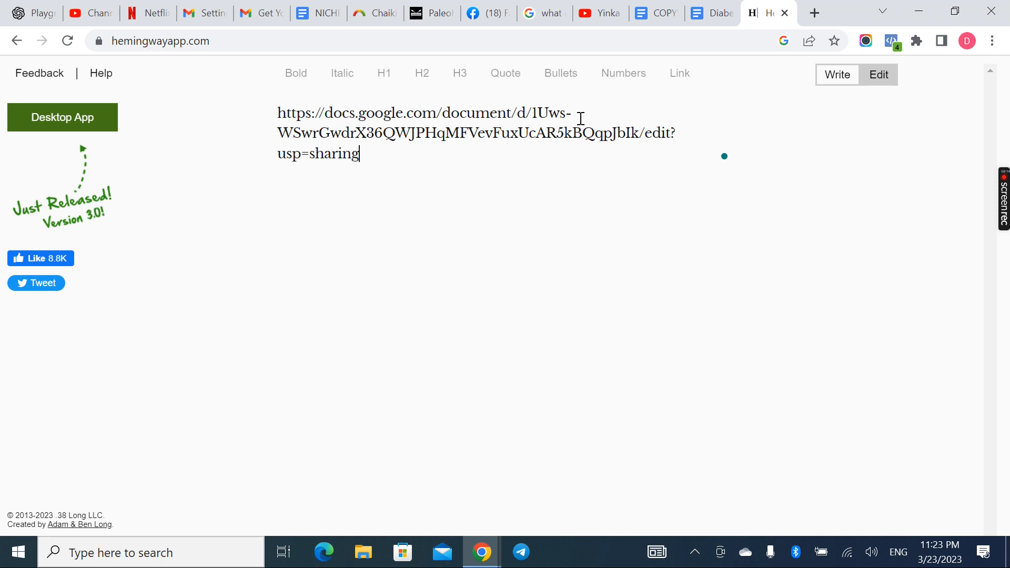
{"action": "key", "text": "ctrl+a"}
{"action": "key", "text": "Delete"}
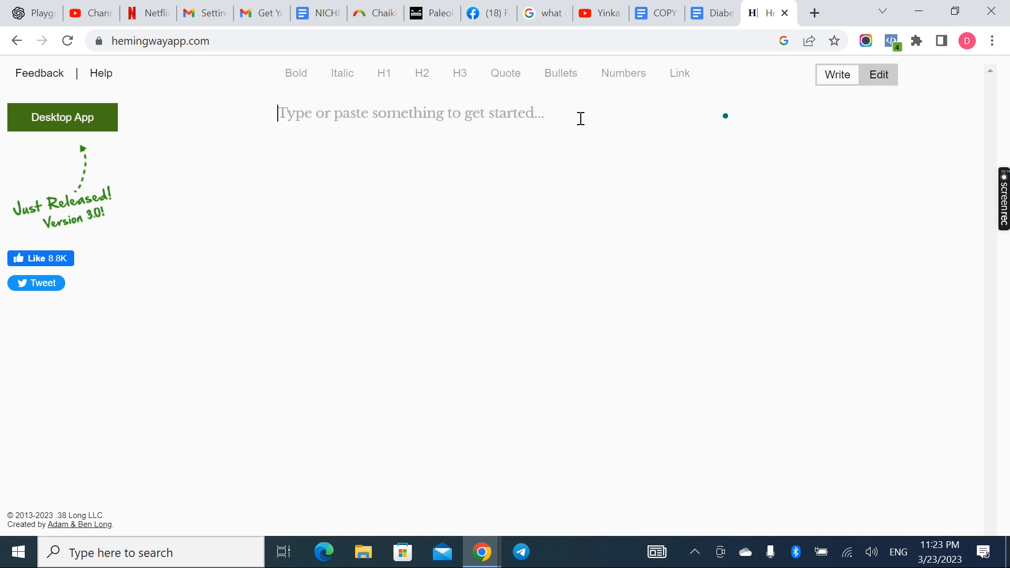
Switch to the Diabetes supplement copy document and replace the misspelled "fustraings" with Grammarly's suggestion "frustrating"
{"action": "left_click", "coordinate": [730, 8]}
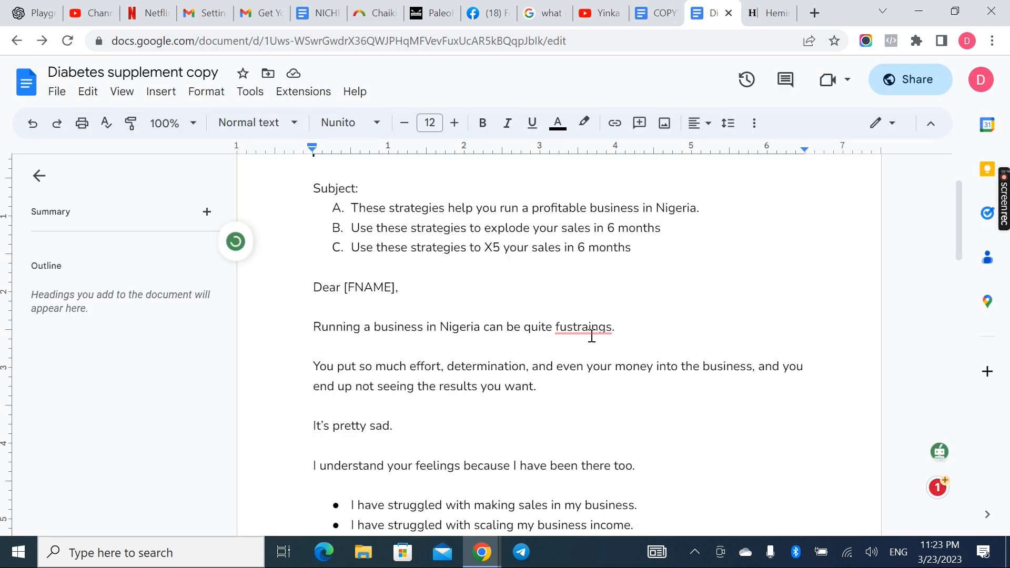
{"action": "mouse_move", "coordinate": [594, 322]}
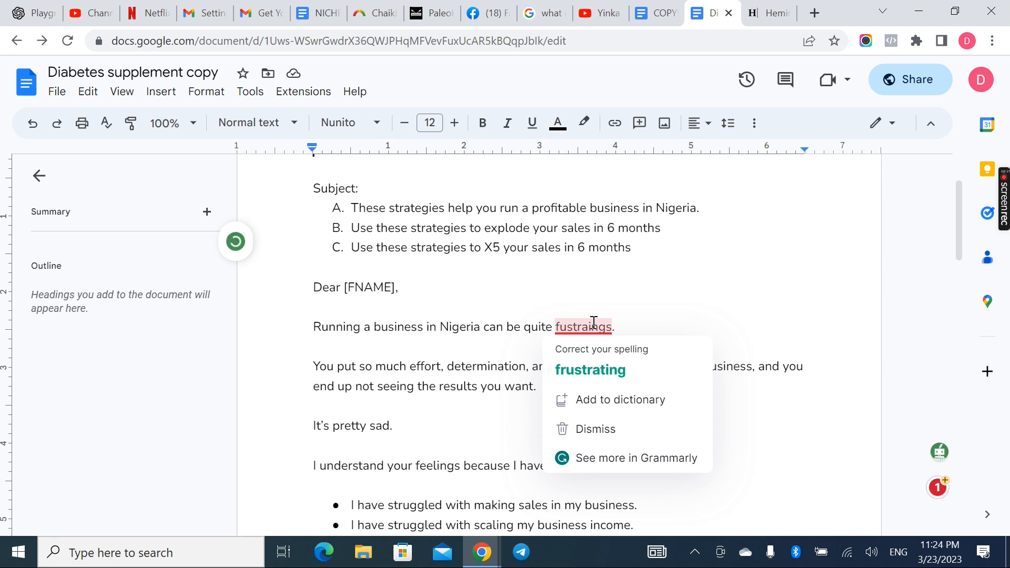
{"action": "left_click", "coordinate": [600, 381]}
Copy the email body from "Dear [FNAME]," through "achieve your business goals." into the Hemingway Editor and switch it to Edit mode
{"action": "scroll", "coordinate": [488, 354], "scroll_direction": "up", "scroll_amount": 2}
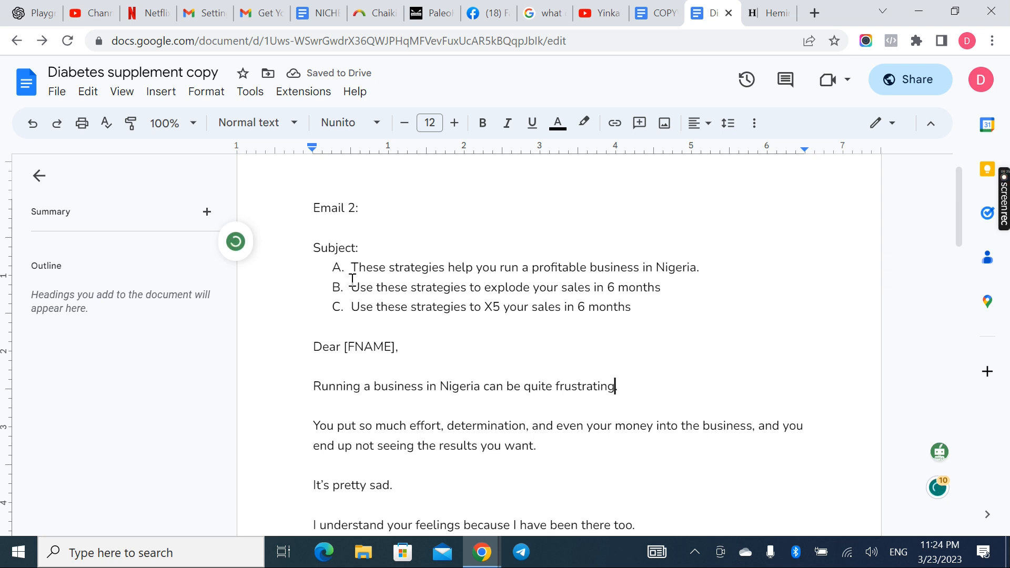
{"action": "left_click_drag", "start_coordinate": [309, 347], "coordinate": [418, 448]}
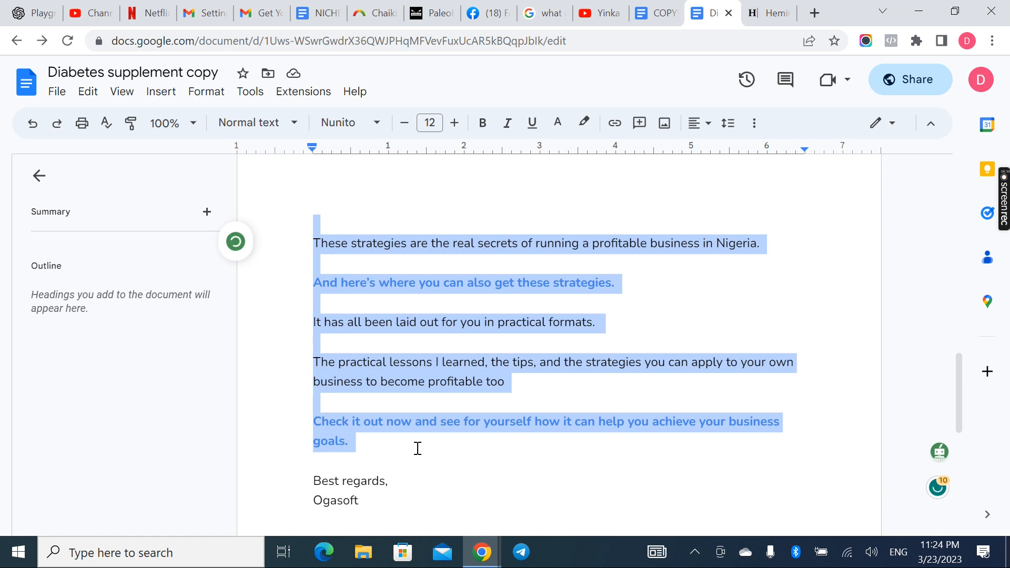
{"action": "left_click", "coordinate": [756, 12]}
{"action": "left_click", "coordinate": [289, 176]}
{"action": "key", "text": "ctrl+v"}
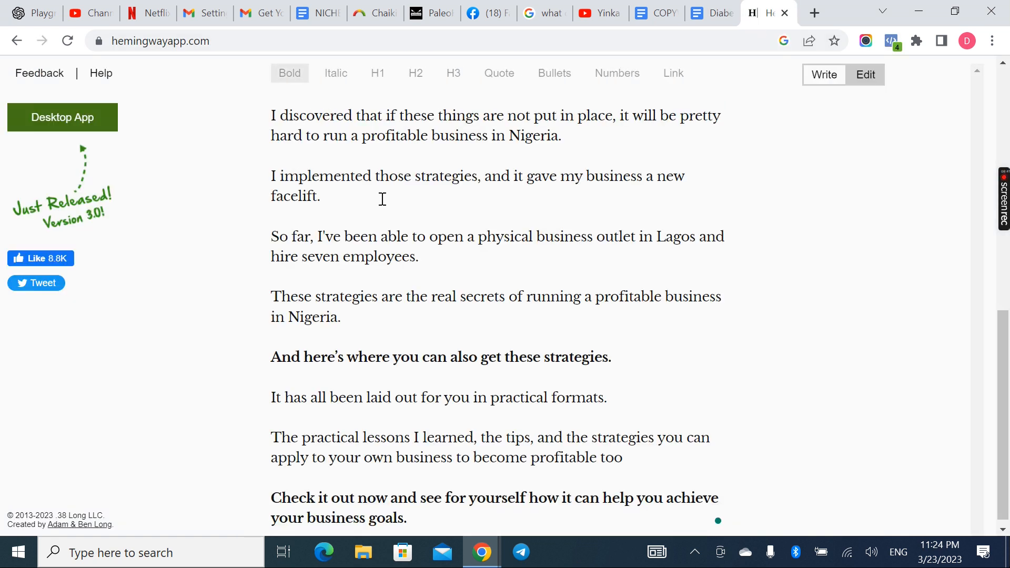
{"action": "left_click", "coordinate": [867, 77]}
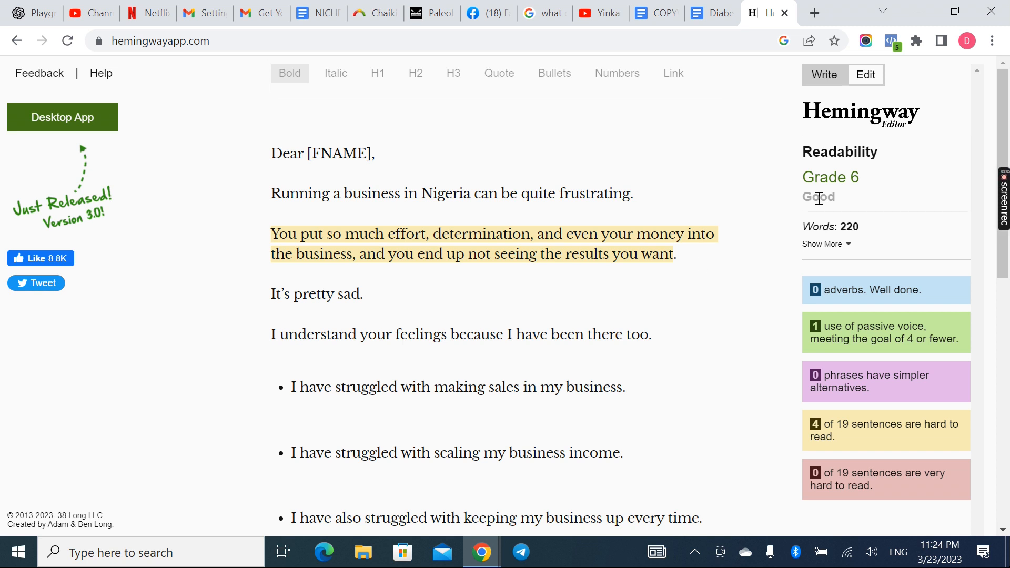
Examine the readability grade, the passive voice mark and the sentences highlighted as hard to read throughout the email
{"action": "scroll", "coordinate": [563, 384], "scroll_direction": "down", "scroll_amount": 10}
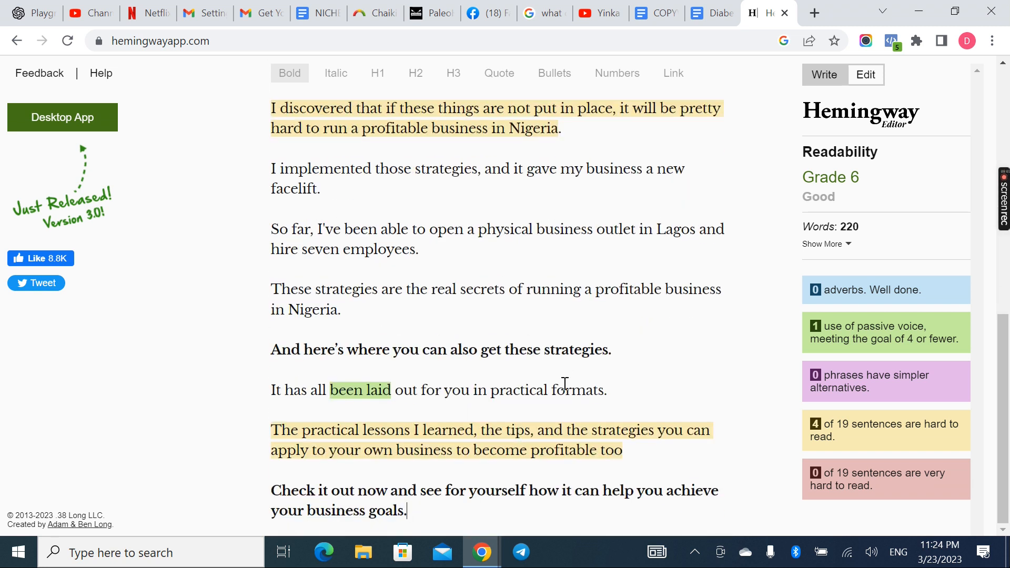
{"action": "scroll", "coordinate": [565, 384], "scroll_direction": "up", "scroll_amount": 10}
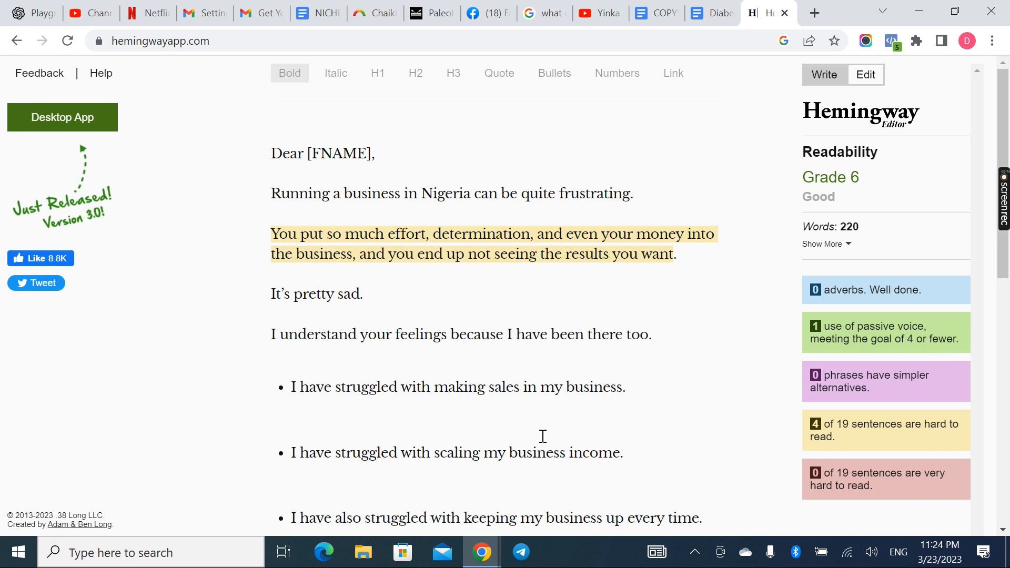
{"action": "scroll", "coordinate": [541, 438], "scroll_direction": "down", "scroll_amount": 8}
{"action": "scroll", "coordinate": [542, 437], "scroll_direction": "down", "scroll_amount": 3}
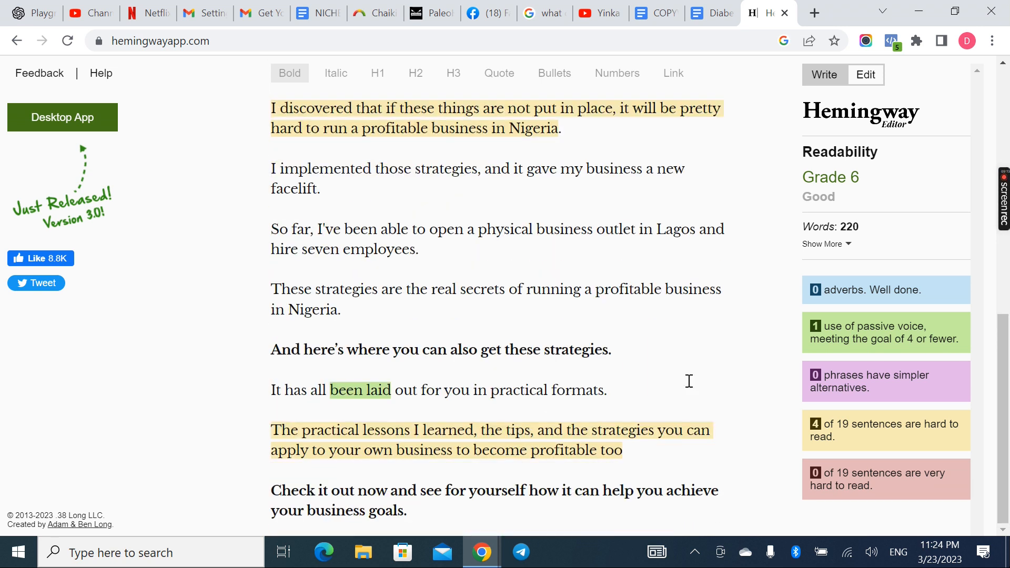
{"action": "left_click", "coordinate": [364, 388]}
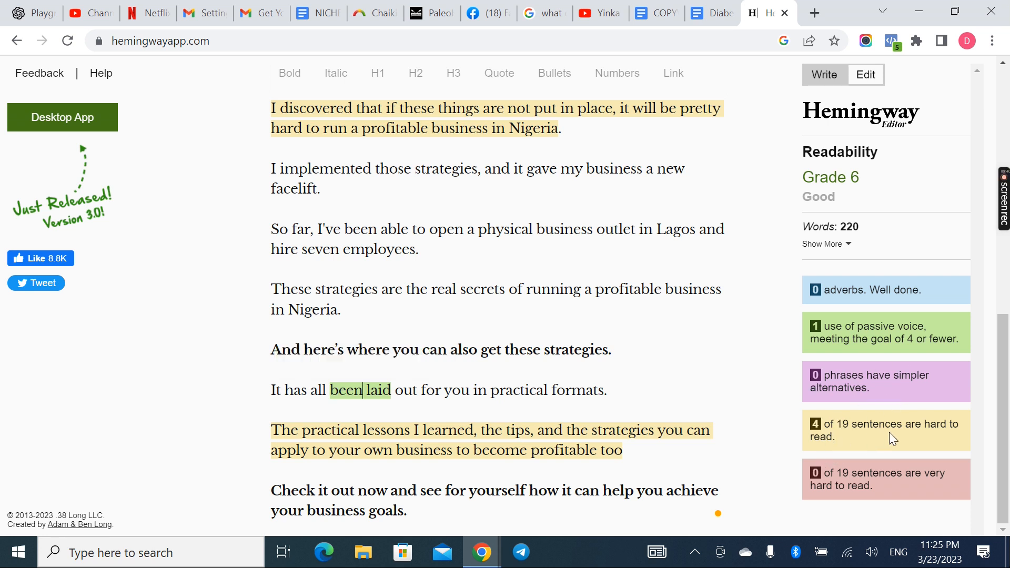
{"action": "left_click", "coordinate": [604, 456]}
{"action": "left_click_drag", "start_coordinate": [272, 430], "coordinate": [627, 459]}
{"action": "left_click", "coordinate": [627, 459]}
{"action": "scroll", "coordinate": [668, 428], "scroll_direction": "up", "scroll_amount": 2}
{"action": "scroll", "coordinate": [668, 428], "scroll_direction": "up", "scroll_amount": 2}
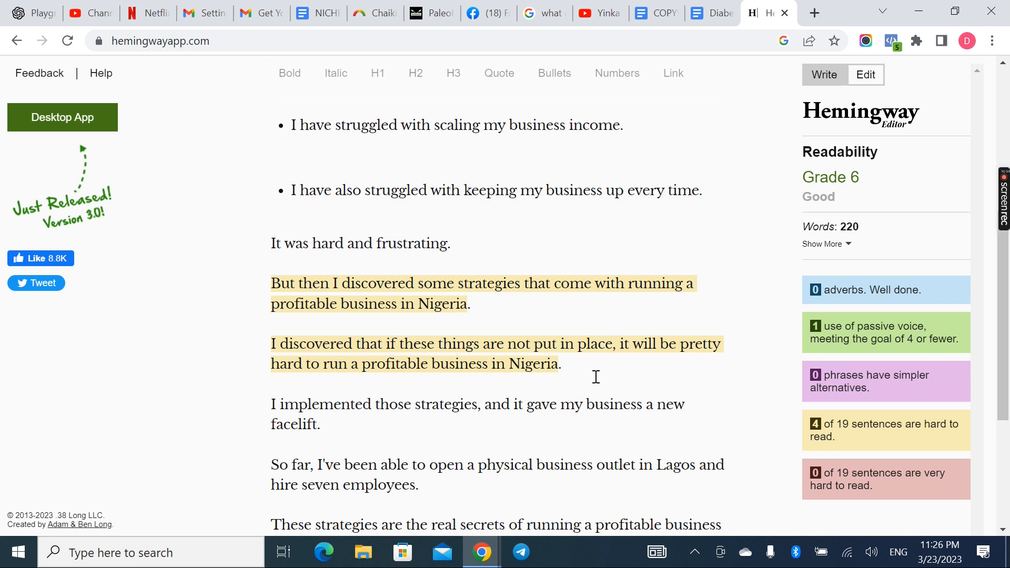
{"action": "scroll", "coordinate": [463, 287], "scroll_direction": "up", "scroll_amount": 6}
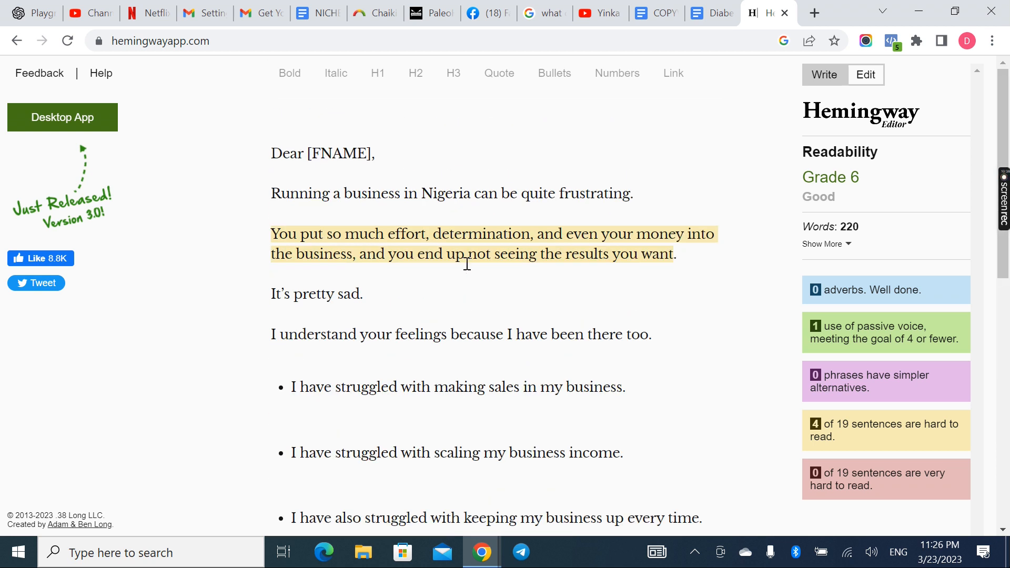
{"action": "scroll", "coordinate": [463, 307], "scroll_direction": "down", "scroll_amount": 8}
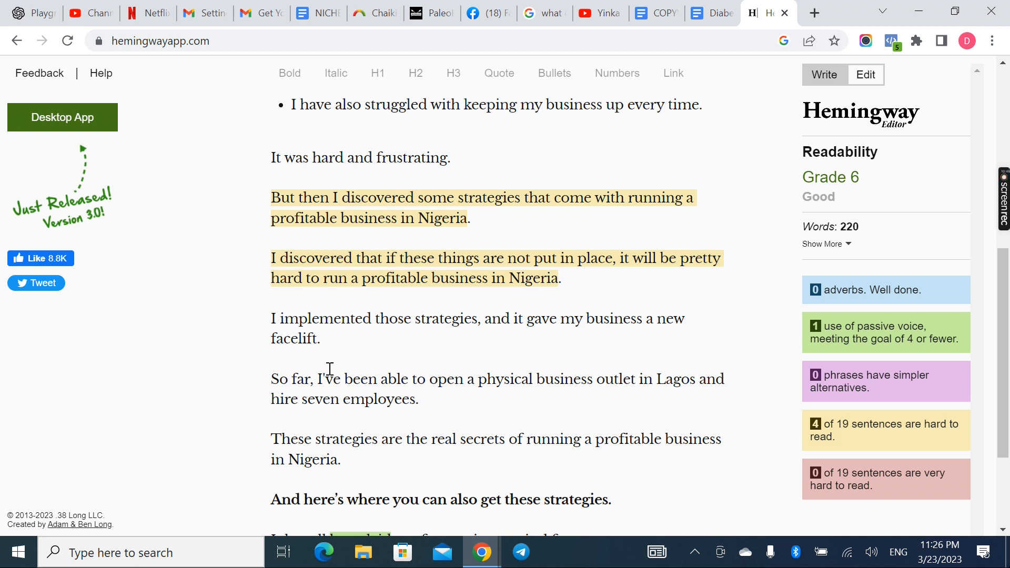
{"action": "scroll", "coordinate": [330, 368], "scroll_direction": "down", "scroll_amount": 3}
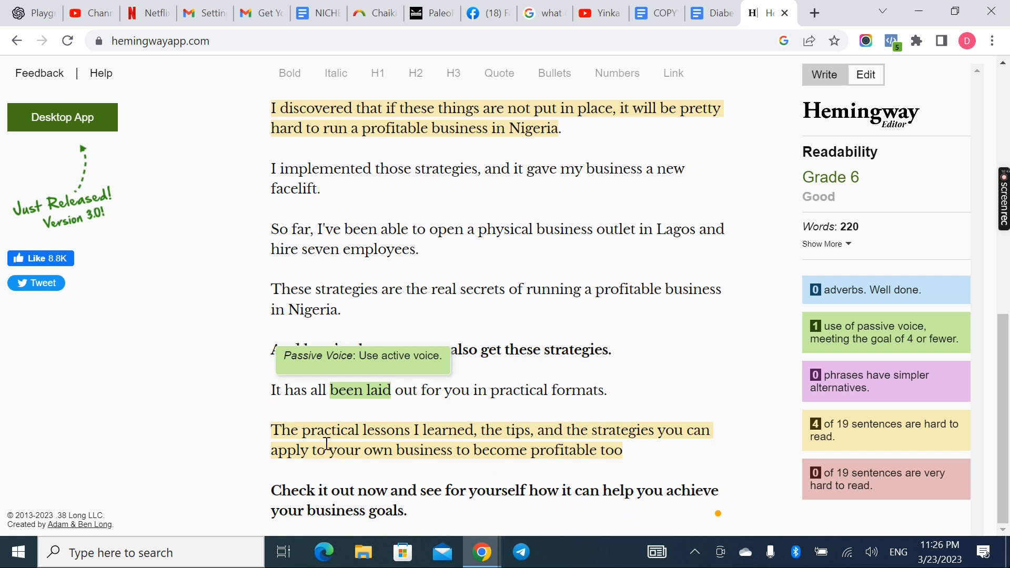
{"action": "scroll", "coordinate": [265, 431], "scroll_direction": "up", "scroll_amount": 10}
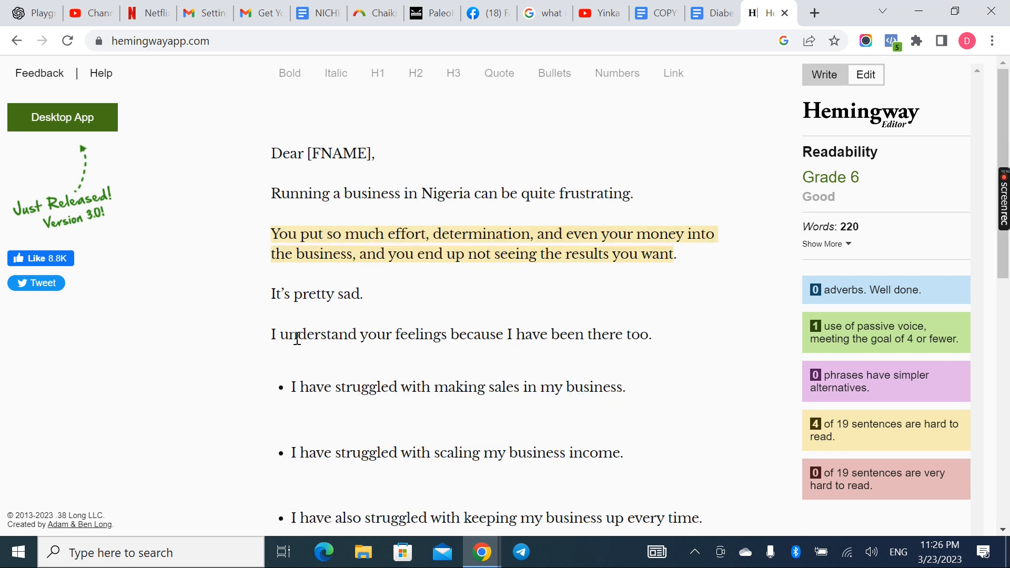
Split the "You put so much effort" sentence after "business", ending it with dots and starting a new paragraph with "And you end up"
{"action": "left_click", "coordinate": [274, 235]}
{"action": "left_click_drag", "start_coordinate": [275, 234], "coordinate": [680, 262]}
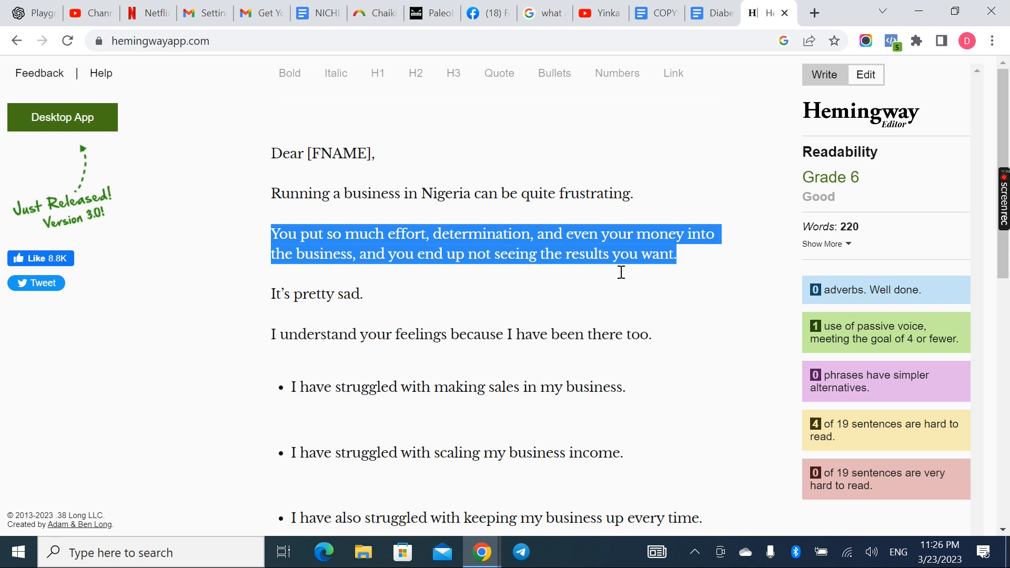
{"action": "left_click", "coordinate": [524, 296]}
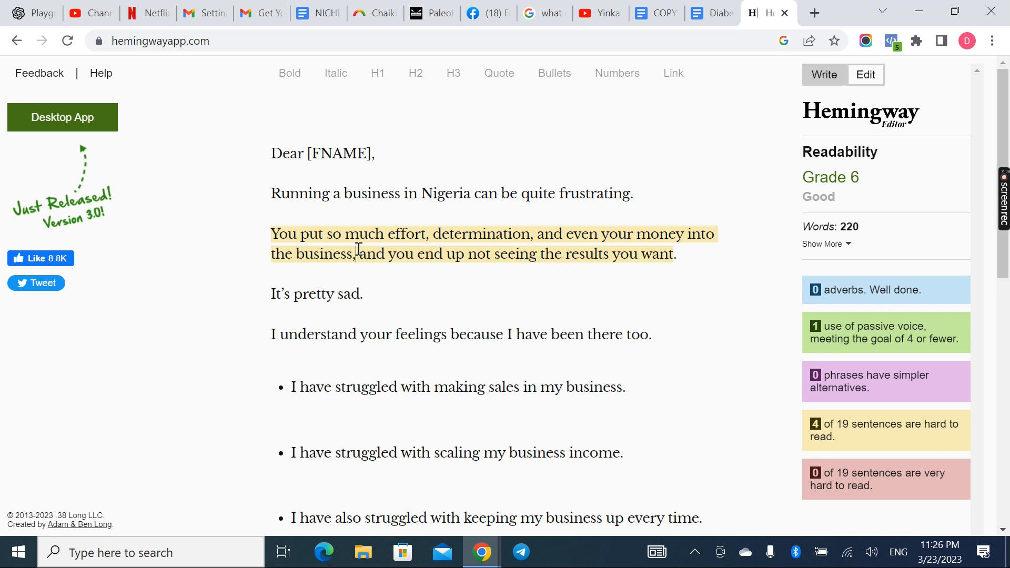
{"action": "key", "text": "Return"}
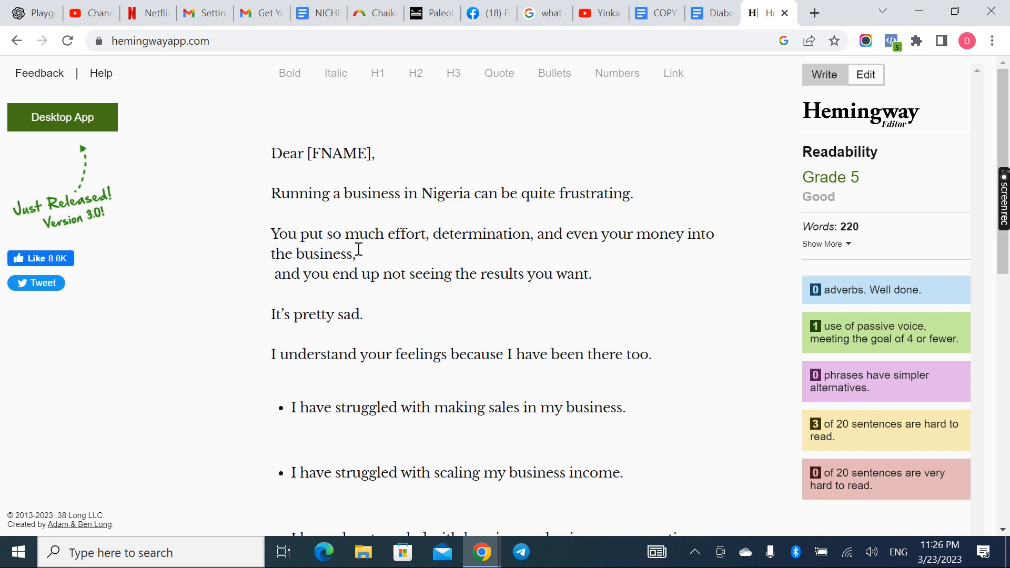
{"action": "key", "text": "Return"}
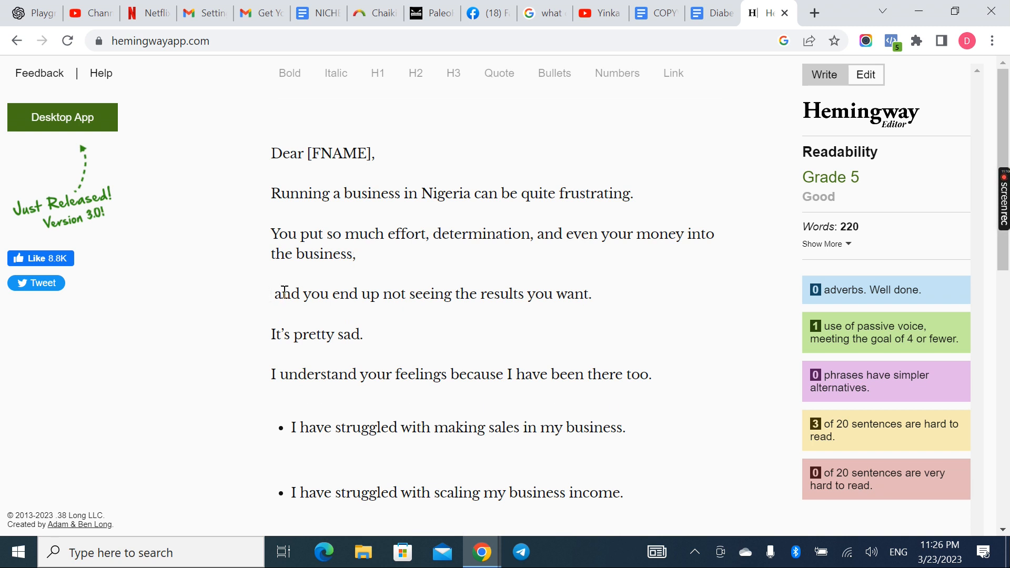
{"action": "key", "text": "Delete"}
{"action": "key", "text": "Delete"}
{"action": "type", "text": "A"}
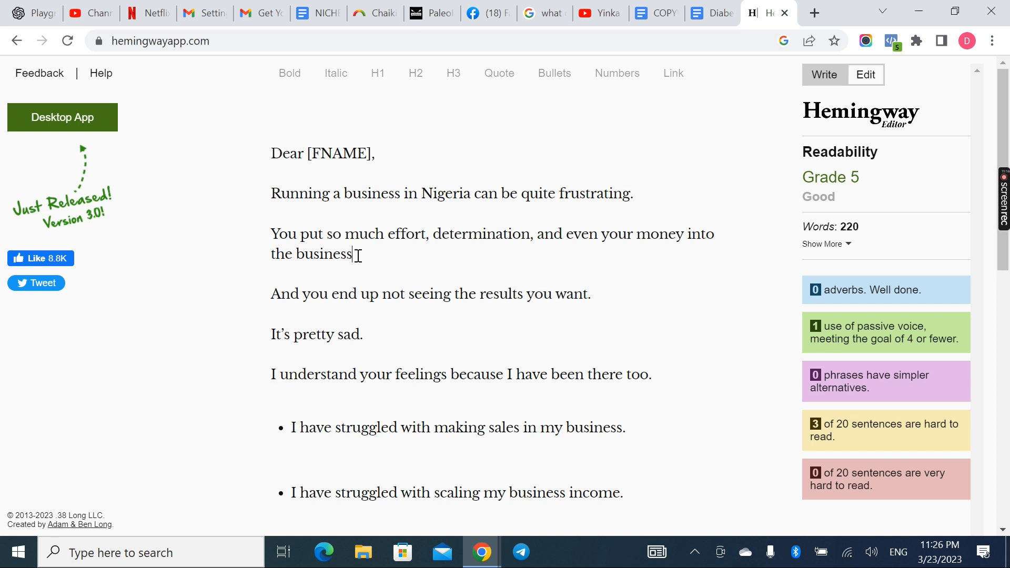
{"action": "type", "text": "..."}
Replace "come" with "can help" in the "But then I discovered some strategies" sentence
{"action": "scroll", "coordinate": [472, 383], "scroll_direction": "down", "scroll_amount": 8}
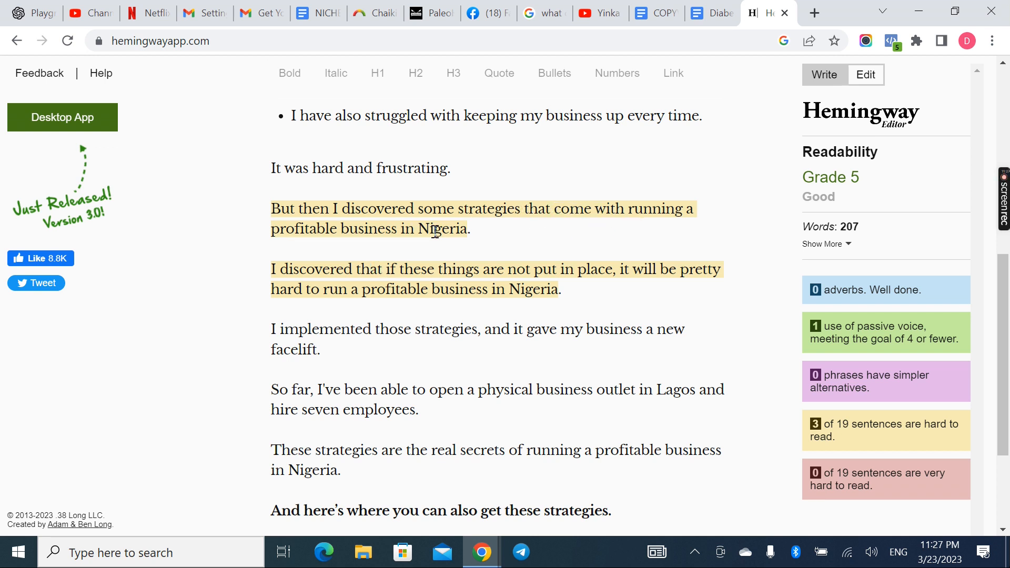
{"action": "left_click", "coordinate": [556, 210]}
{"action": "type", "text": "can help c"}
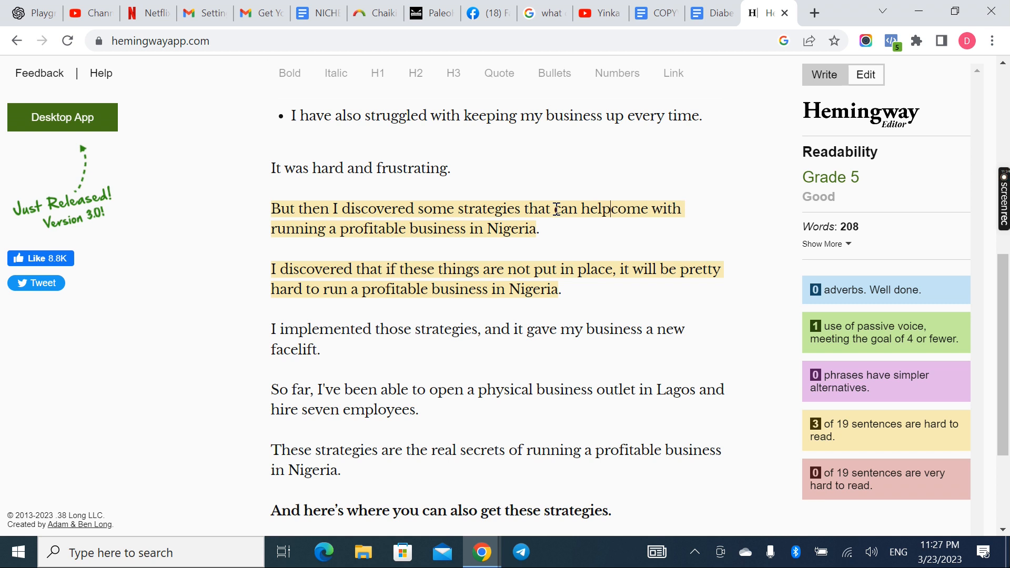
{"action": "left_click", "coordinate": [656, 207]}
{"action": "key", "text": "BackSpace"}
{"action": "key", "text": "BackSpace"}
{"action": "key", "text": "BackSpace"}
{"action": "key", "text": "BackSpace"}
{"action": "key", "text": "BackSpace"}
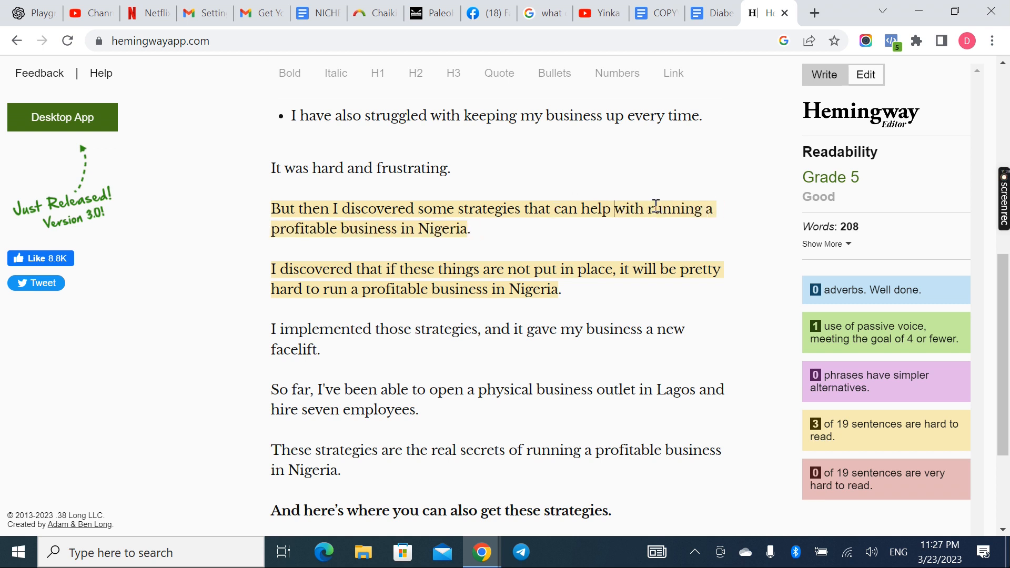
{"action": "left_click", "coordinate": [484, 240]}
Replace the comma after "not put in place" with "..." and capitalise the following word as "It"
{"action": "scroll", "coordinate": [568, 245], "scroll_direction": "down", "scroll_amount": 1}
{"action": "scroll", "coordinate": [568, 244], "scroll_direction": "up", "scroll_amount": 1}
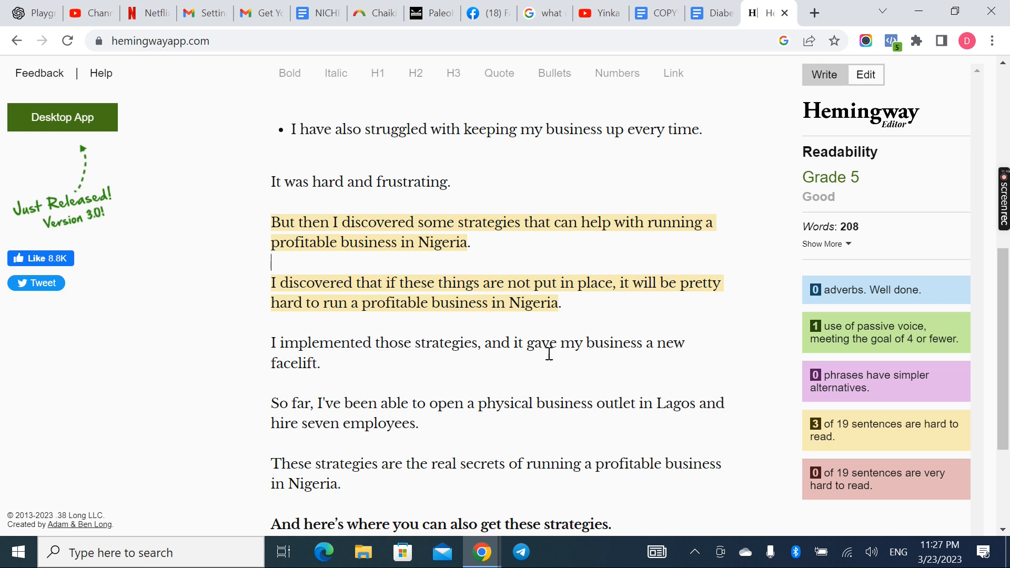
{"action": "left_click", "coordinate": [617, 285]}
{"action": "key", "text": "BackSpace"}
{"action": "type", "text": "."}
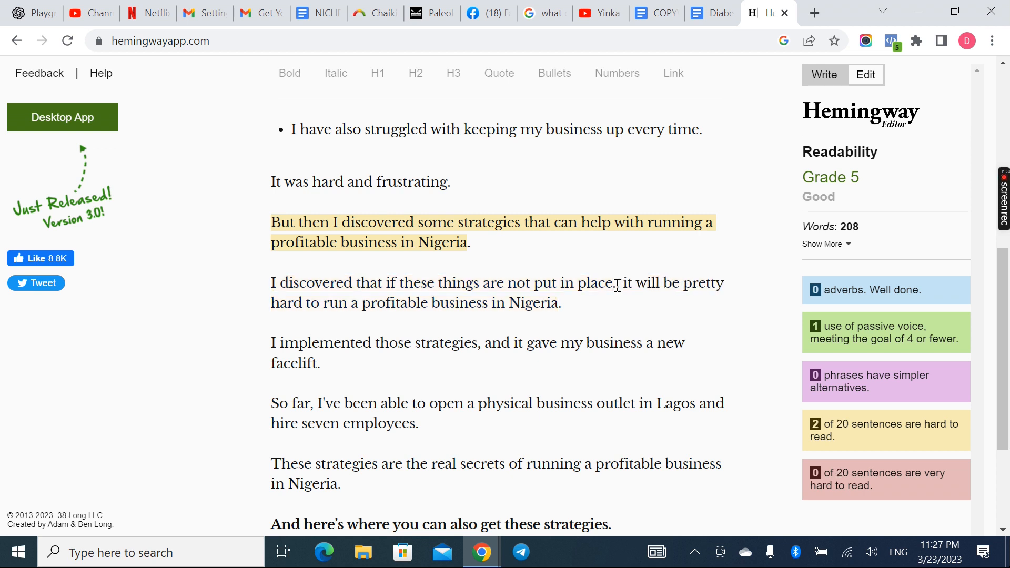
{"action": "type", "text": ".."}
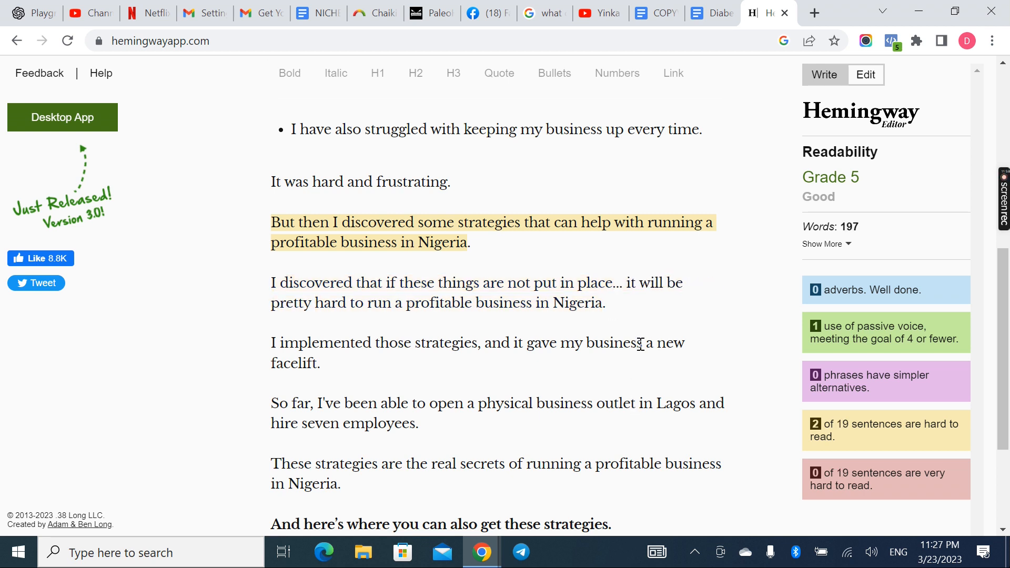
{"action": "left_click", "coordinate": [636, 284]}
{"action": "key", "text": "BackSpace"}
{"action": "key", "text": "BackSpace"}
{"action": "type", "text": "It"}
Try inserting "can be applied" after "the strategies" in the "The practical lessons I learned" sentence, then remove the insertion
{"action": "scroll", "coordinate": [623, 296], "scroll_direction": "down", "scroll_amount": 3}
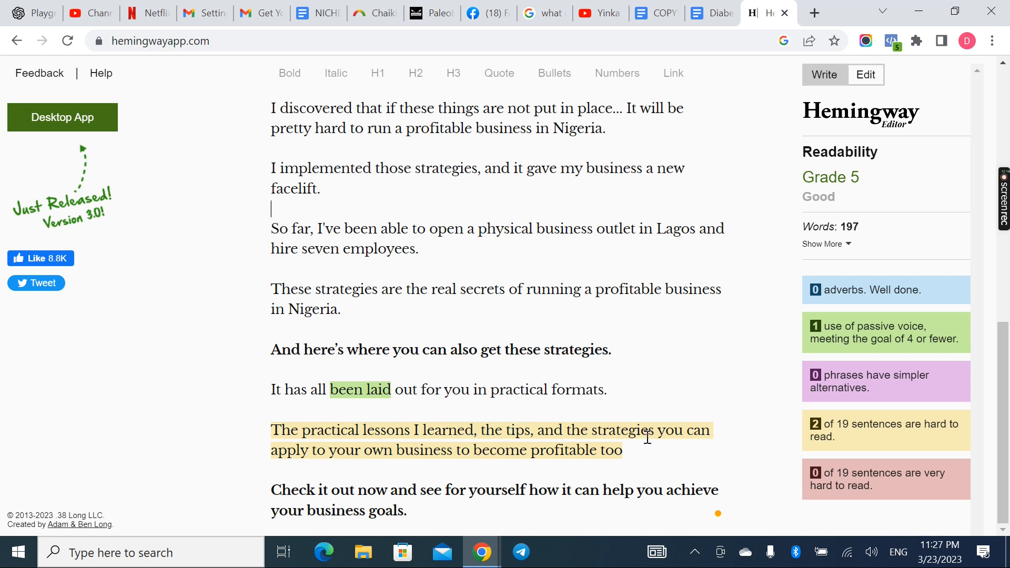
{"action": "left_click", "coordinate": [478, 432]}
{"action": "type", "text": "can be app"}
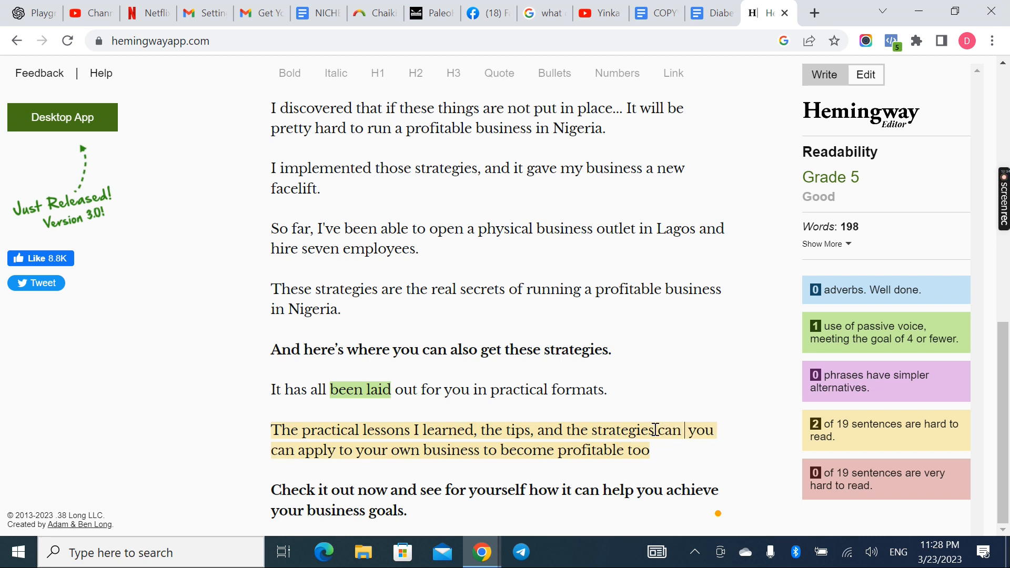
{"action": "type", "text": "lied"}
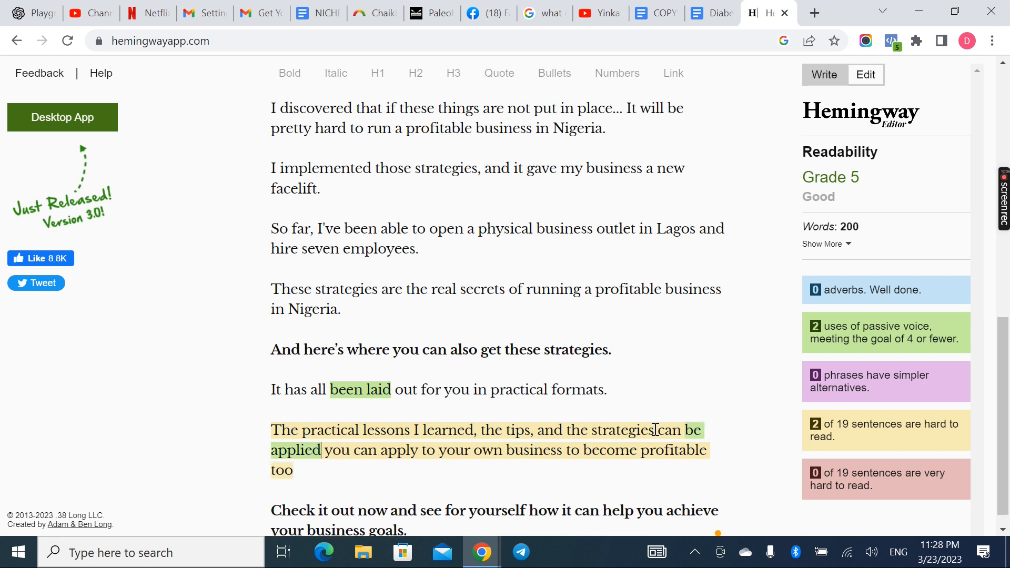
{"action": "key", "text": "BackSpace"}
{"action": "key", "text": "BackSpace"}
{"action": "key", "text": "BackSpace"}
{"action": "key", "text": "BackSpace"}
{"action": "key", "text": "BackSpace"}
{"action": "key", "text": "BackSpace"}
{"action": "key", "text": "BackSpace"}
{"action": "key", "text": "BackSpace"}
{"action": "key", "text": "BackSpace"}
{"action": "key", "text": "BackSpace"}
{"action": "key", "text": "BackSpace"}
{"action": "key", "text": "BackSpace"}
{"action": "key", "text": "BackSpace"}
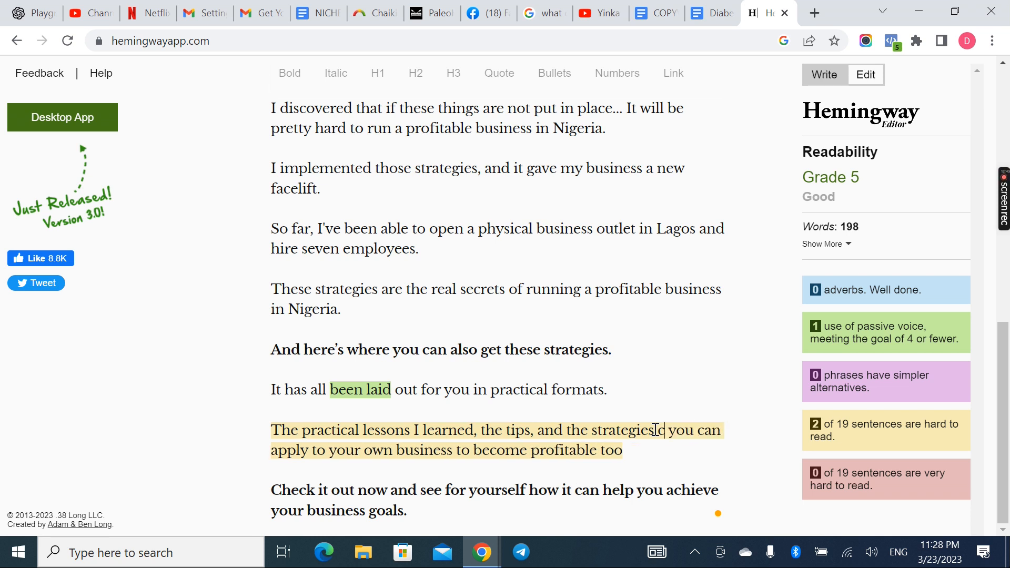
{"action": "type", "text": "a"}
{"action": "key", "text": "BackSpace"}
{"action": "key", "text": "BackSpace"}
Insert "are things" after "the strategies" in the "The practical lessons I learned" sentence
{"action": "type", "text": "are things"}
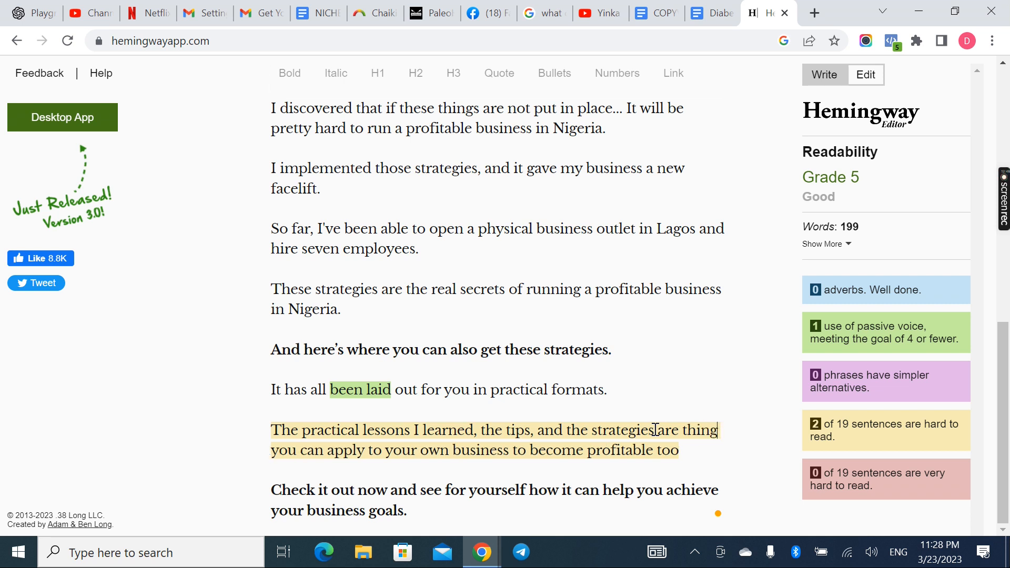
{"action": "type", "text": " you can"}
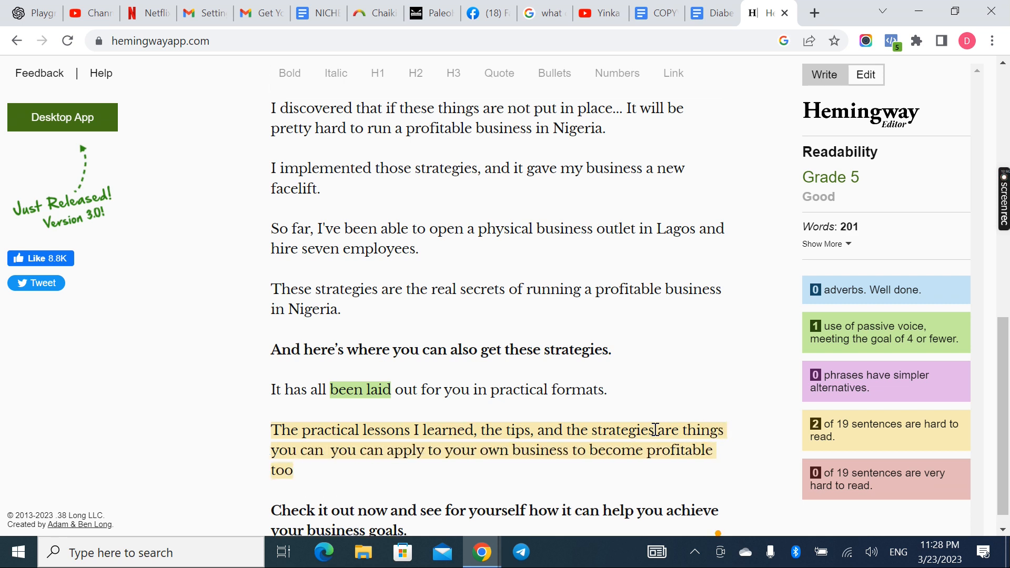
{"action": "key", "text": "BackSpace"}
{"action": "key", "text": "BackSpace"}
{"action": "key", "text": "BackSpace"}
{"action": "key", "text": "BackSpace"}
{"action": "key", "text": "BackSpace"}
{"action": "key", "text": "BackSpace"}
{"action": "key", "text": "BackSpace"}
{"action": "key", "text": "BackSpace"}
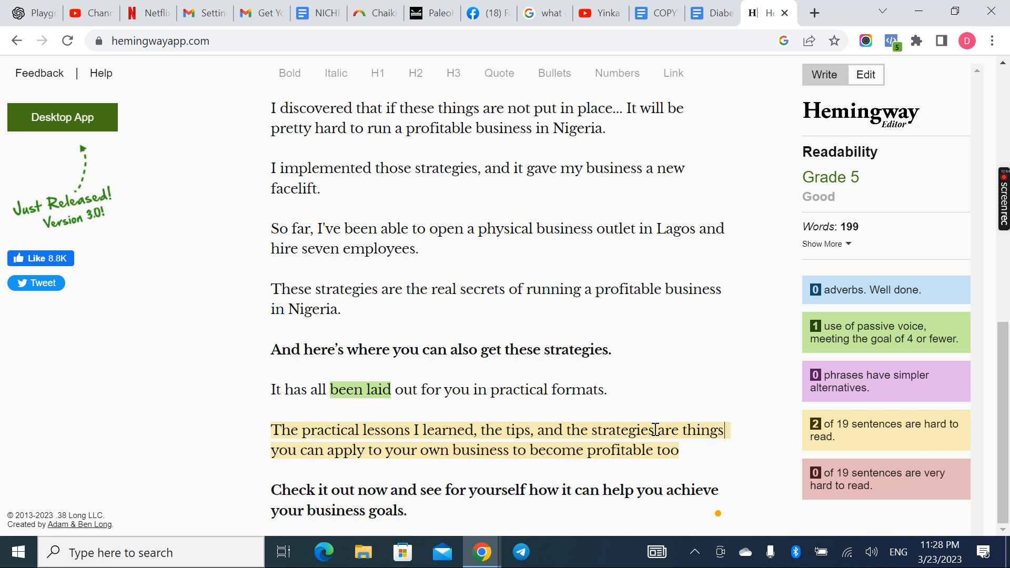
Move "to become profitable too" to its own paragraph and end the preceding text with "..." after "your own business"
{"action": "left_click", "coordinate": [513, 450]}
{"action": "key", "text": "Return"}
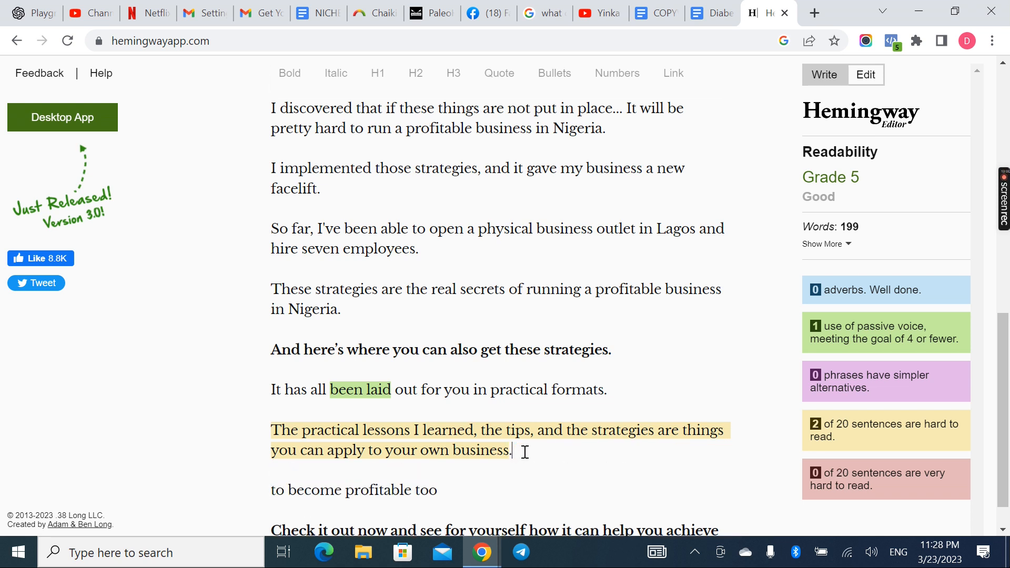
{"action": "type", "text": ".."}
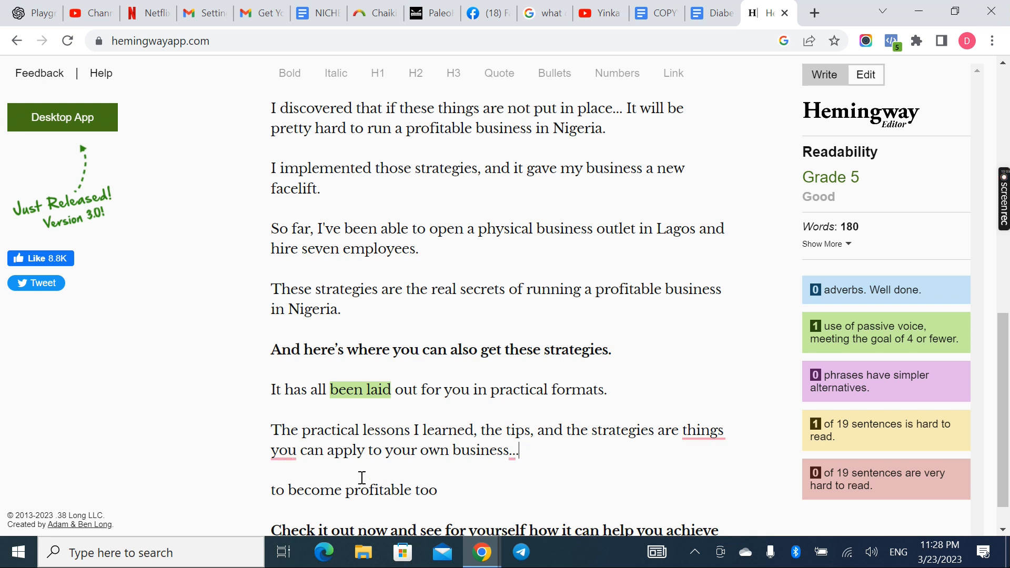
Accept the Grammarly suggestion to remove the extra space between "things" and "you"
{"action": "mouse_move", "coordinate": [702, 432]}
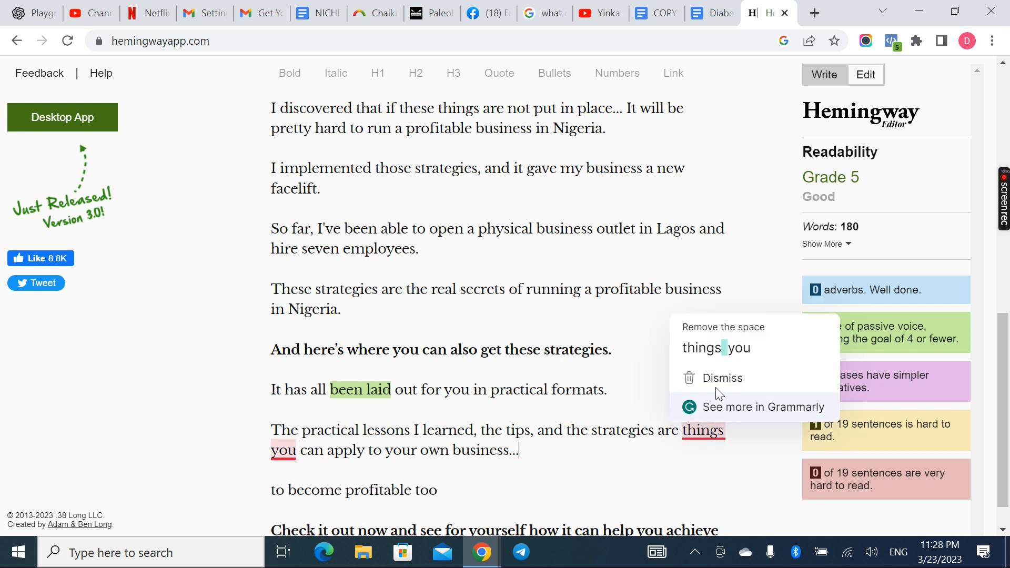
{"action": "left_click", "coordinate": [730, 362]}
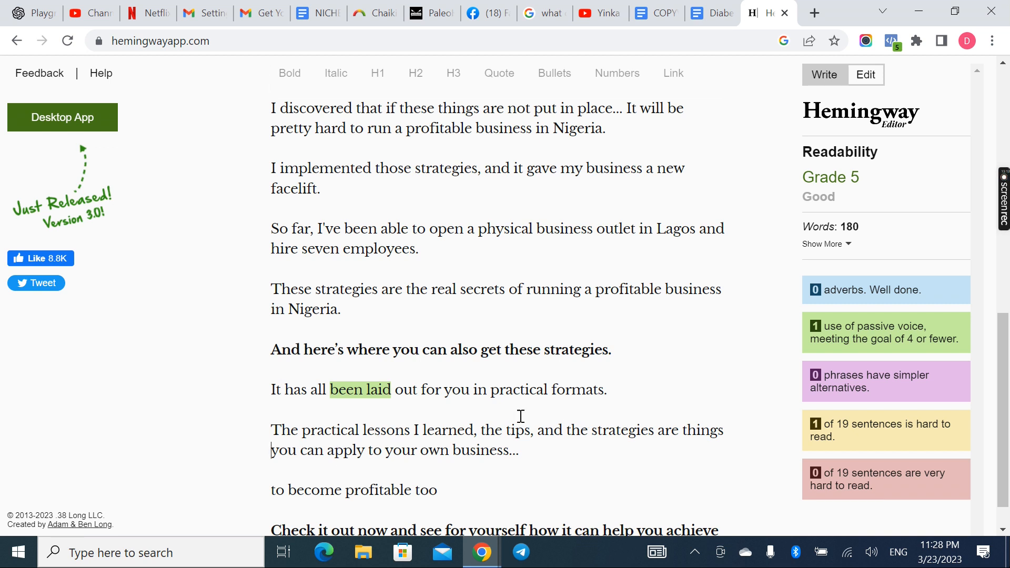
Rewrite the passive sentence "It has all been laid out" in active voice as "I lay it out for you in practical formats."
{"action": "mouse_move", "coordinate": [384, 386]}
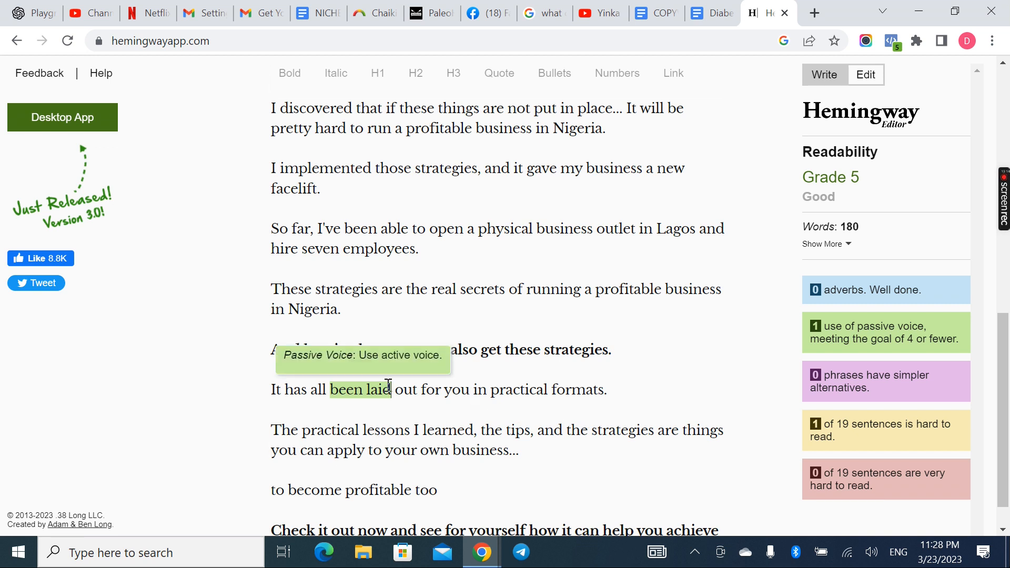
{"action": "key", "text": "BackSpace"}
{"action": "key", "text": "BackSpace"}
{"action": "key", "text": "BackSpace"}
{"action": "key", "text": "BackSpace"}
{"action": "key", "text": "BackSpace"}
{"action": "key", "text": "BackSpace"}
{"action": "key", "text": "BackSpace"}
{"action": "key", "text": "BackSpace"}
{"action": "key", "text": "BackSpace"}
{"action": "key", "text": "BackSpace"}
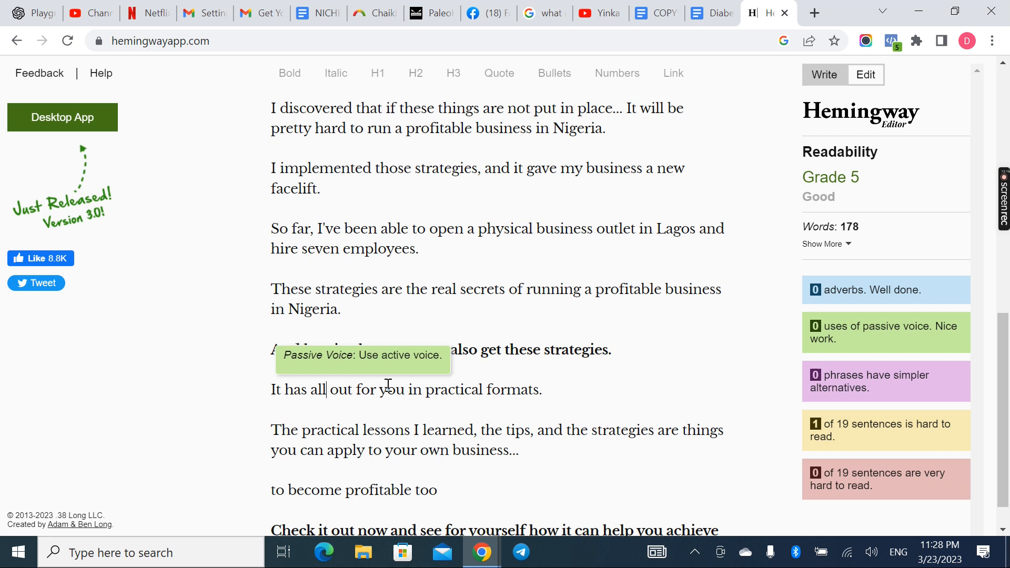
{"action": "key", "text": "BackSpace"}
{"action": "key", "text": "BackSpace"}
{"action": "key", "text": "BackSpace"}
{"action": "key", "text": "BackSpace"}
{"action": "key", "text": "BackSpace"}
{"action": "key", "text": "BackSpace"}
{"action": "key", "text": "BackSpace"}
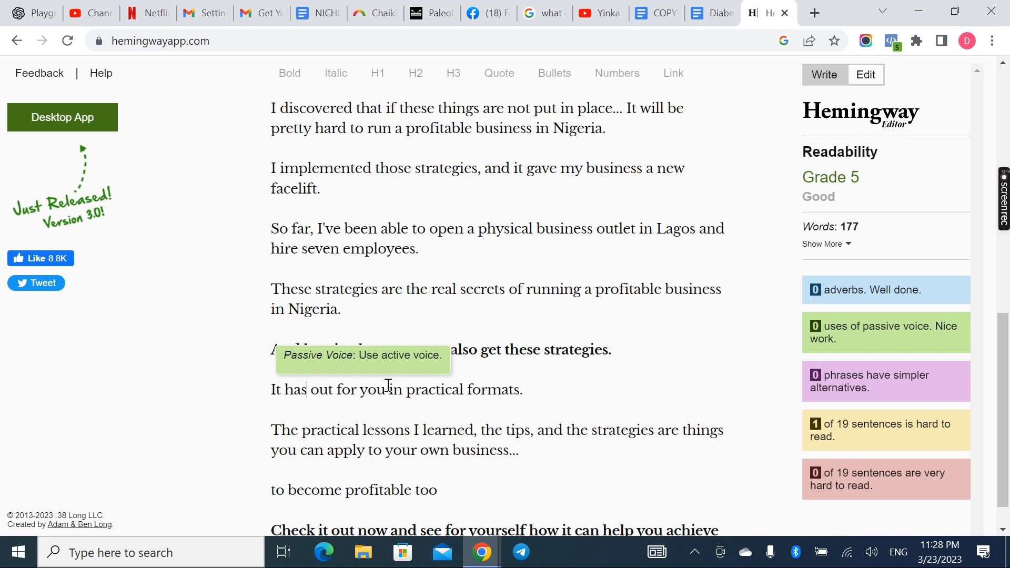
{"action": "key", "text": "BackSpace"}
{"action": "key", "text": "BackSpace"}
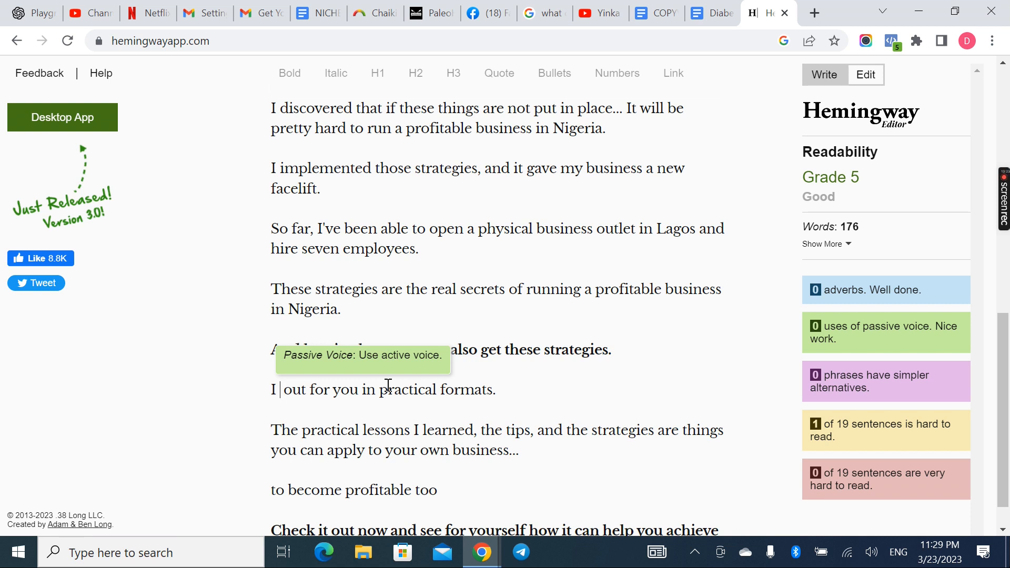
{"action": "type", "text": "lay it o"}
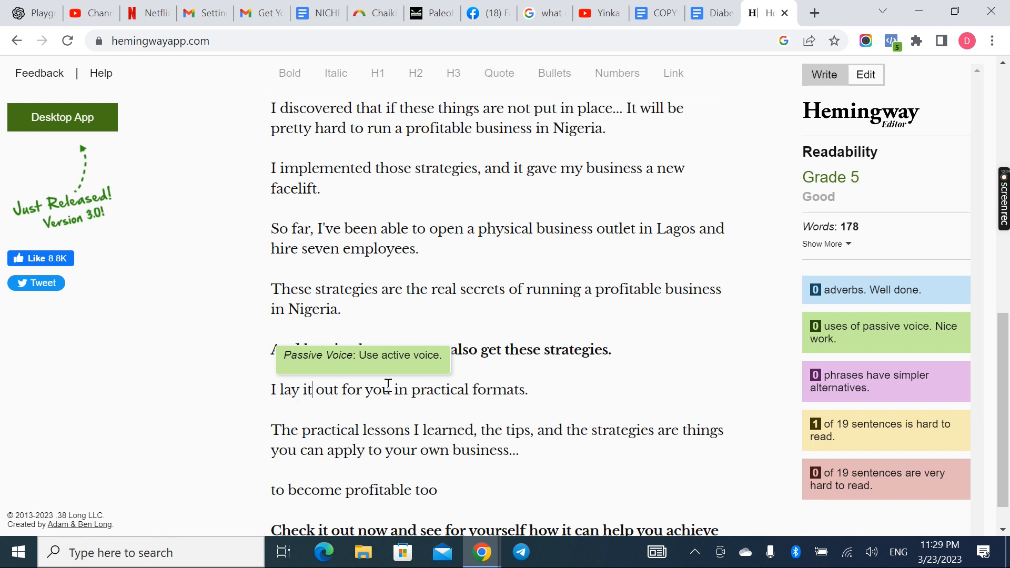
{"action": "key", "text": "BackSpace"}
{"action": "key", "text": "BackSpace"}
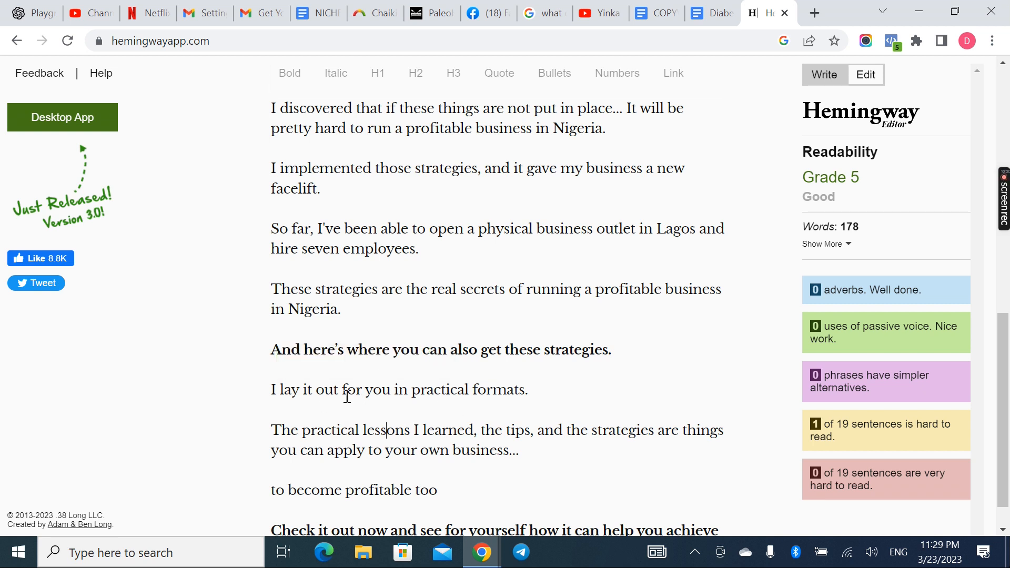
Replace the line "to become profitable too" with "Which will in turn make you profitable."
{"action": "scroll", "coordinate": [480, 442], "scroll_direction": "down", "scroll_amount": 1}
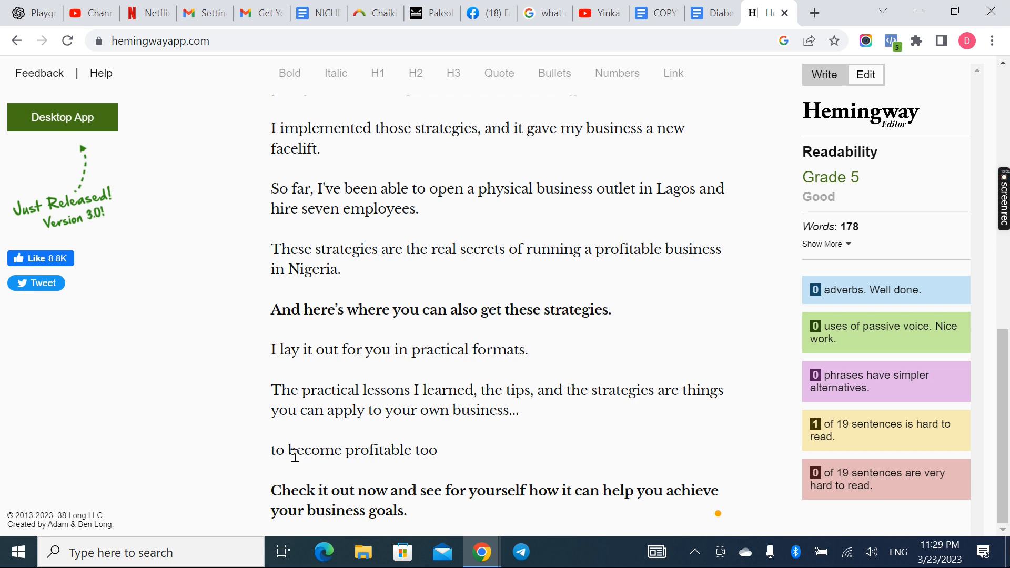
{"action": "left_click", "coordinate": [452, 444]}
{"action": "left_click_drag", "start_coordinate": [452, 445], "coordinate": [272, 451]}
{"action": "type", "text": "Whic"}
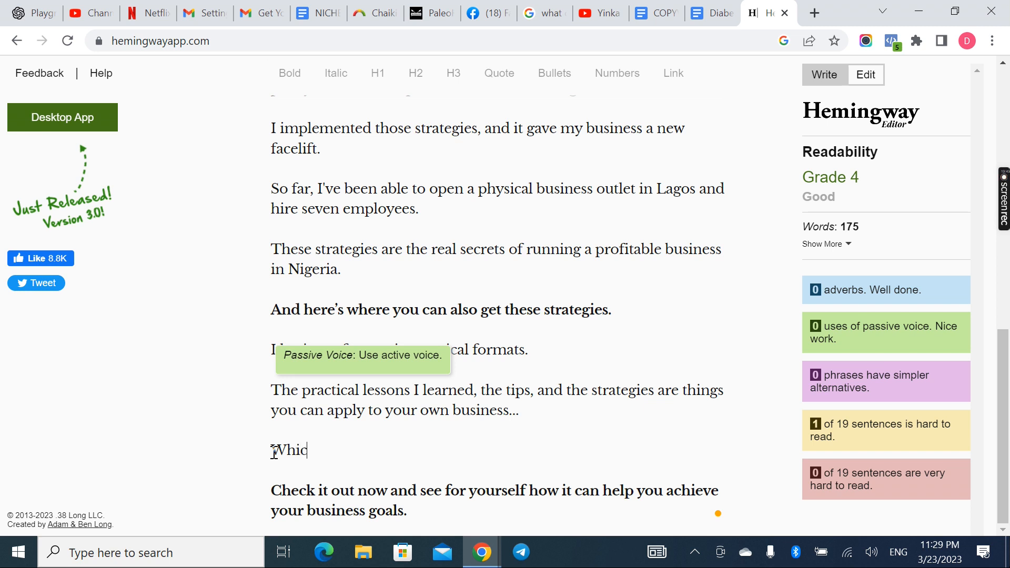
{"action": "type", "text": "h will in turn make you"}
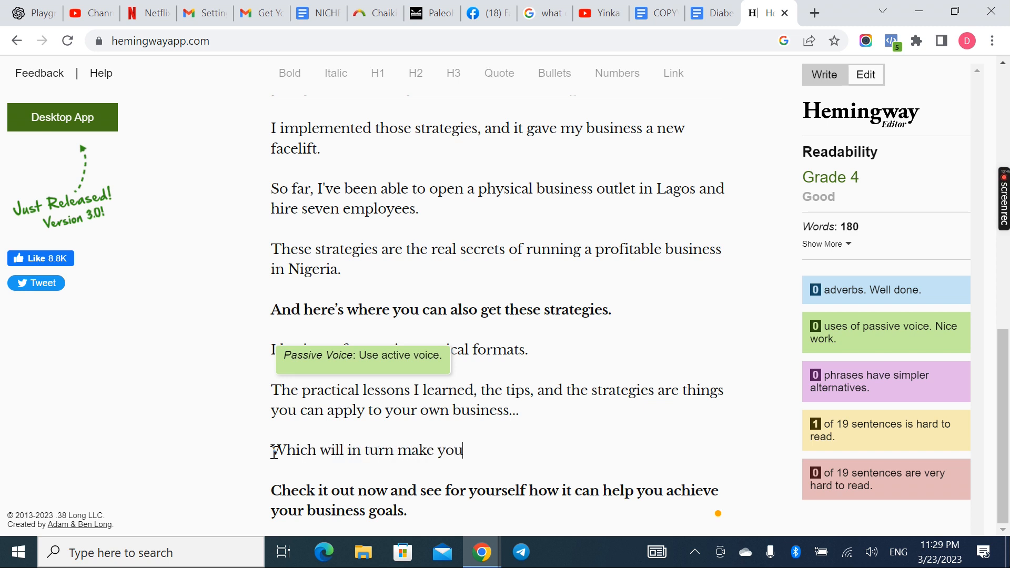
{"action": "type", "text": " profitable."}
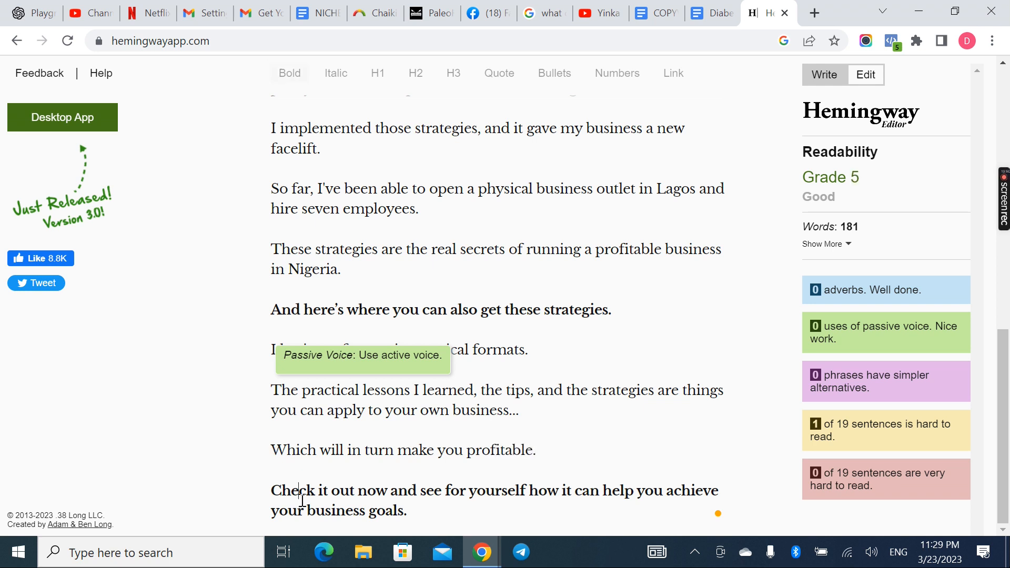
Reword "help with running" as "help you run" in the highlighted "But then I discovered some strategies" sentence
{"action": "scroll", "coordinate": [361, 390], "scroll_direction": "up", "scroll_amount": 5}
{"action": "left_click", "coordinate": [415, 317]}
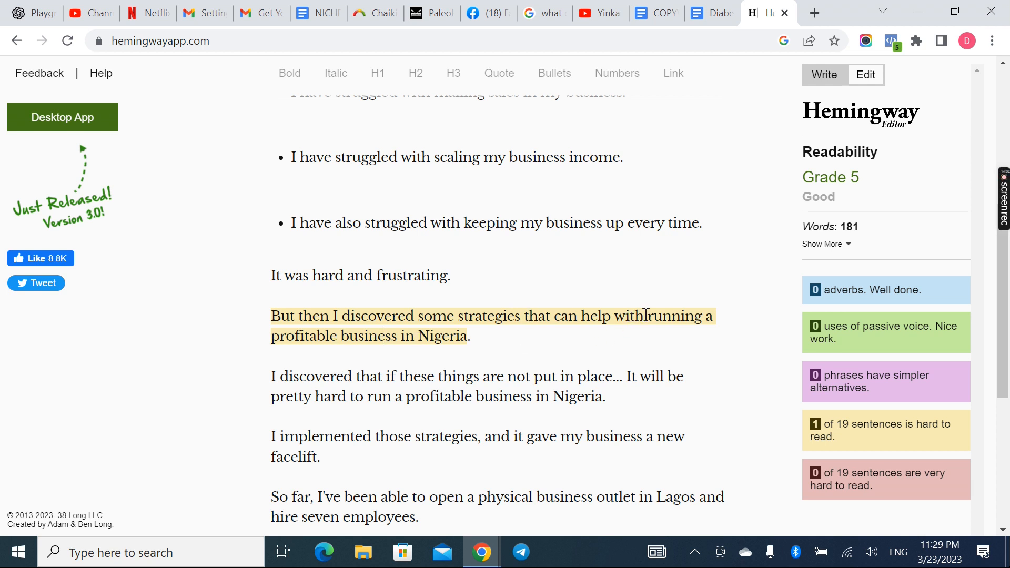
{"action": "left_click", "coordinate": [617, 317]}
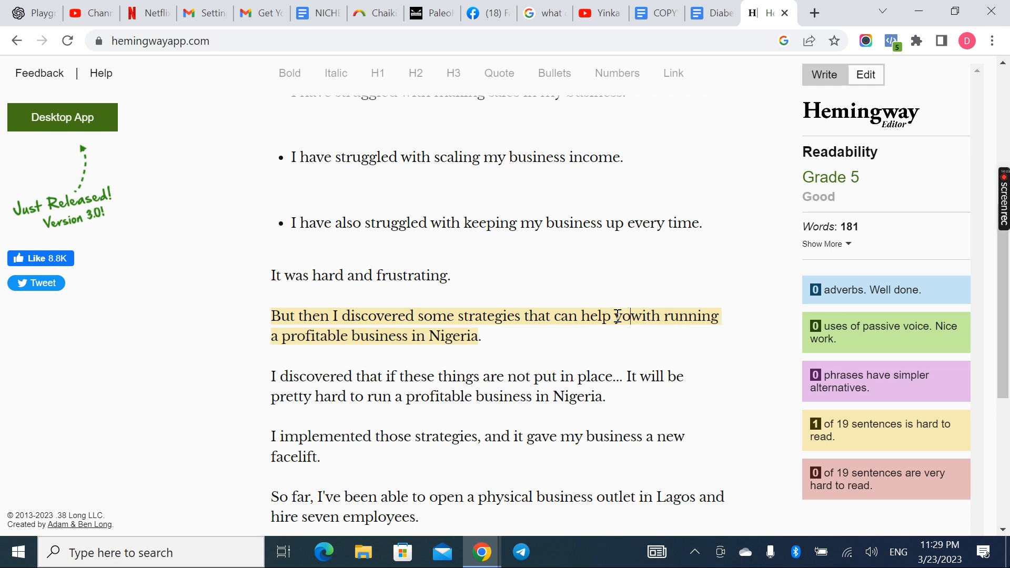
{"action": "type", "text": "you"}
{"action": "left_click_drag", "start_coordinate": [644, 316], "coordinate": [324, 345]}
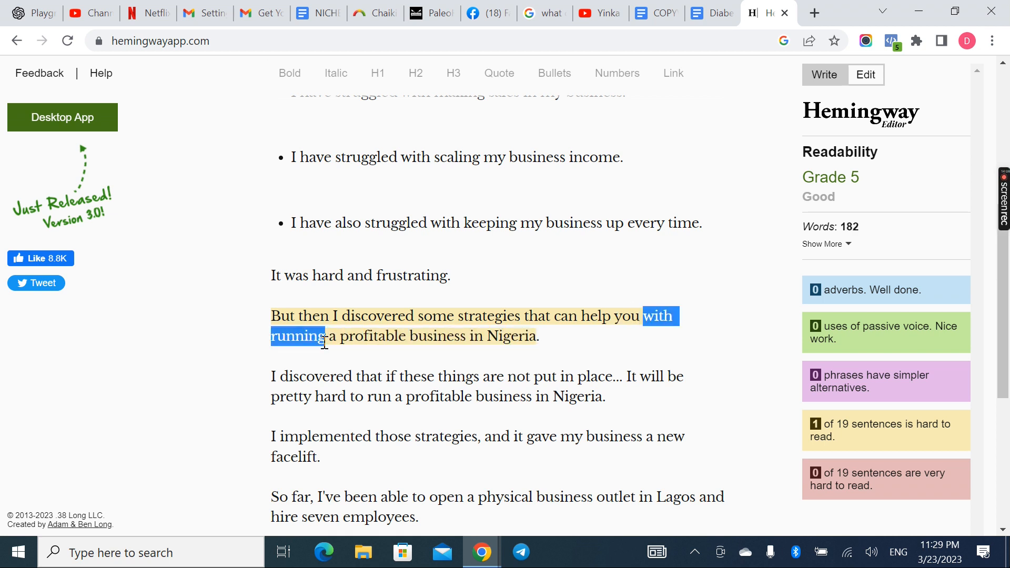
{"action": "type", "text": "run"}
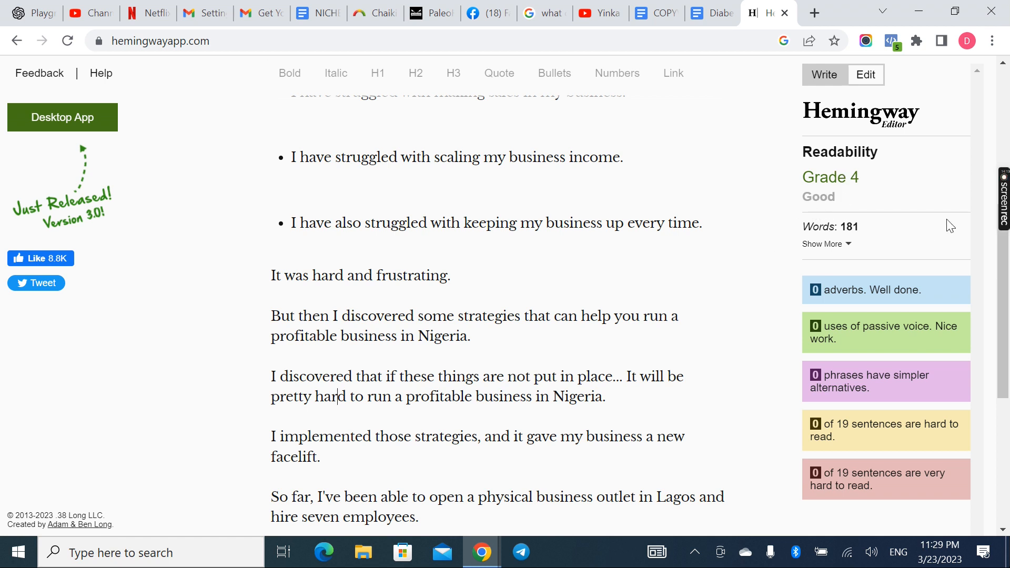
Compare the original email copy in the Google Docs document with the rewritten copy in Hemingway Editor
{"action": "mouse_move", "coordinate": [1000, 189]}
{"action": "scroll", "coordinate": [713, 316], "scroll_direction": "down", "scroll_amount": 1}
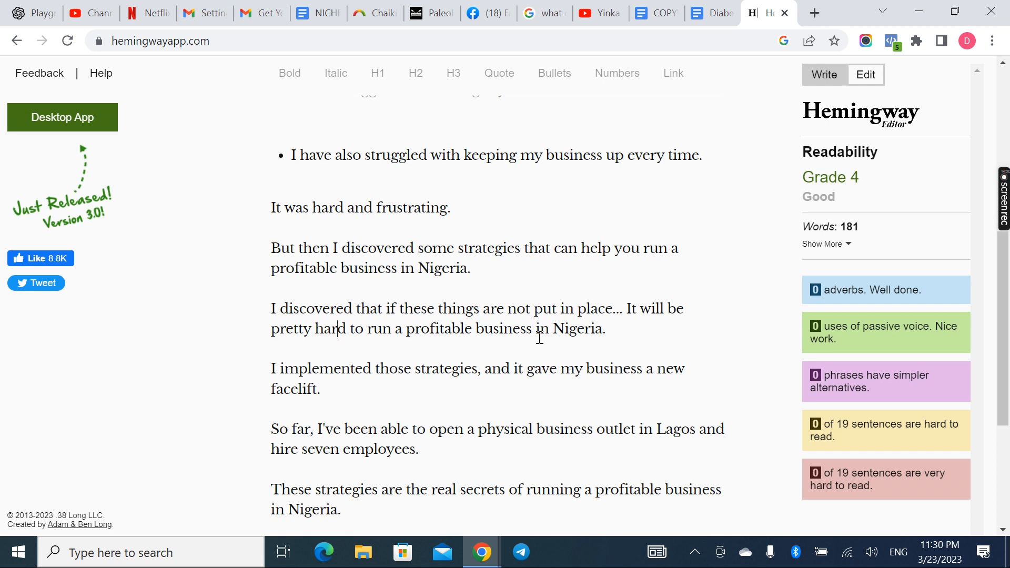
{"action": "left_click", "coordinate": [698, 23]}
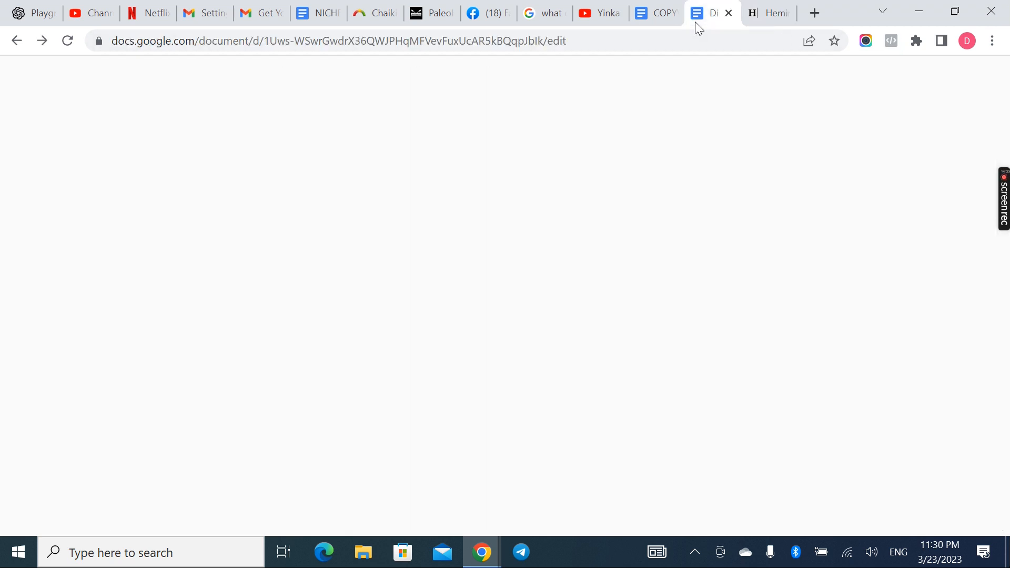
{"action": "left_click", "coordinate": [418, 362]}
{"action": "scroll", "coordinate": [418, 365], "scroll_direction": "up", "scroll_amount": 9}
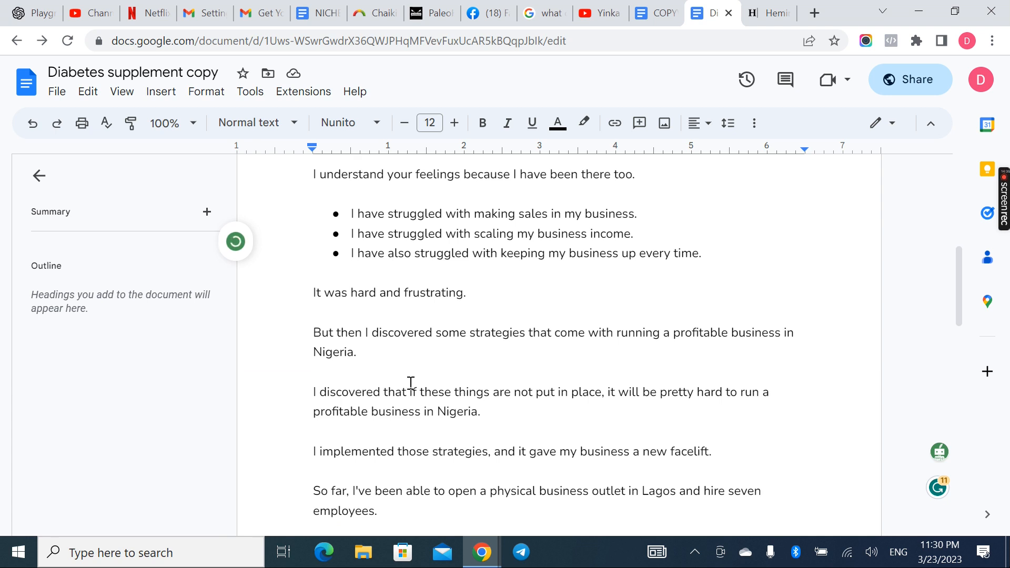
{"action": "left_click", "coordinate": [751, 24]}
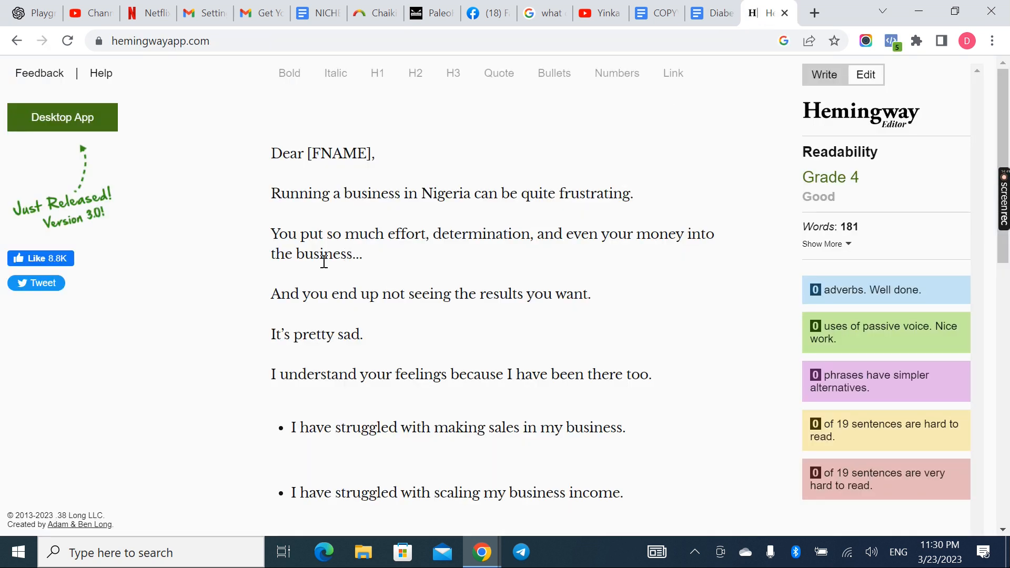
{"action": "scroll", "coordinate": [372, 315], "scroll_direction": "down", "scroll_amount": 5}
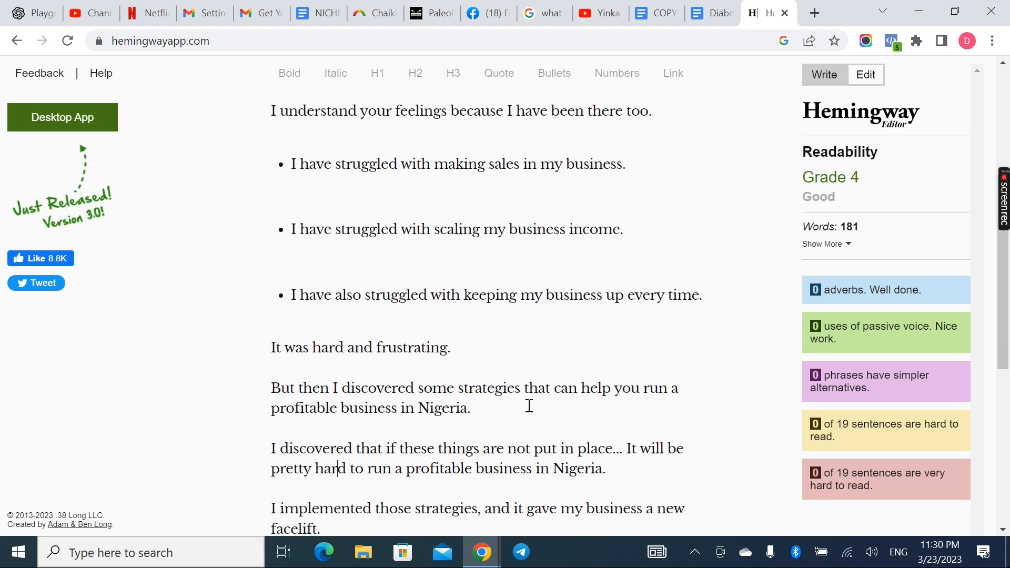
{"action": "scroll", "coordinate": [529, 406], "scroll_direction": "down", "scroll_amount": 1}
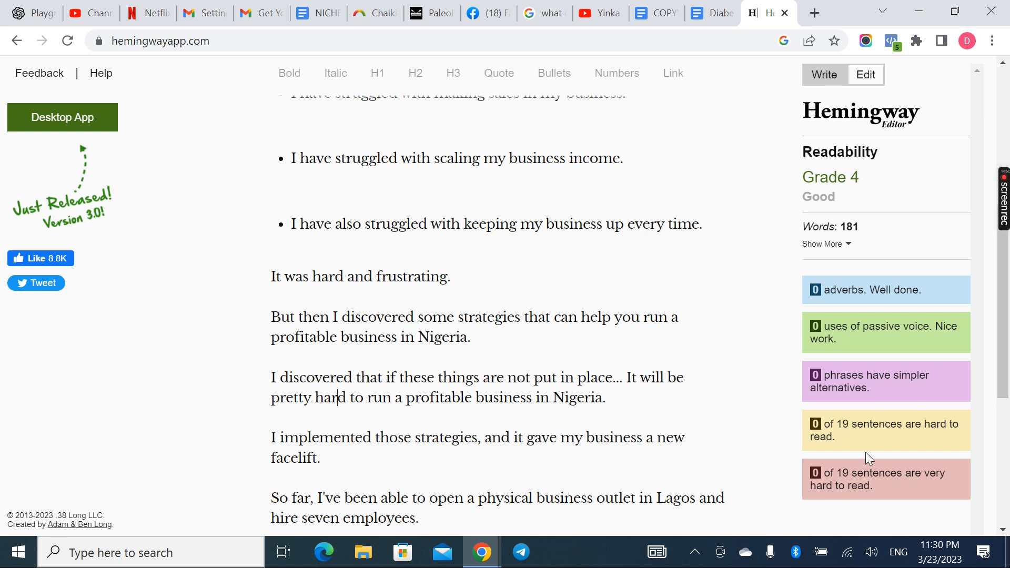
{"action": "scroll", "coordinate": [866, 452], "scroll_direction": "down", "scroll_amount": 1}
{"action": "scroll", "coordinate": [531, 478], "scroll_direction": "down", "scroll_amount": 1}
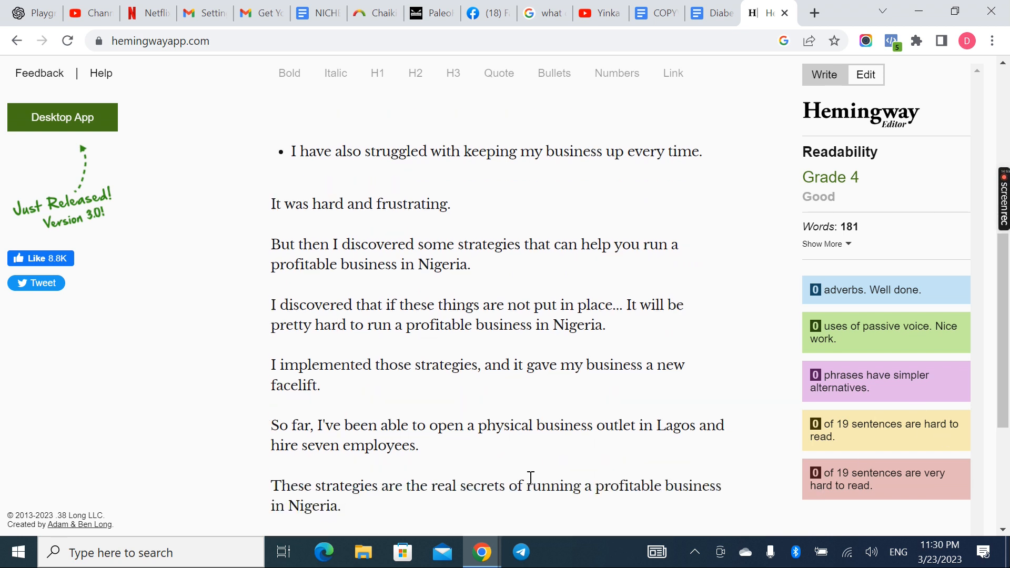
{"action": "scroll", "coordinate": [531, 477], "scroll_direction": "down", "scroll_amount": 3}
{"action": "scroll", "coordinate": [531, 479], "scroll_direction": "up", "scroll_amount": 5}
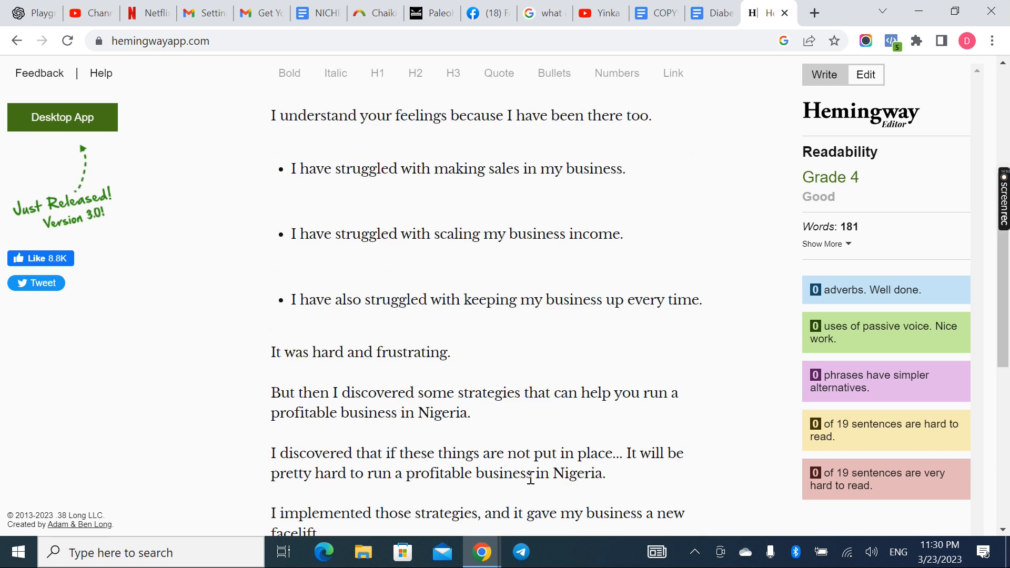
{"action": "scroll", "coordinate": [531, 479], "scroll_direction": "up", "scroll_amount": 4}
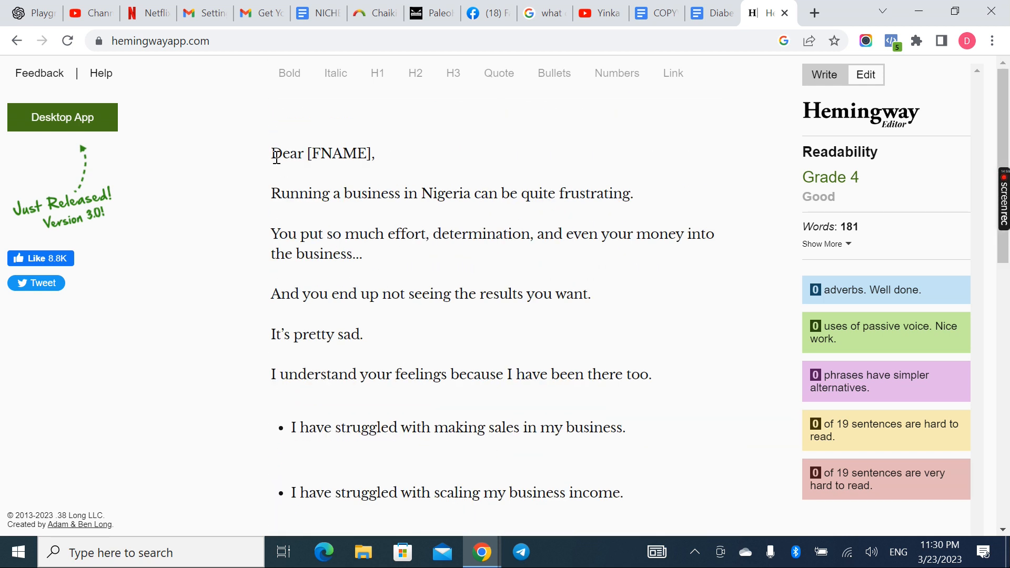
Copy the whole rewritten text and paste it over the email body in Google Docs, from "Dear [FNAME]," to "your business goals."
{"action": "left_click_drag", "start_coordinate": [273, 154], "coordinate": [577, 563]}
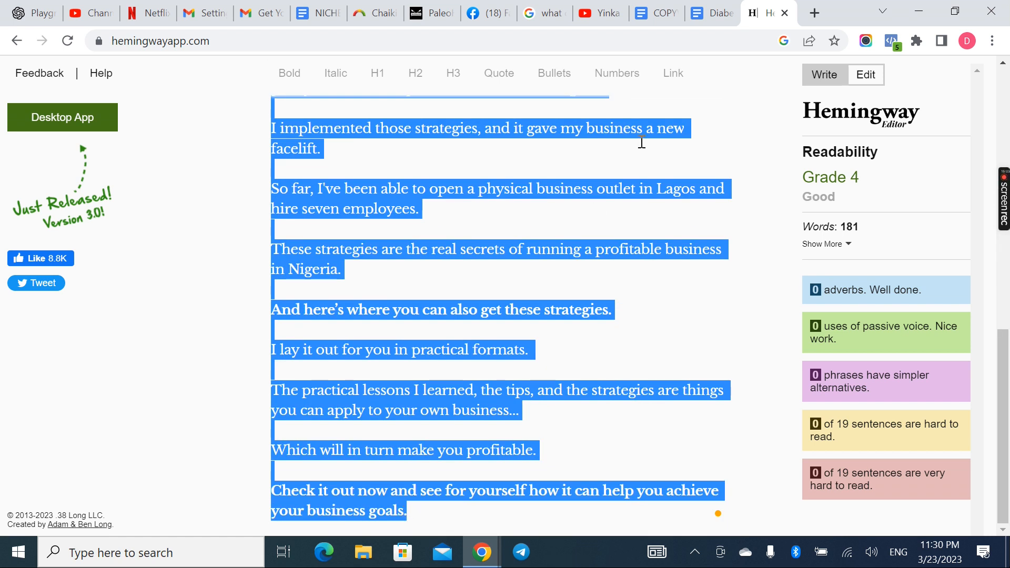
{"action": "left_click", "coordinate": [711, 13]}
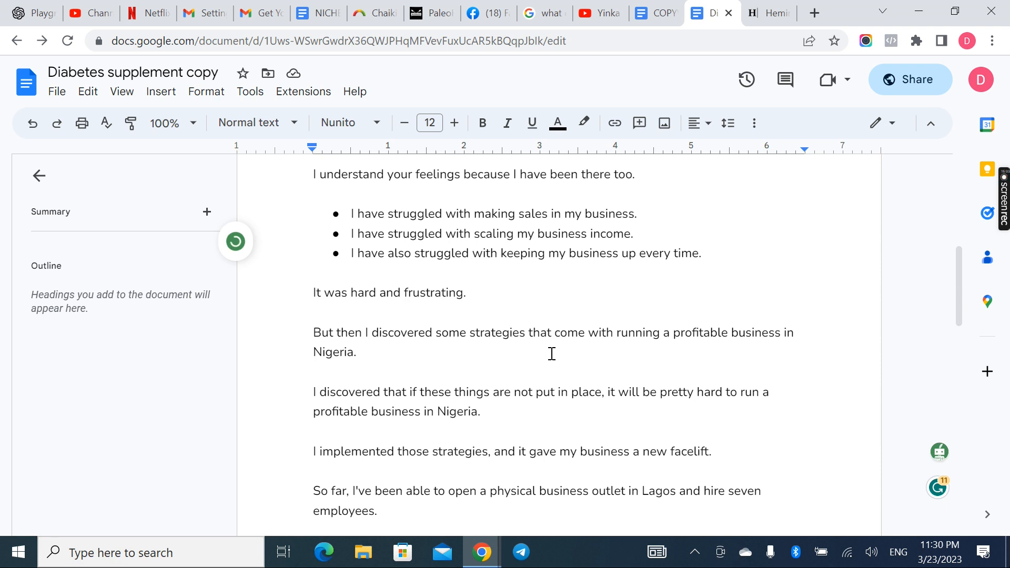
{"action": "scroll", "coordinate": [552, 354], "scroll_direction": "up", "scroll_amount": 8}
{"action": "left_click_drag", "start_coordinate": [314, 388], "coordinate": [414, 513]}
{"action": "left_click_drag", "start_coordinate": [433, 547], "coordinate": [391, 423]}
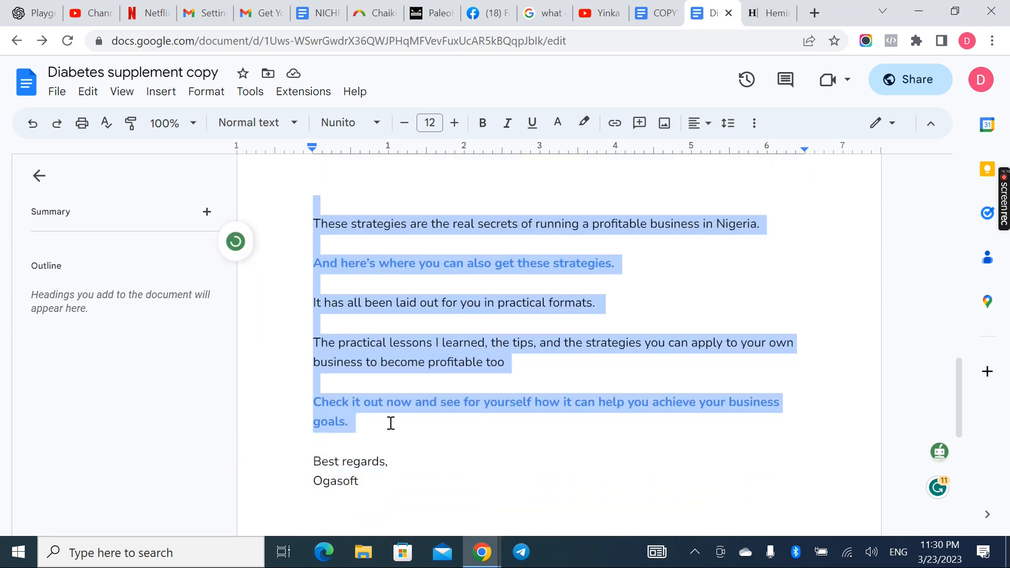
{"action": "key", "text": "ctrl+v"}
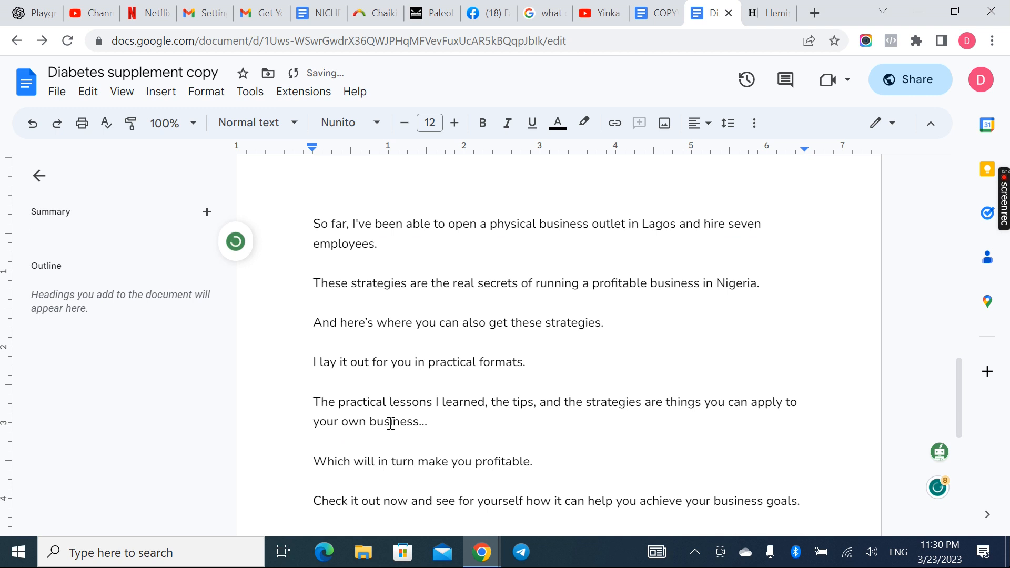
{"action": "scroll", "coordinate": [391, 423], "scroll_direction": "down", "scroll_amount": 4}
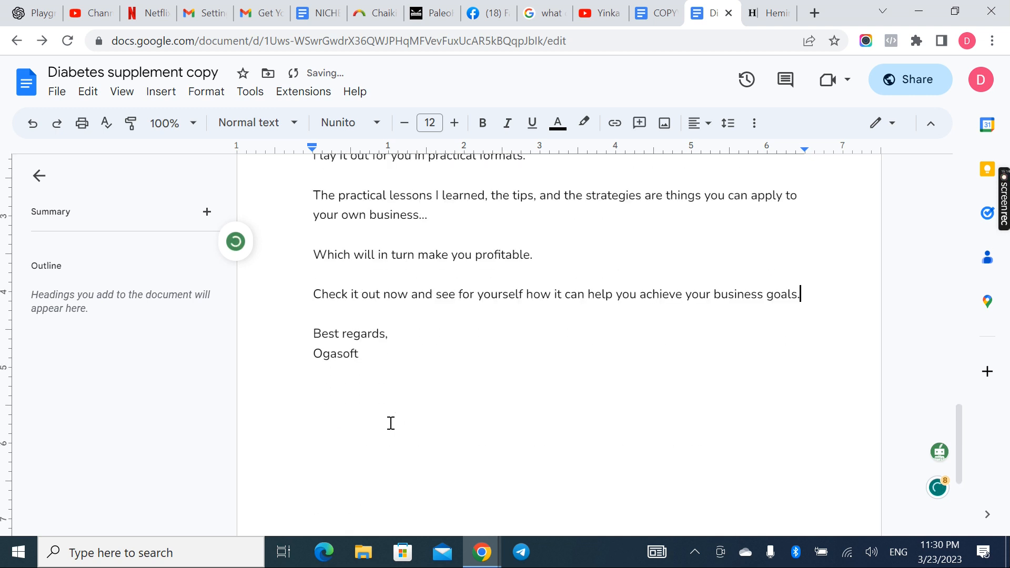
{"action": "scroll", "coordinate": [391, 423], "scroll_direction": "up", "scroll_amount": 8}
{"action": "scroll", "coordinate": [391, 423], "scroll_direction": "up", "scroll_amount": 12}
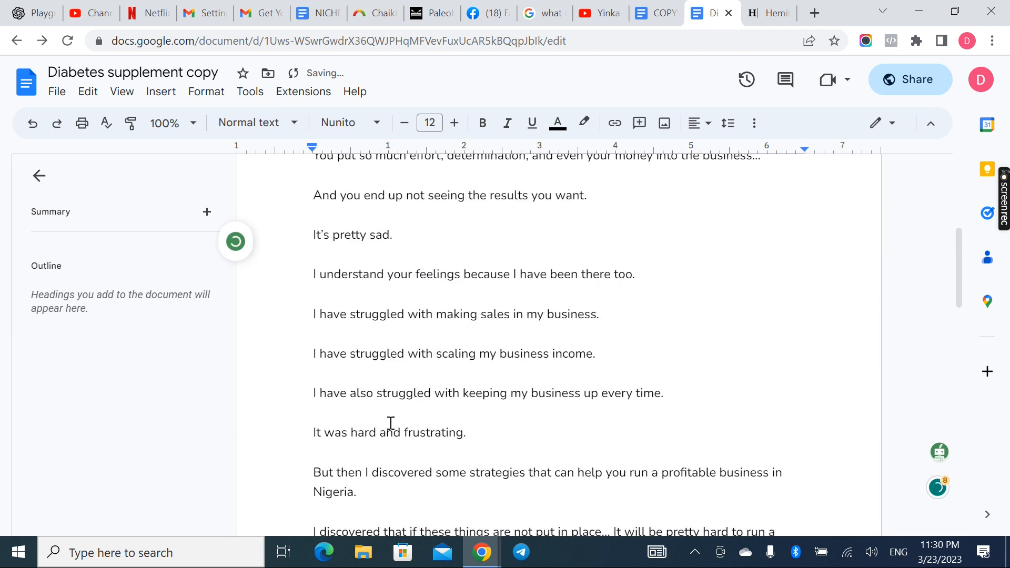
{"action": "scroll", "coordinate": [492, 456], "scroll_direction": "down", "scroll_amount": 8}
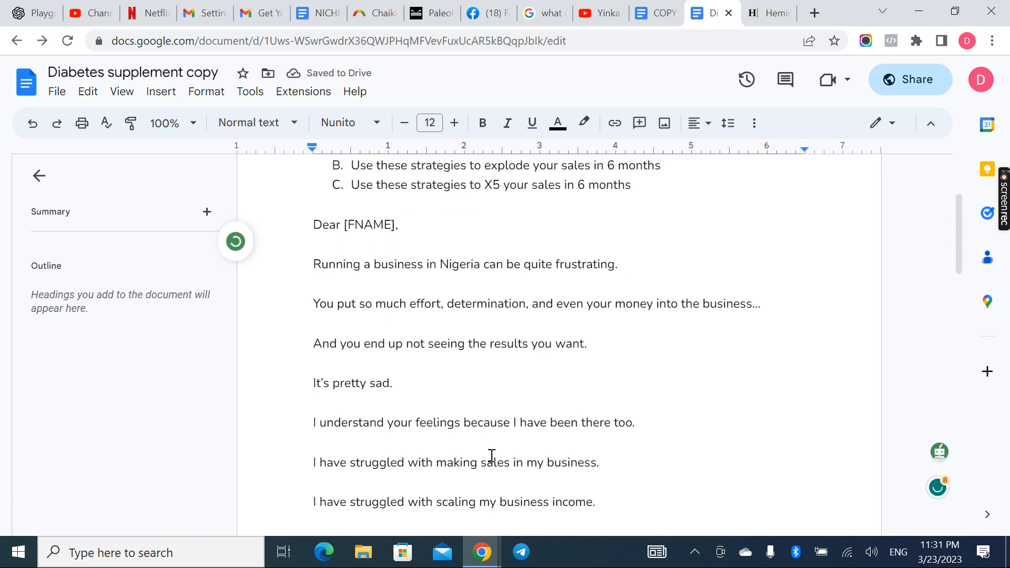
{"action": "scroll", "coordinate": [492, 455], "scroll_direction": "down", "scroll_amount": 15}
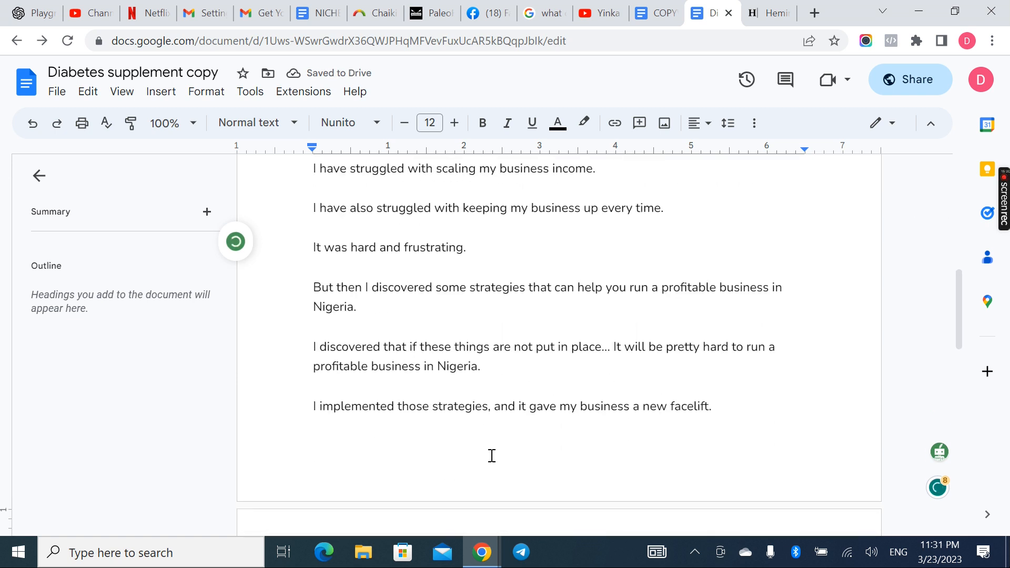
Copy subject line A from the email document and replace all the text in Hemingway Editor with it
{"action": "scroll", "coordinate": [492, 456], "scroll_direction": "up", "scroll_amount": 15}
{"action": "scroll", "coordinate": [562, 388], "scroll_direction": "up", "scroll_amount": 9}
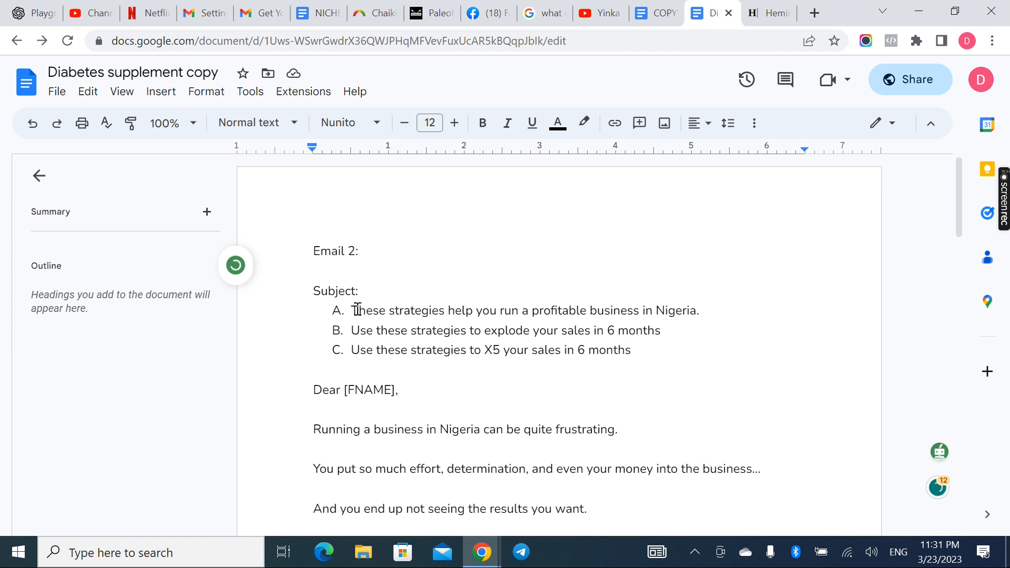
{"action": "left_click_drag", "start_coordinate": [353, 310], "coordinate": [704, 316]}
{"action": "key", "text": "ctrl+c"}
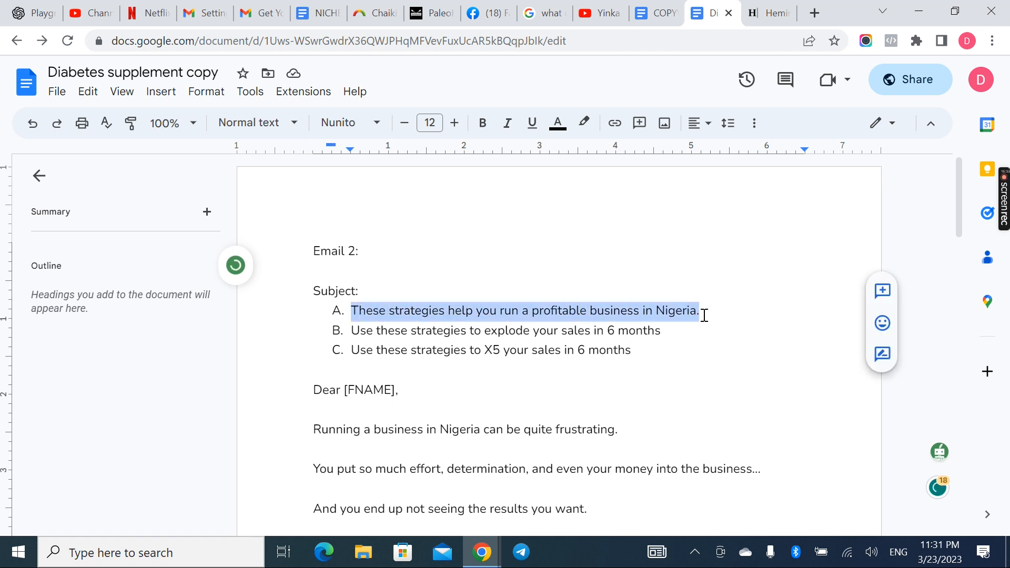
{"action": "left_click", "coordinate": [768, 13]}
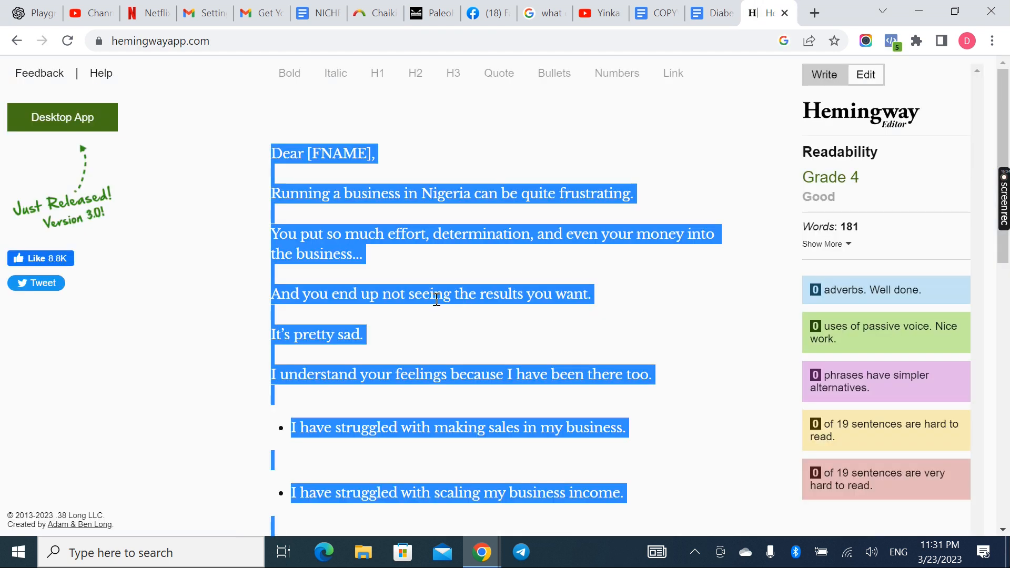
{"action": "key", "text": "BackSpace"}
{"action": "key", "text": "ctrl+v"}
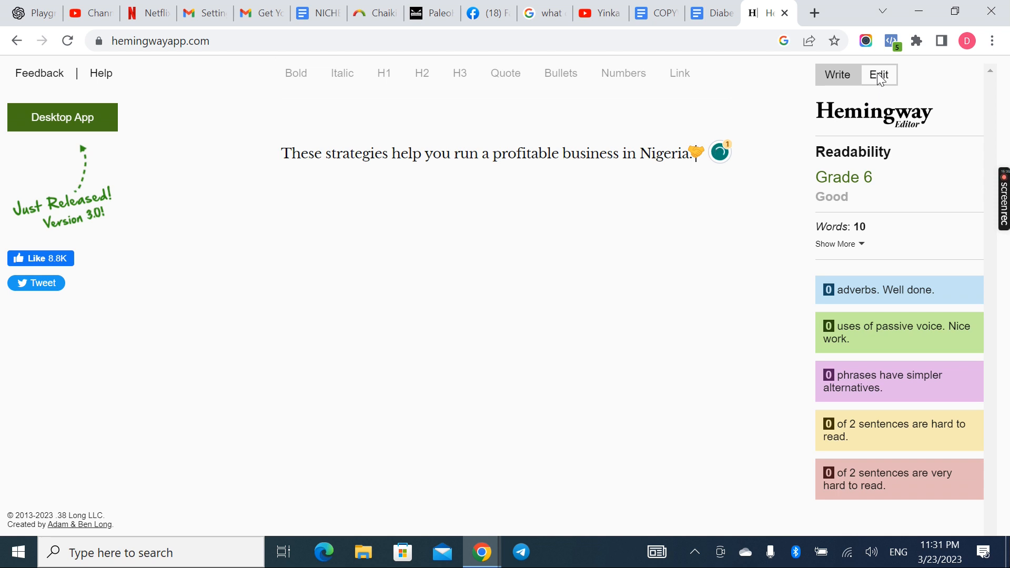
Check the subject line in Hemingway's writing and editing modes and insert "can" before "help you run"
{"action": "left_click", "coordinate": [842, 75]}
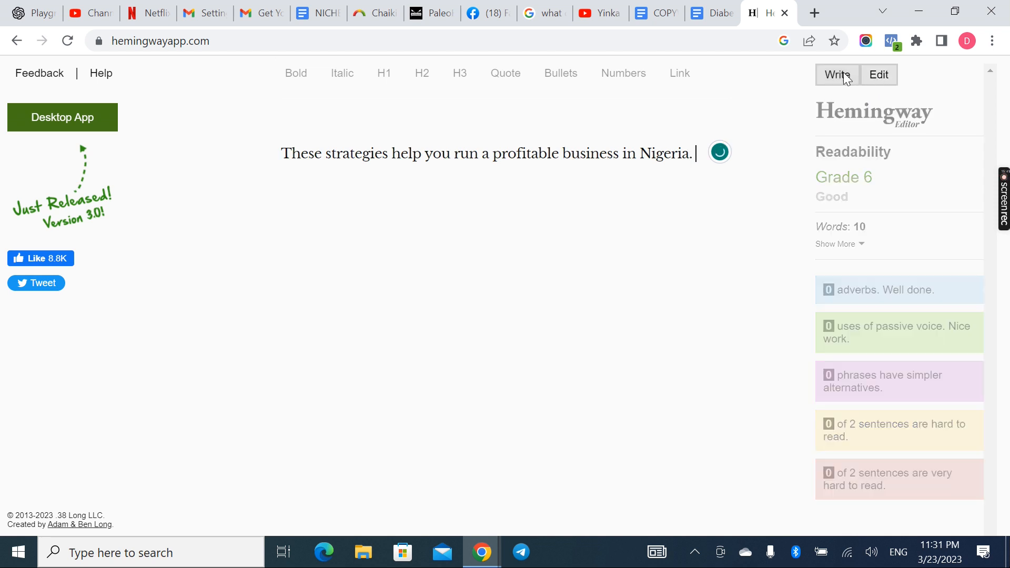
{"action": "left_click", "coordinate": [876, 75]}
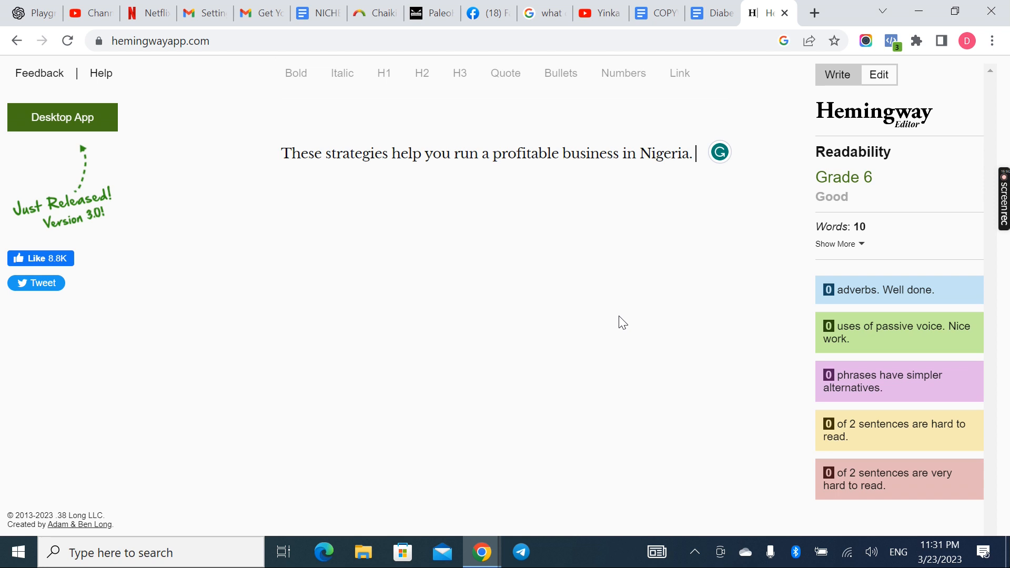
{"action": "left_click", "coordinate": [393, 156]}
{"action": "type", "text": "can"}
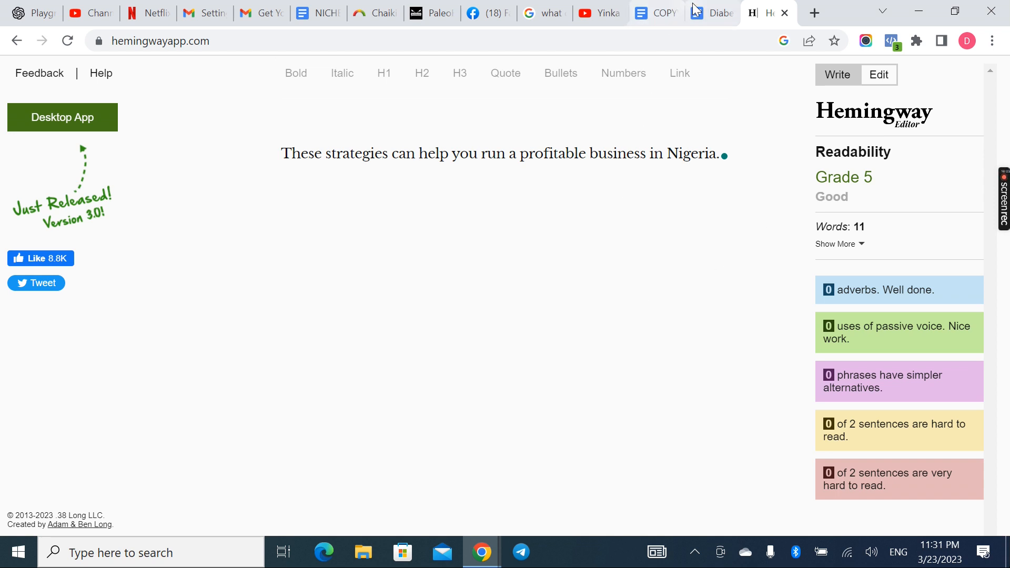
Find the Quillbot entry in the COPYWRITING TOOLS document and open quillbot.com in a new browser tab
{"action": "left_click", "coordinate": [711, 13]}
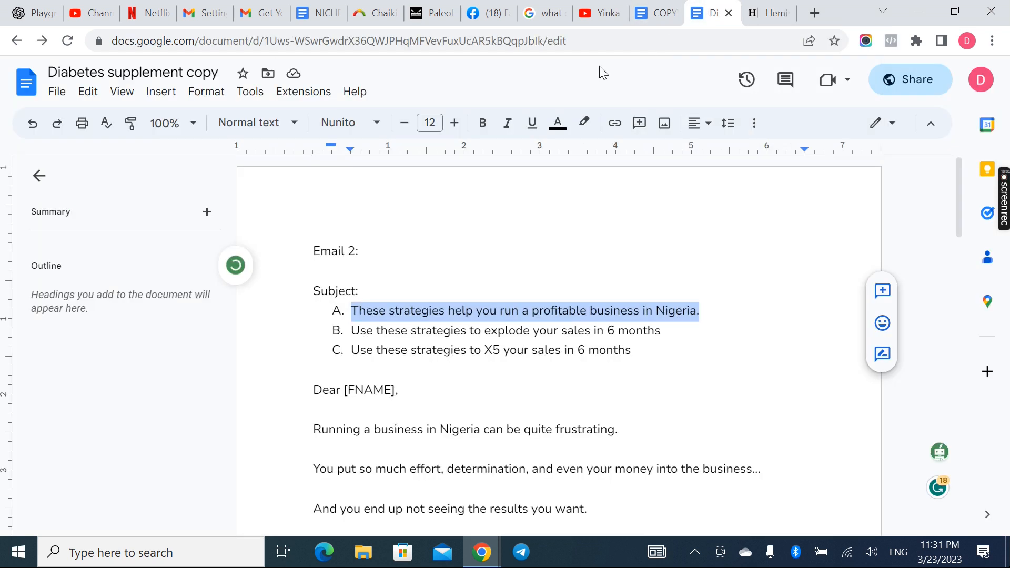
{"action": "left_click", "coordinate": [660, 21]}
{"action": "scroll", "coordinate": [514, 343], "scroll_direction": "down", "scroll_amount": 5}
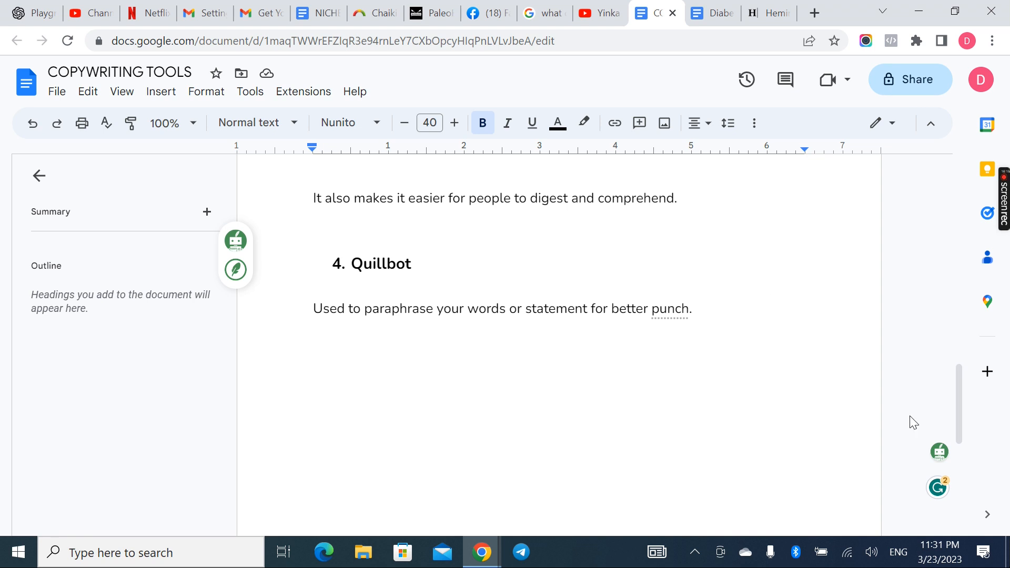
{"action": "mouse_move", "coordinate": [940, 456]}
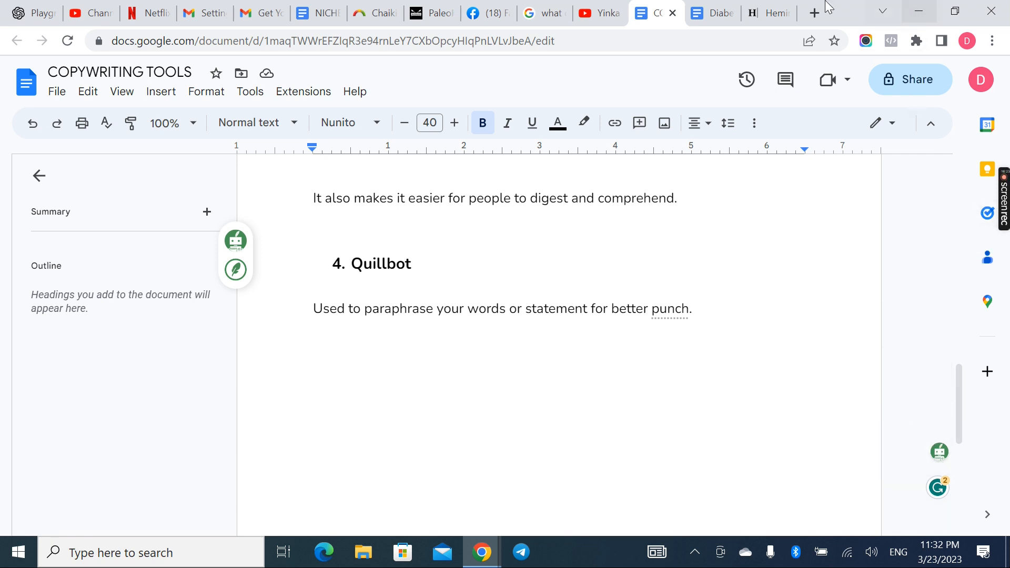
{"action": "left_click", "coordinate": [815, 14]}
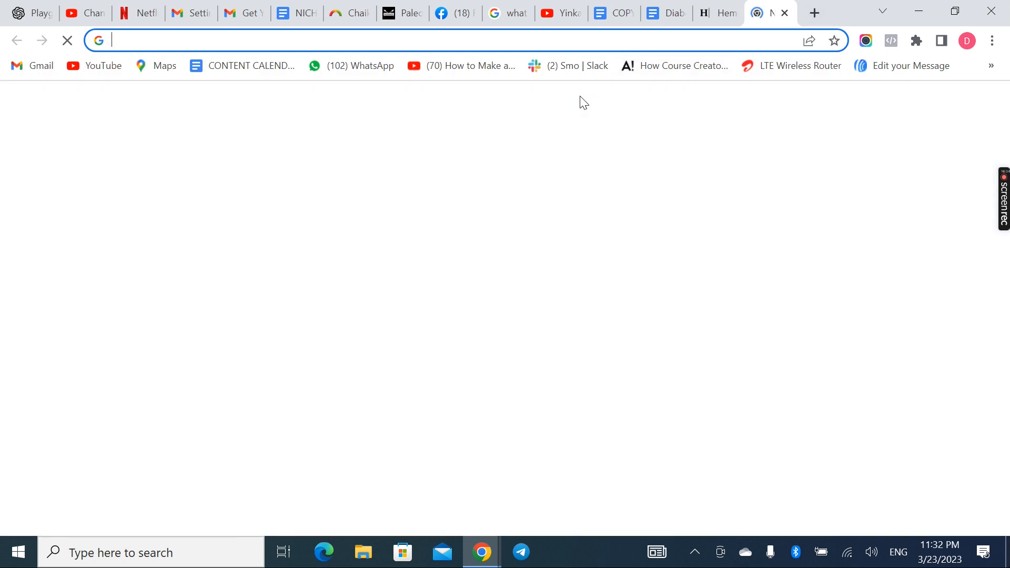
{"action": "type", "text": "quill"}
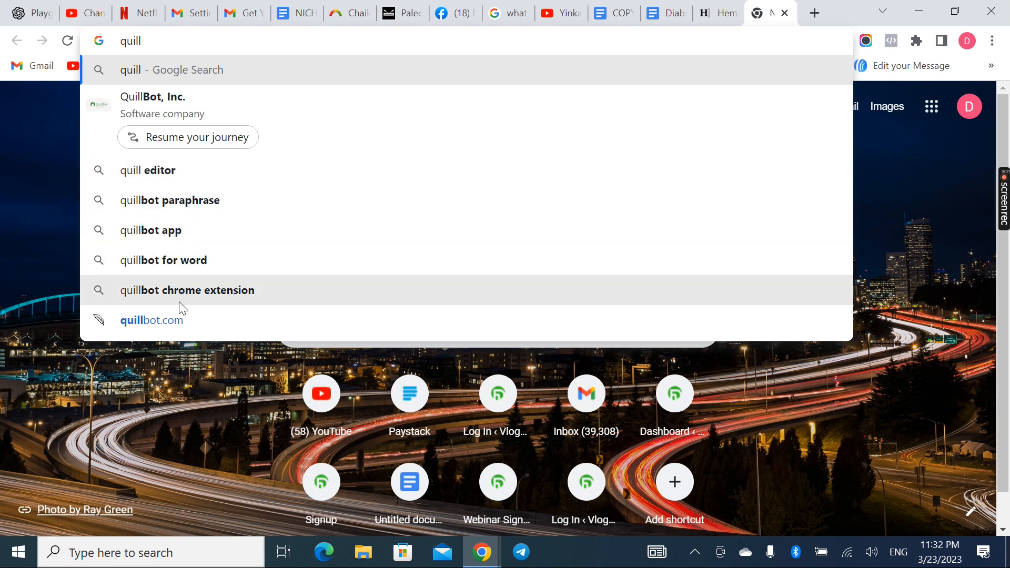
{"action": "left_click", "coordinate": [178, 326]}
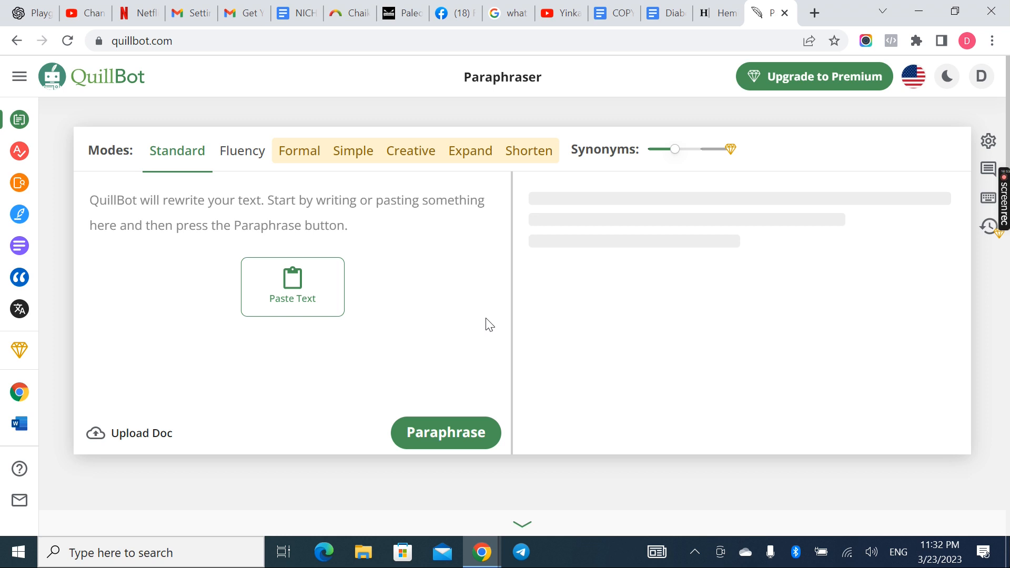
Paste "These strategies help you run a profitable business in Nigeria." into QuillBot and paraphrase it in Standard mode
{"action": "left_click", "coordinate": [678, 21]}
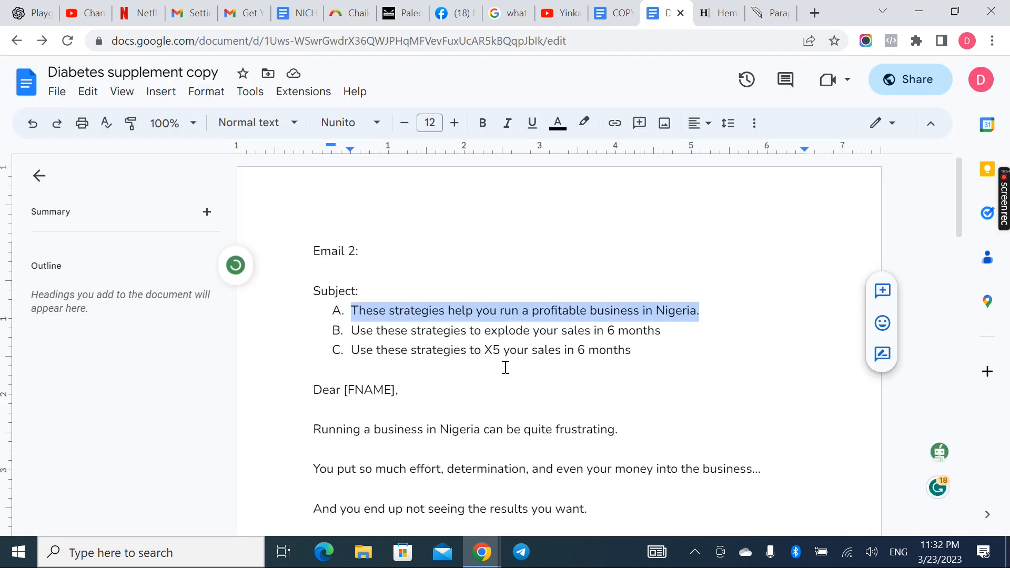
{"action": "left_click", "coordinate": [437, 437]}
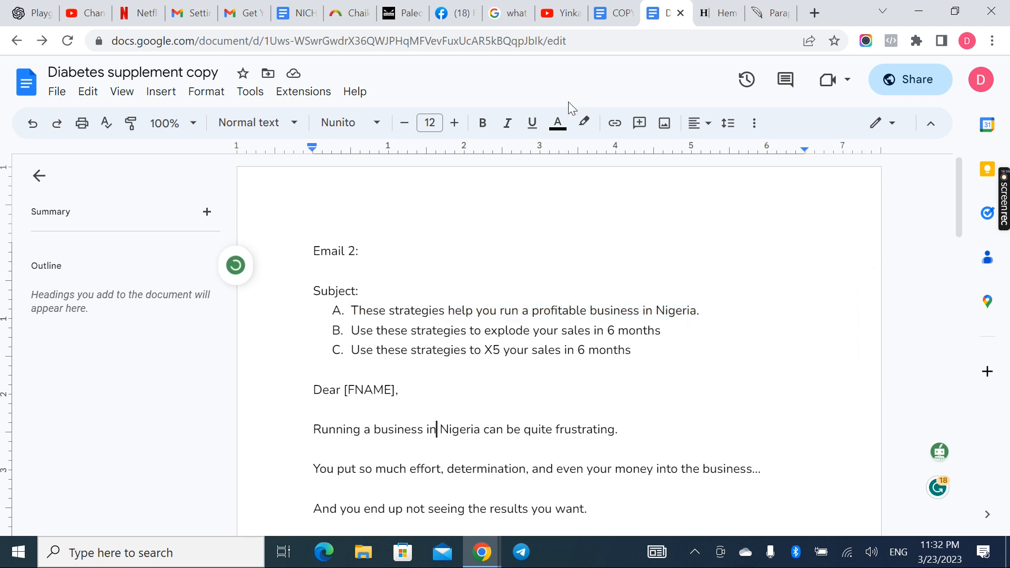
{"action": "left_click", "coordinate": [771, 13]}
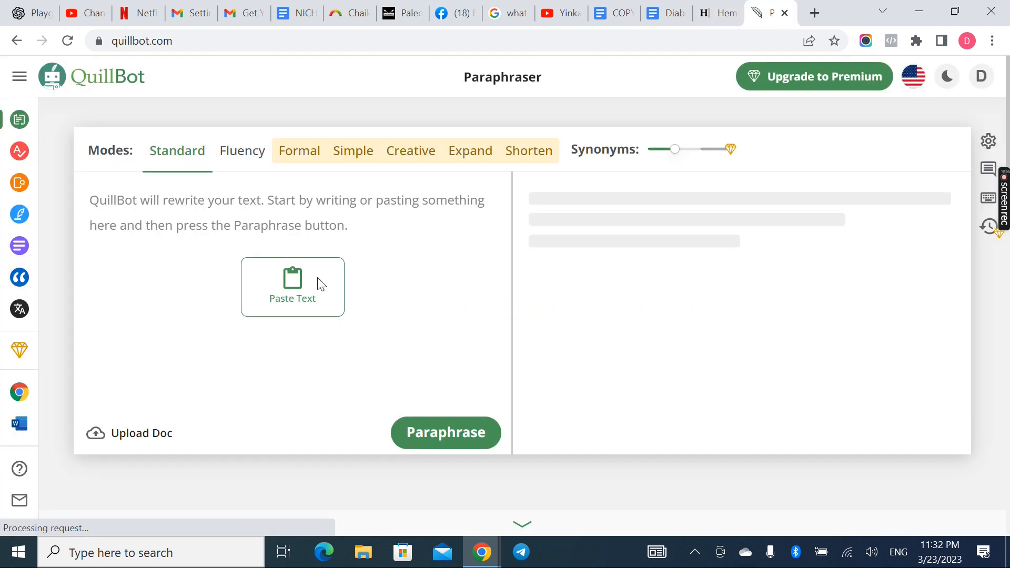
{"action": "left_click", "coordinate": [257, 240]}
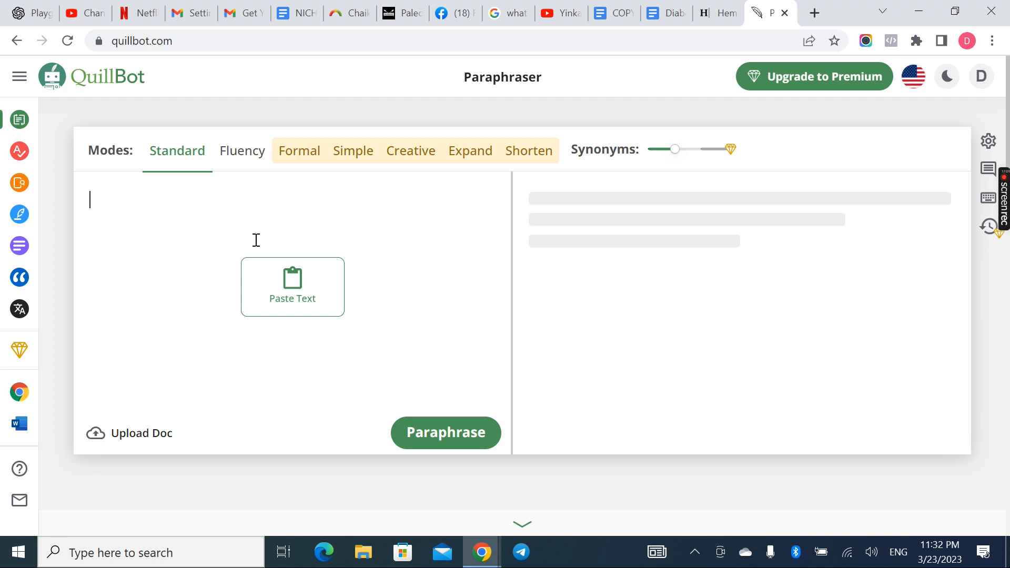
{"action": "type", "text": "These strategies help you run a profitable business in Nigeria."}
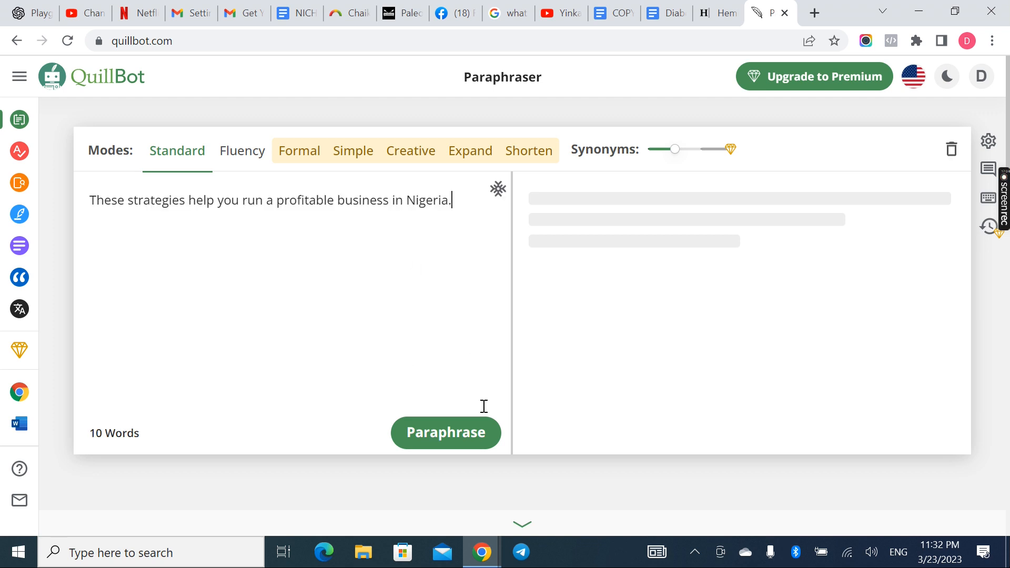
{"action": "left_click", "coordinate": [459, 424]}
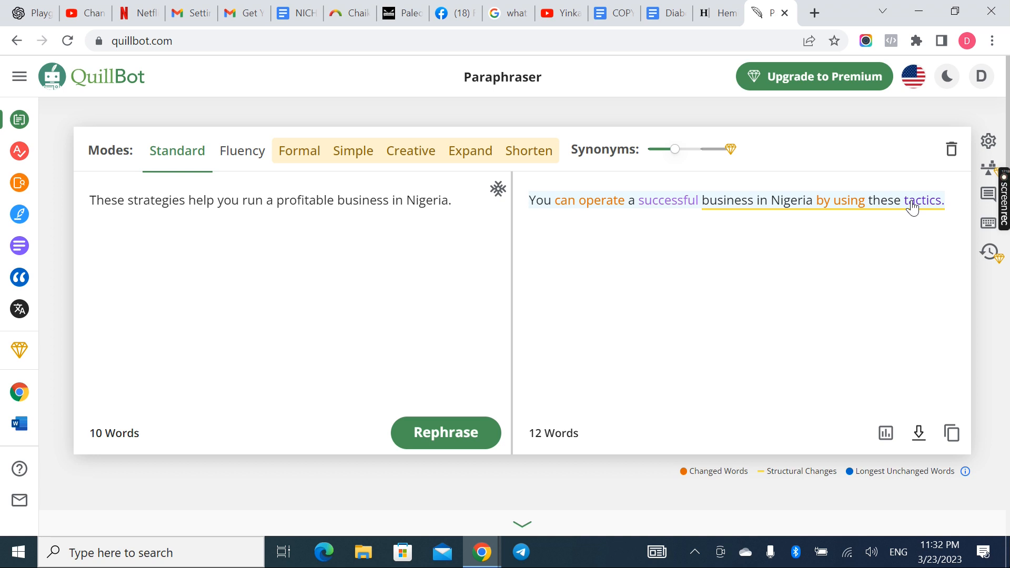
{"action": "left_click", "coordinate": [206, 40]}
{"action": "key", "text": "ctrl+c"}
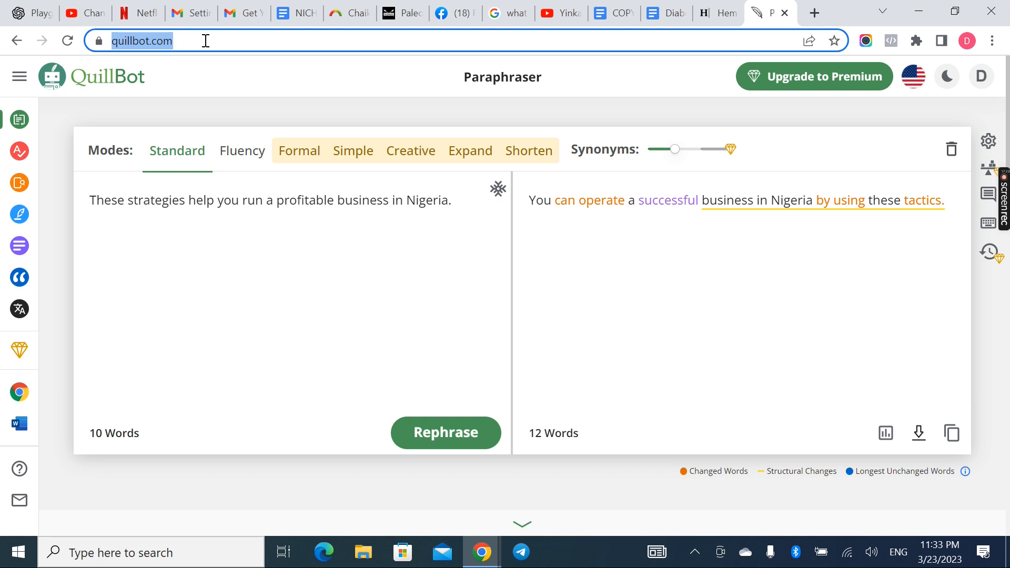
{"action": "left_click", "coordinate": [667, 11]}
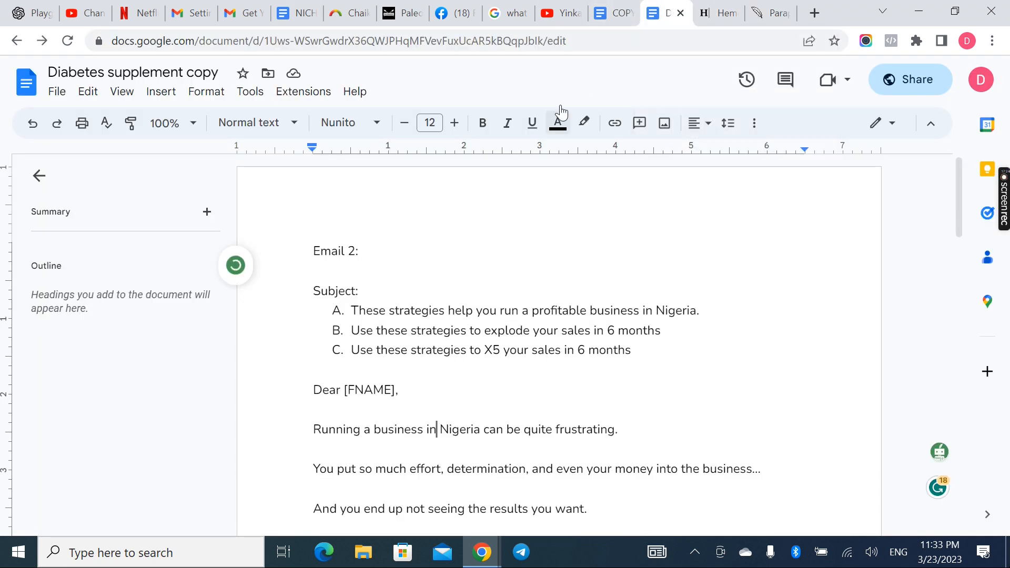
{"action": "left_click", "coordinate": [597, 15]}
{"action": "left_click_drag", "start_coordinate": [422, 262], "coordinate": [346, 264]}
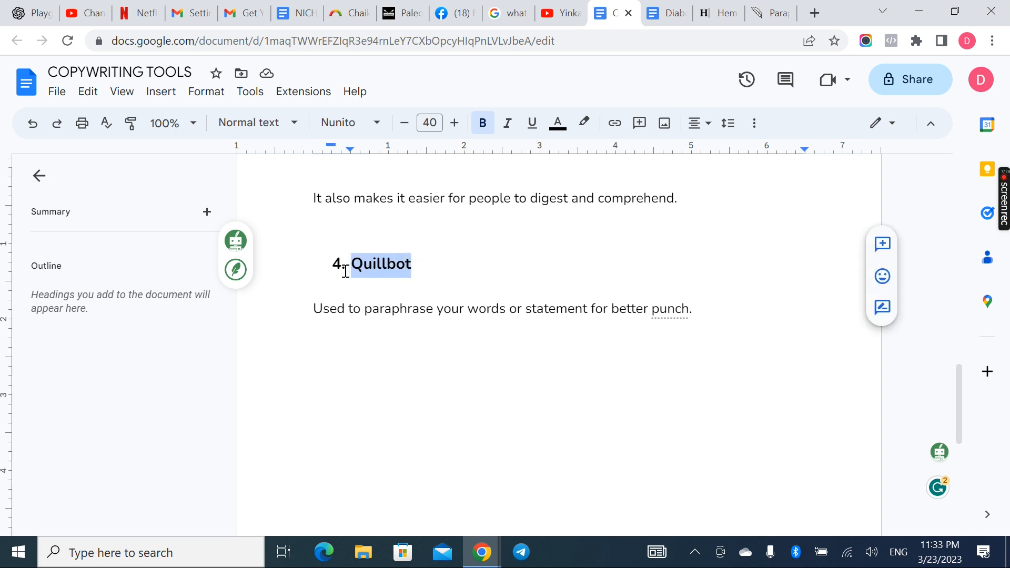
{"action": "left_click", "coordinate": [615, 124]}
{"action": "key", "text": "ctrl+v"}
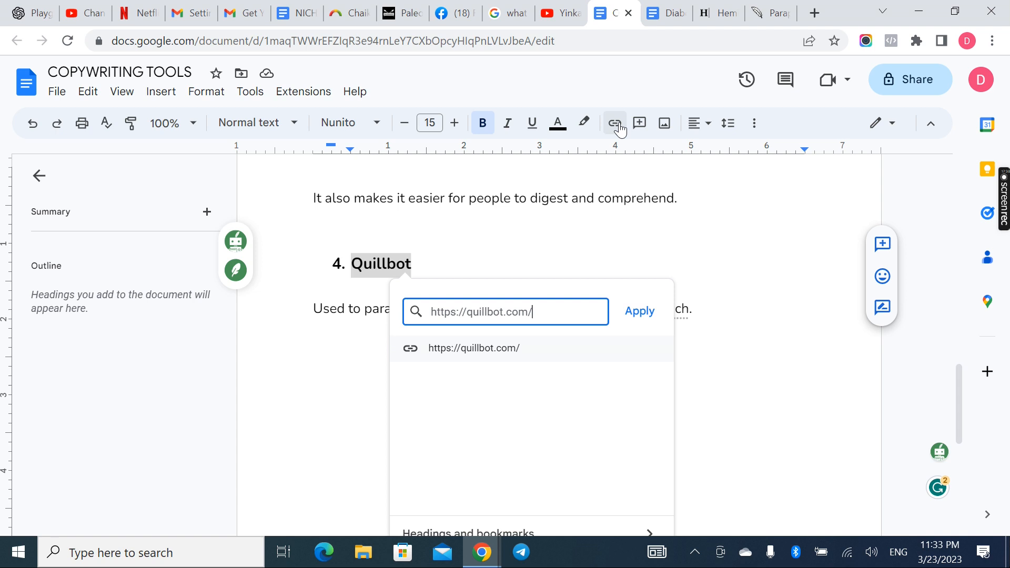
{"action": "left_click", "coordinate": [643, 314]}
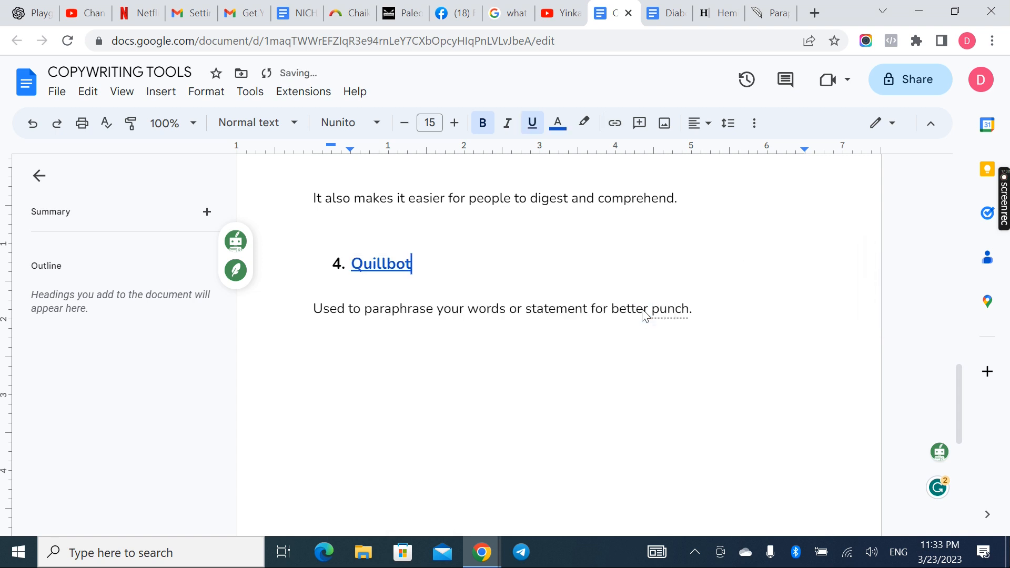
{"action": "scroll", "coordinate": [575, 203], "scroll_direction": "up", "scroll_amount": 6}
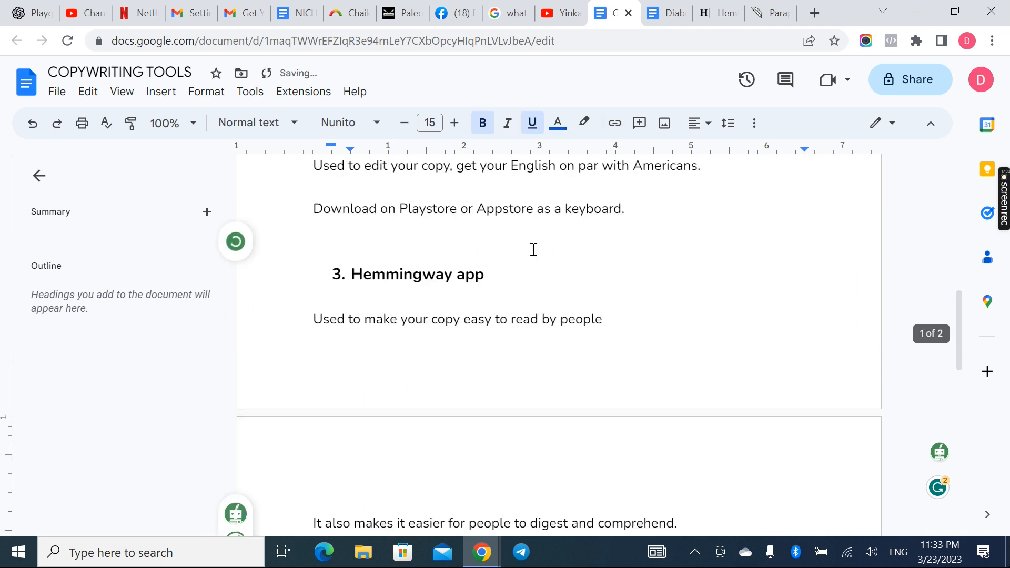
{"action": "left_click_drag", "start_coordinate": [494, 271], "coordinate": [347, 277]}
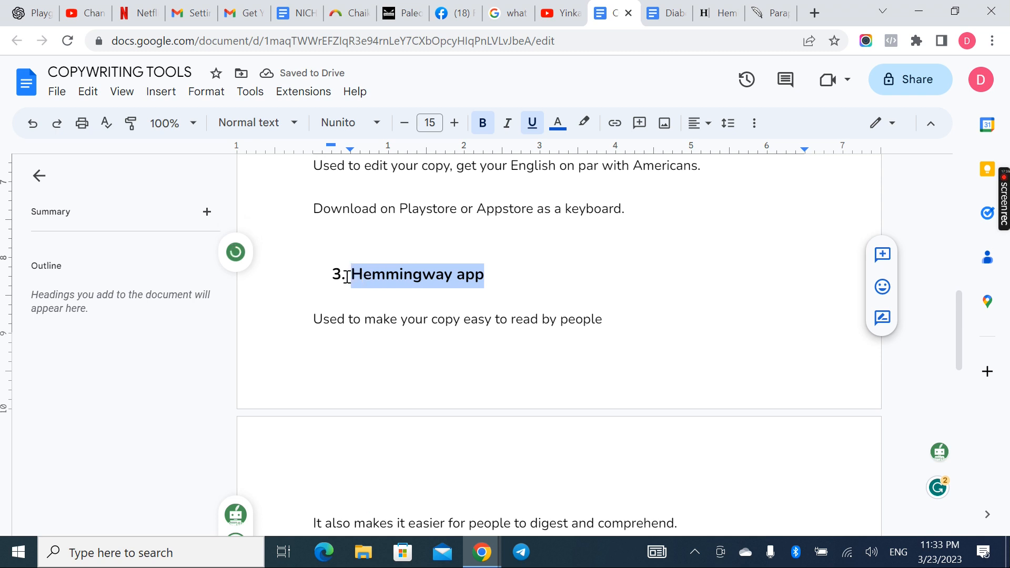
{"action": "left_click", "coordinate": [725, 14]}
{"action": "left_click", "coordinate": [263, 44]}
{"action": "key", "text": "ctrl+c"}
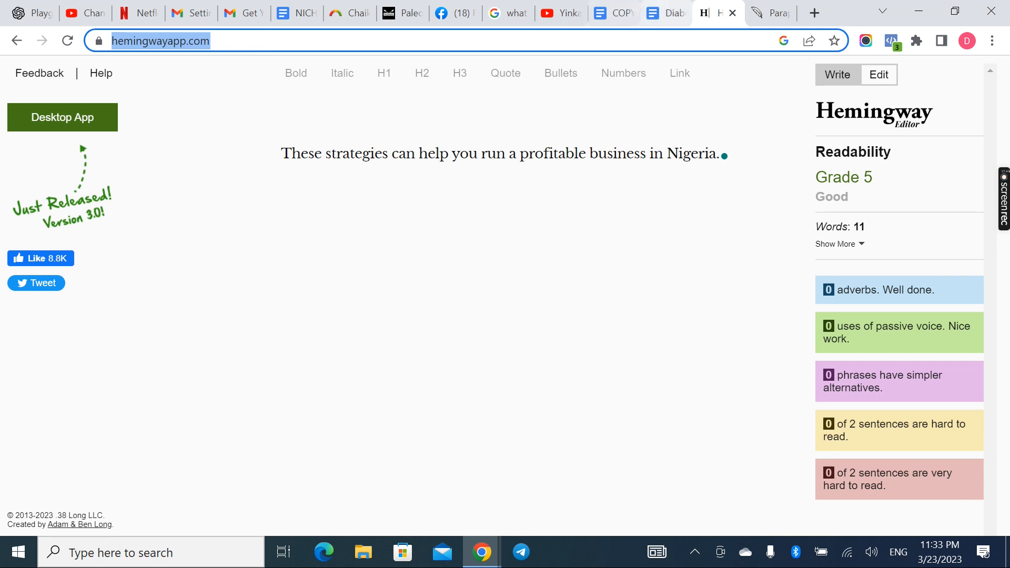
{"action": "left_click", "coordinate": [613, 14]}
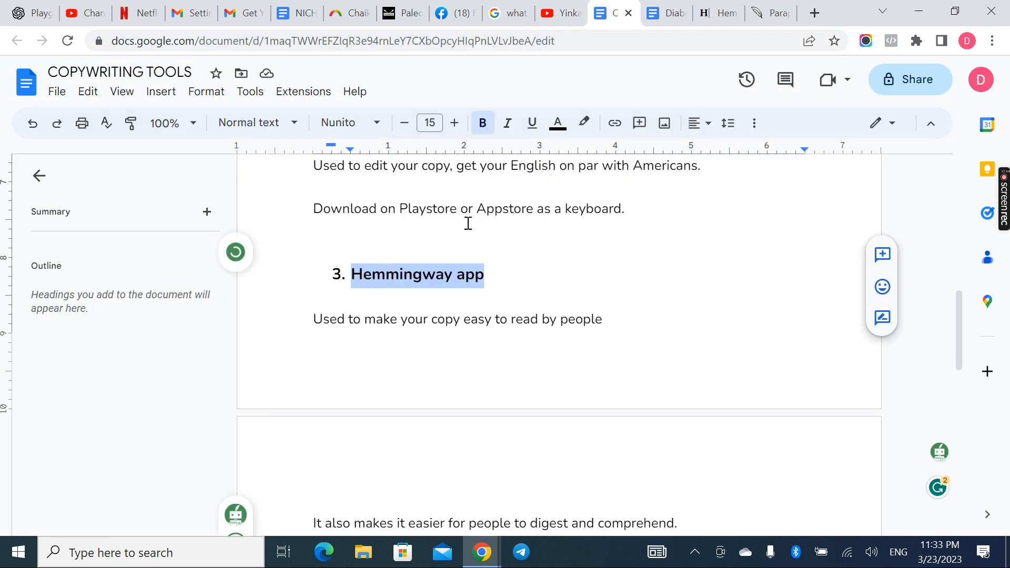
{"action": "left_click", "coordinate": [615, 123]}
{"action": "key", "text": "ctrl+v"}
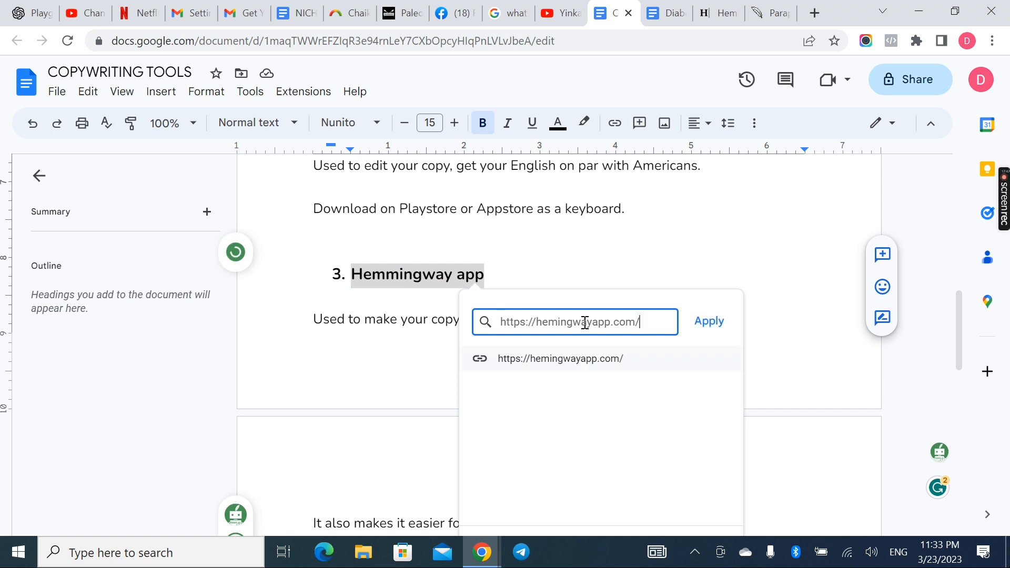
{"action": "left_click", "coordinate": [707, 326]}
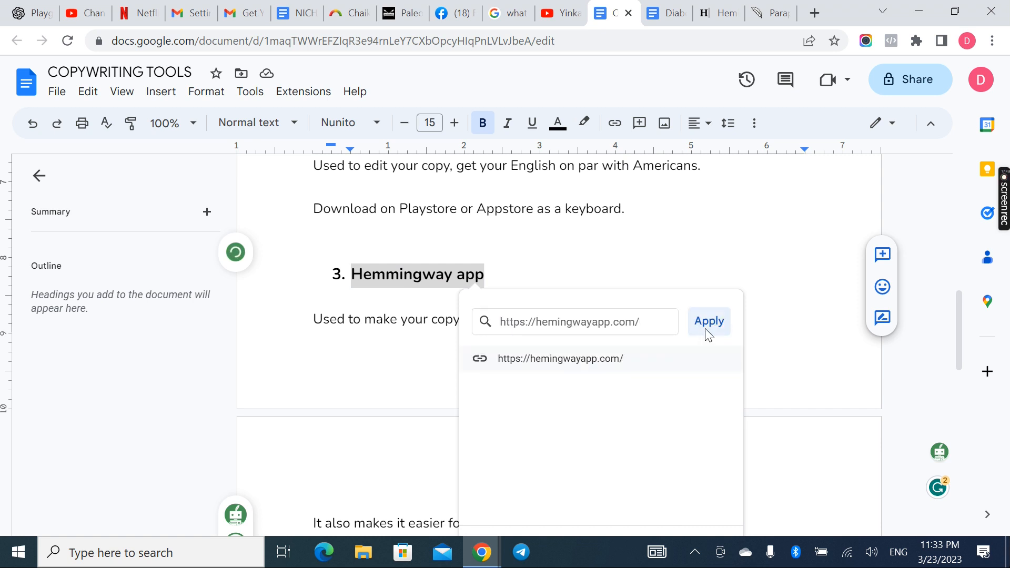
{"action": "left_click", "coordinate": [612, 337]}
Open the Grammarly website (grammarly.com) in a new browser tab
{"action": "scroll", "coordinate": [610, 338], "scroll_direction": "up", "scroll_amount": 3}
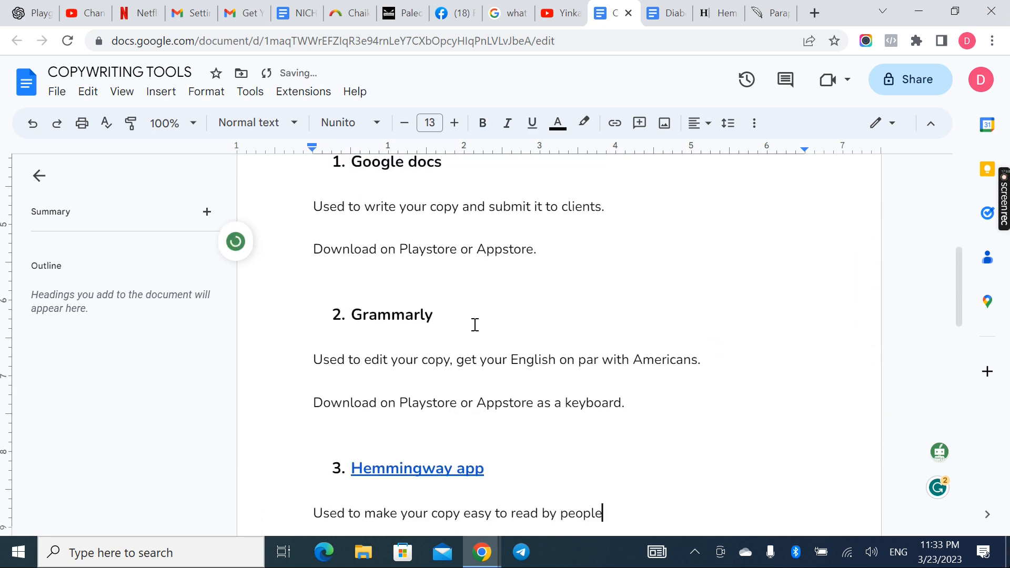
{"action": "left_click", "coordinate": [816, 13]}
{"action": "type", "text": "g"}
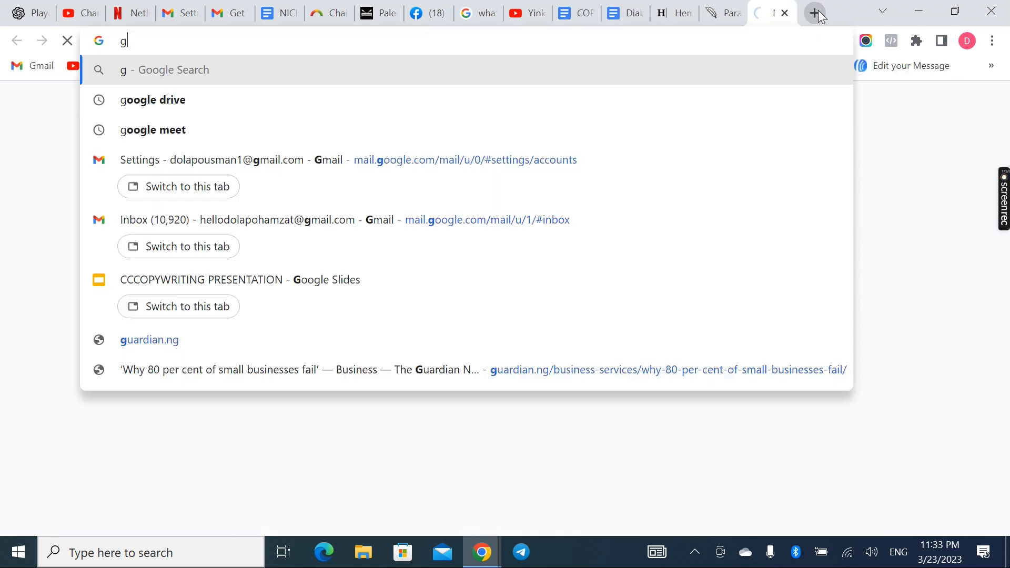
{"action": "type", "text": "ramm"}
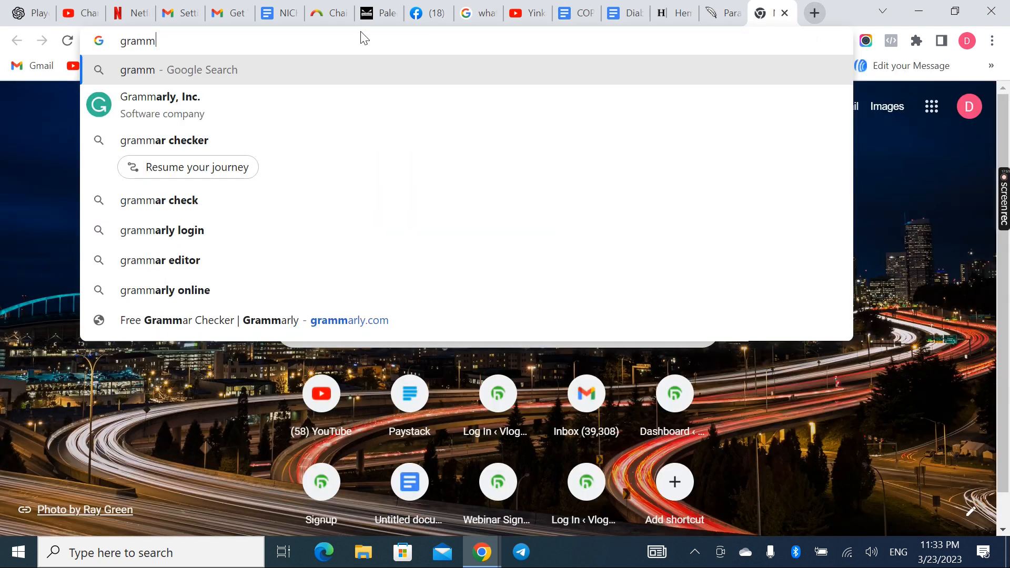
{"action": "left_click", "coordinate": [234, 321]}
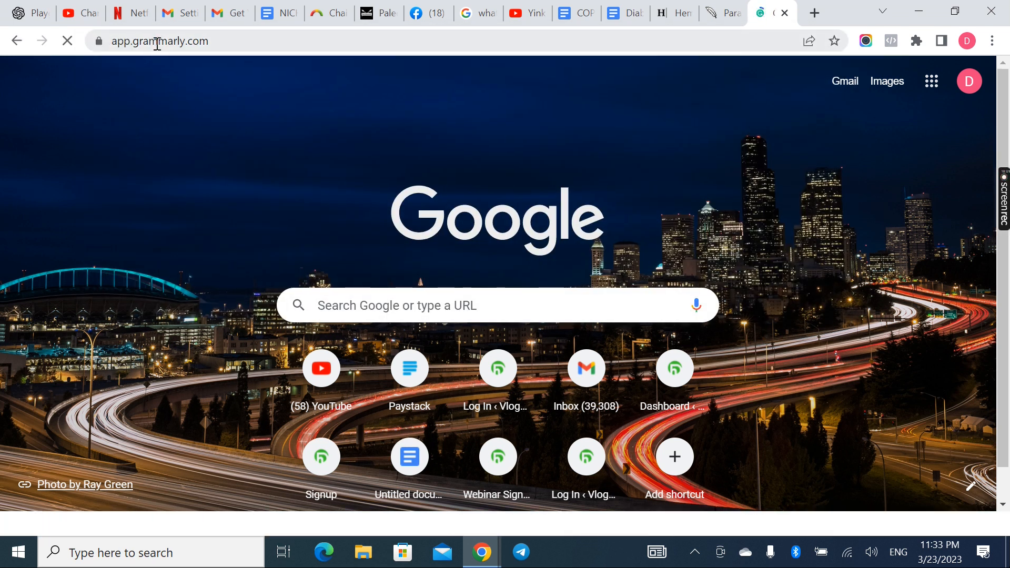
{"action": "left_click", "coordinate": [157, 44]}
{"action": "key", "text": "ctrl+c"}
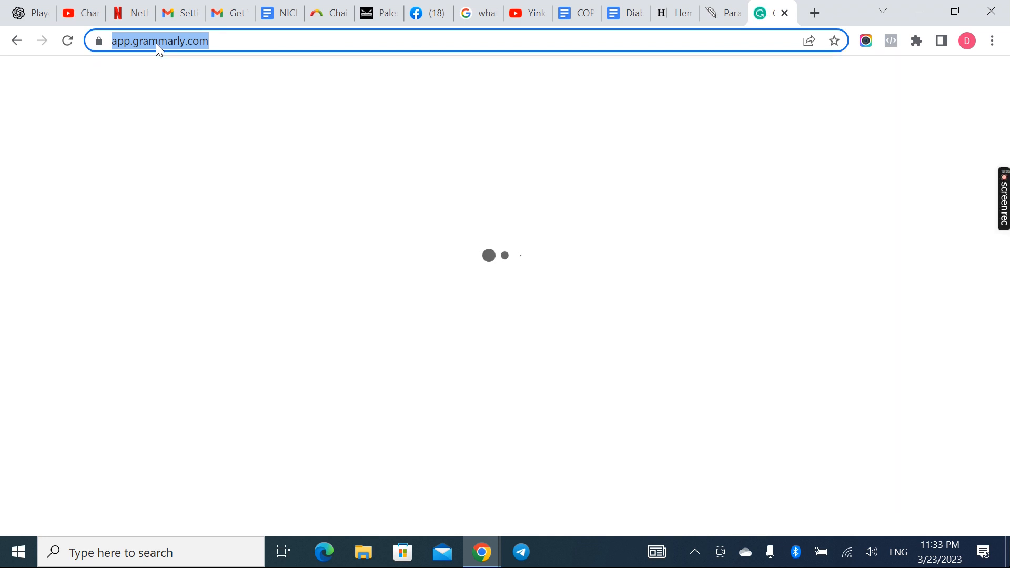
{"action": "left_click", "coordinate": [576, 14]}
{"action": "left_click_drag", "start_coordinate": [444, 316], "coordinate": [340, 315]}
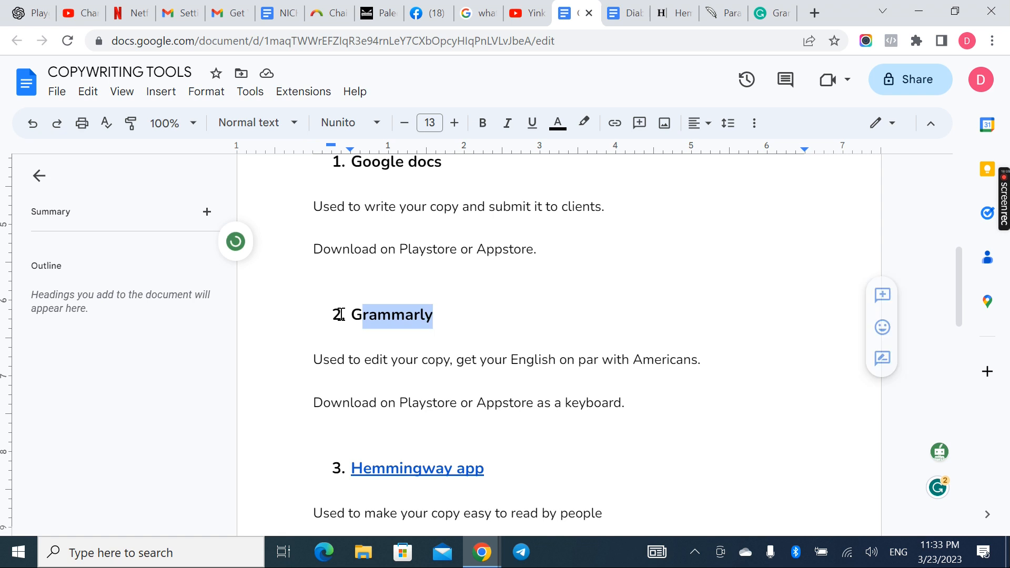
{"action": "left_click", "coordinate": [610, 131]}
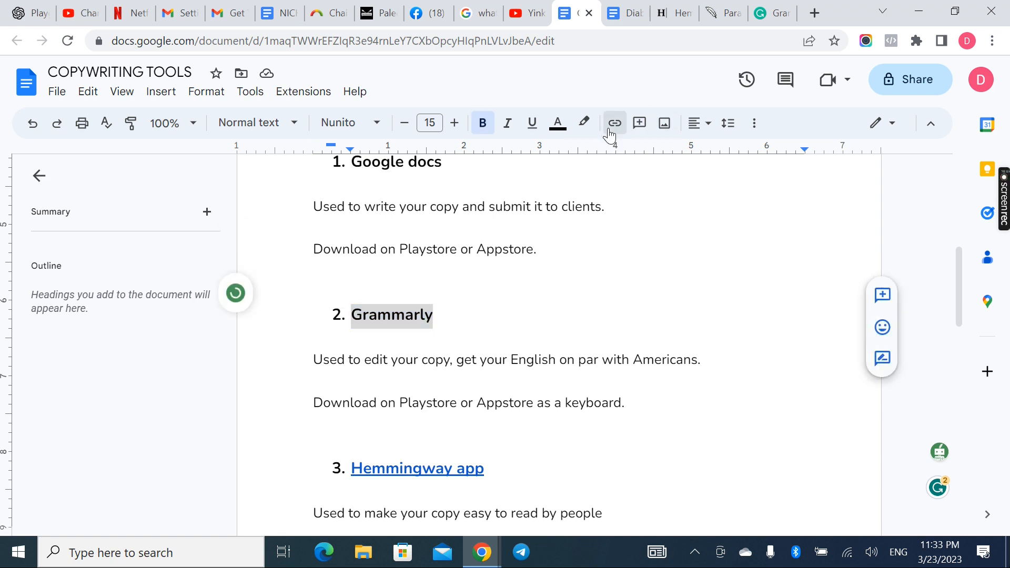
{"action": "key", "text": "ctrl+v"}
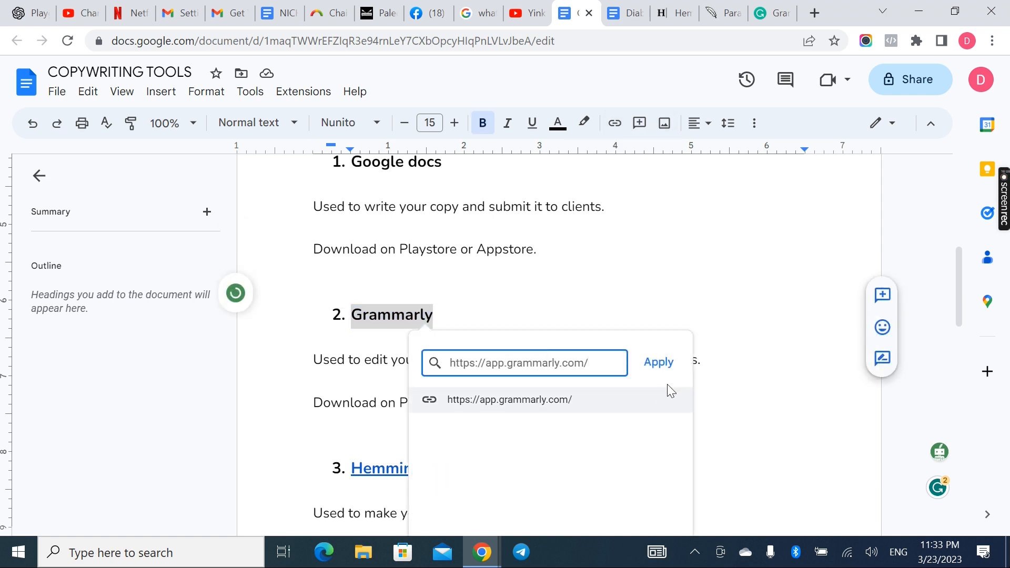
{"action": "left_click", "coordinate": [657, 362]}
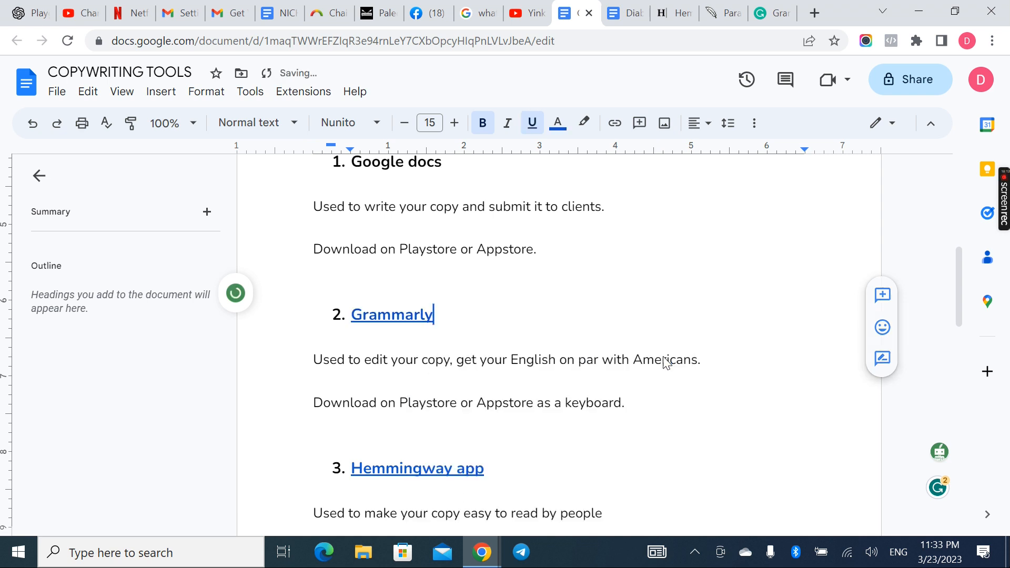
Link the "Google docs" heading in the COPYWRITING TOOLS document to docs.google.com
{"action": "scroll", "coordinate": [566, 272], "scroll_direction": "up", "scroll_amount": 2}
{"action": "scroll", "coordinate": [566, 272], "scroll_direction": "up", "scroll_amount": 1}
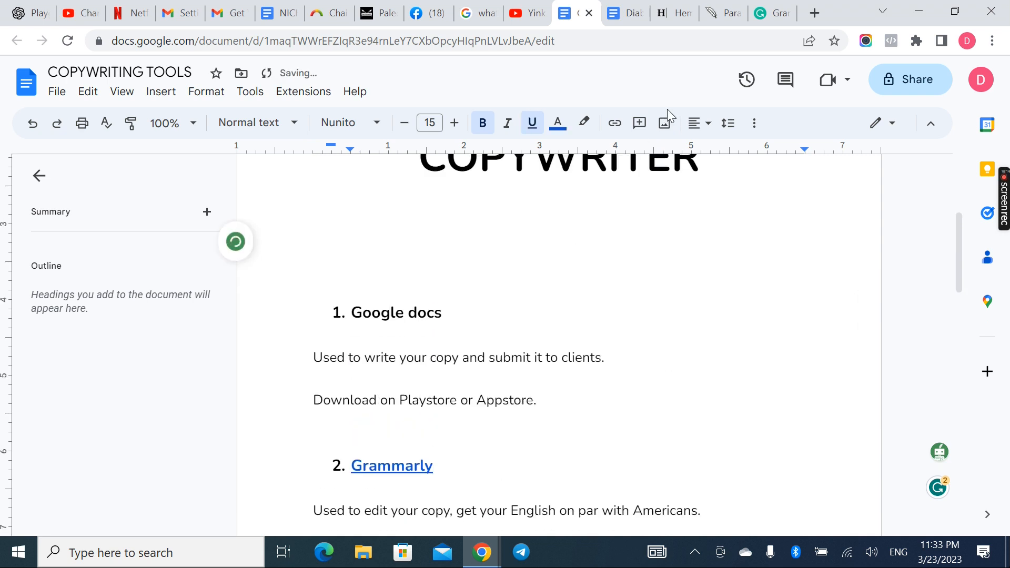
{"action": "left_click", "coordinate": [764, 8]}
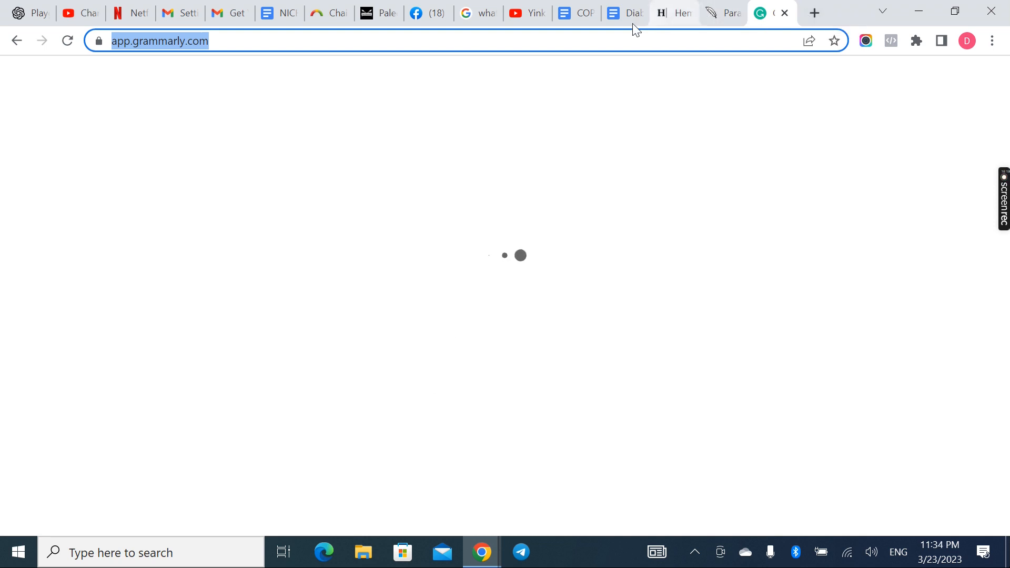
{"action": "left_click", "coordinate": [584, 17]}
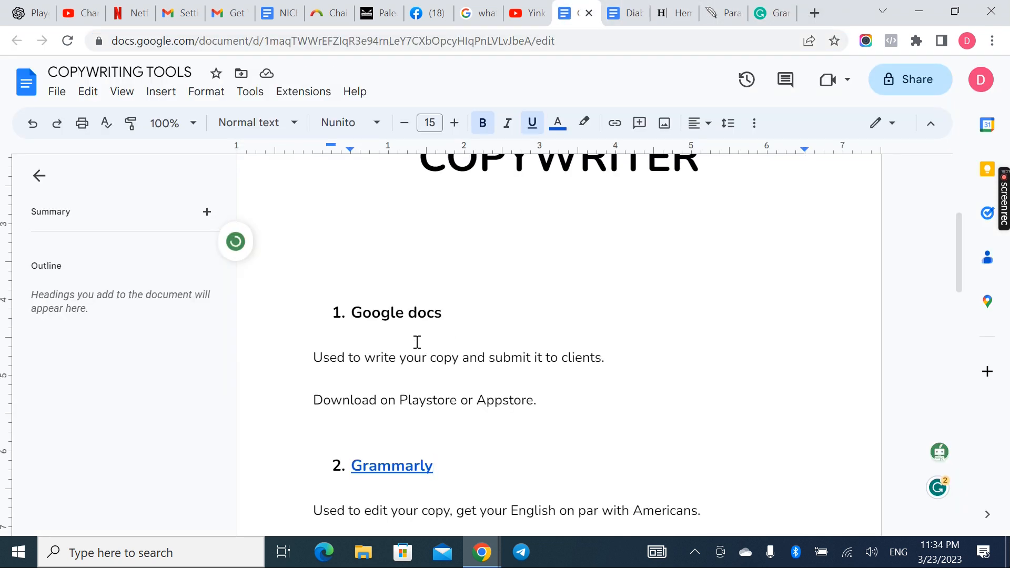
{"action": "left_click_drag", "start_coordinate": [443, 314], "coordinate": [323, 320]}
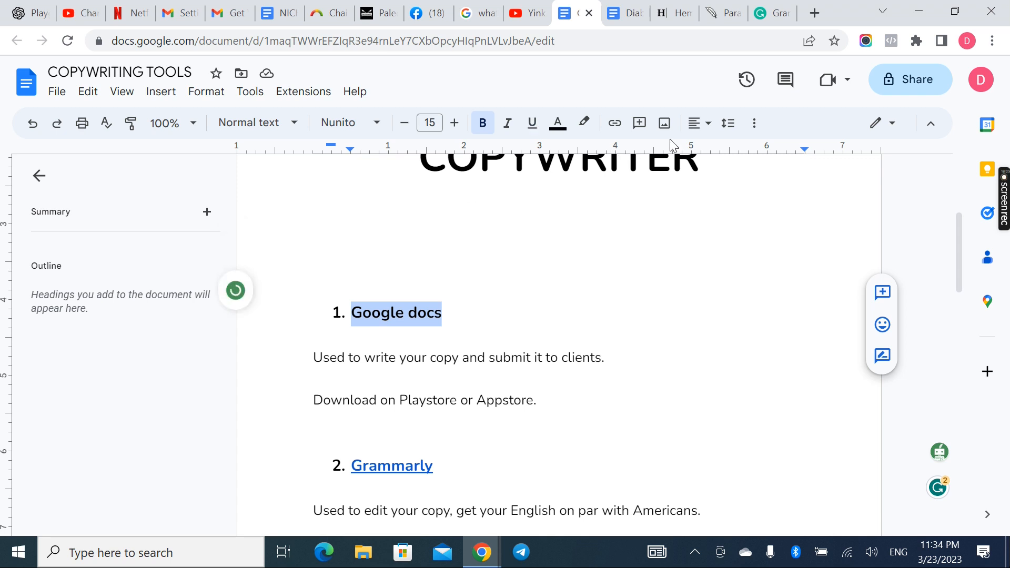
{"action": "left_click", "coordinate": [623, 126]}
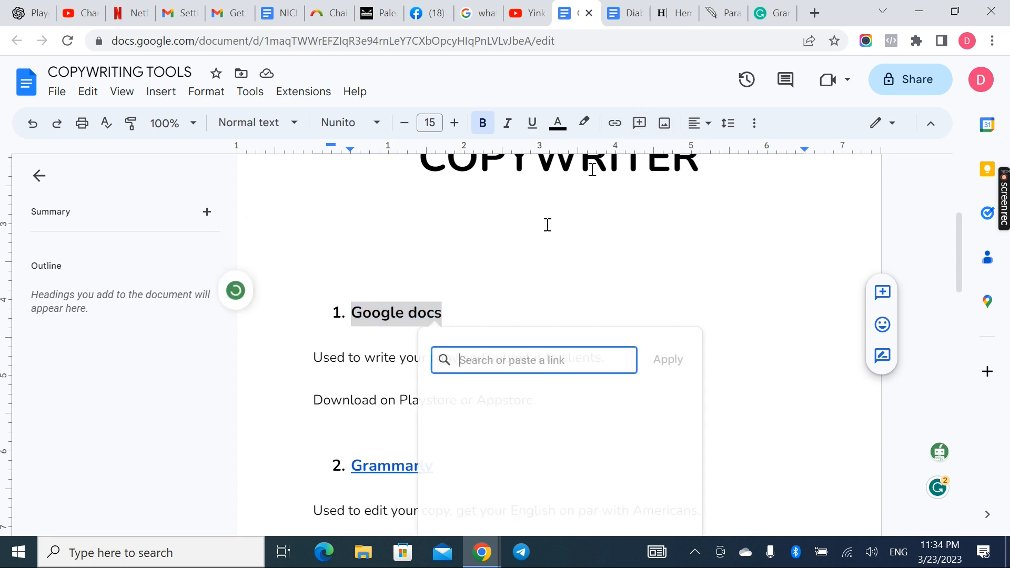
{"action": "type", "text": "docs.google.co"}
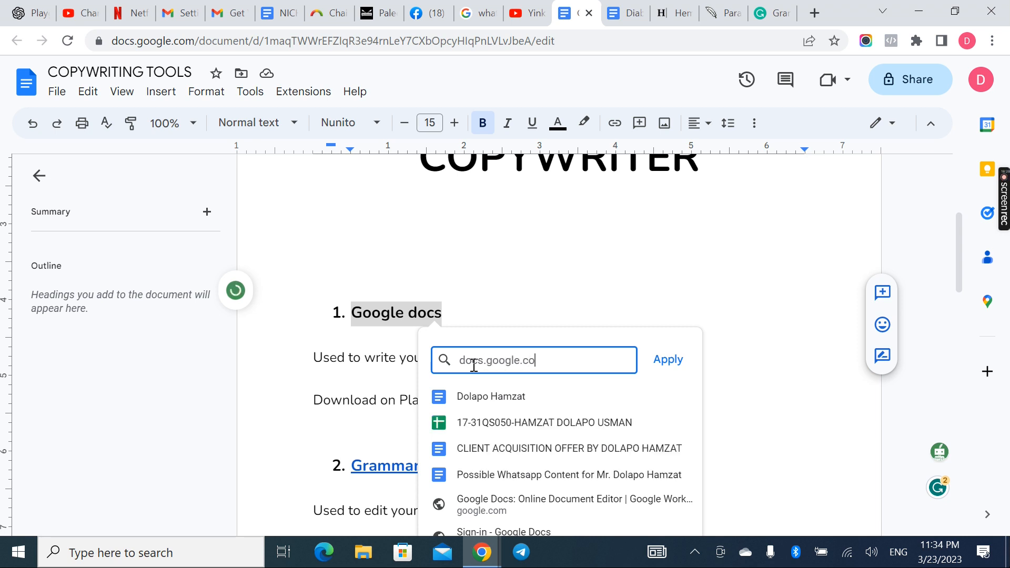
{"action": "type", "text": "m"}
{"action": "left_click", "coordinate": [668, 361]}
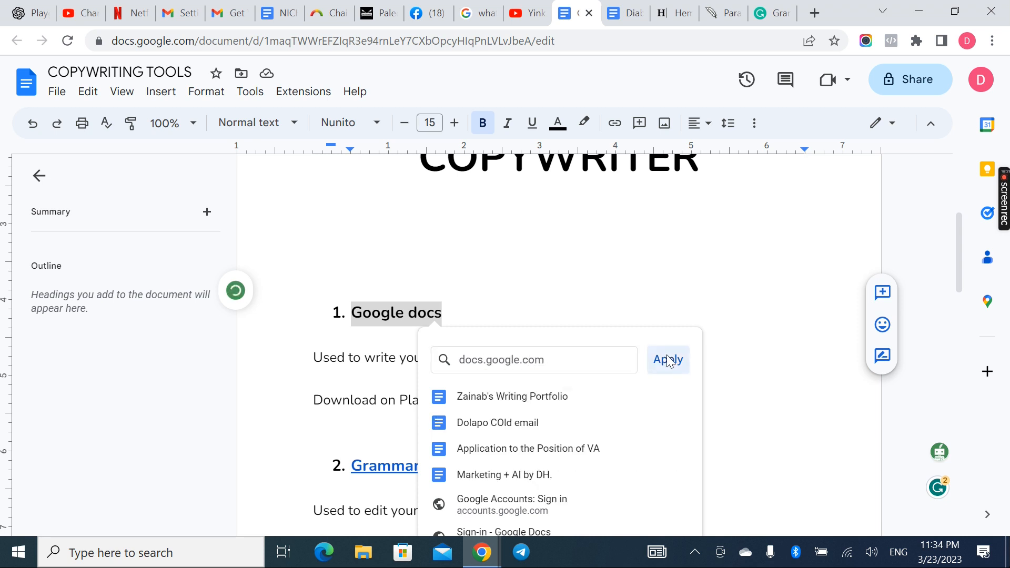
Look over the linked tool headings in the COPYWRITING TOOLS document, from the title down to the Quillbot entry
{"action": "scroll", "coordinate": [612, 377], "scroll_direction": "up", "scroll_amount": 5}
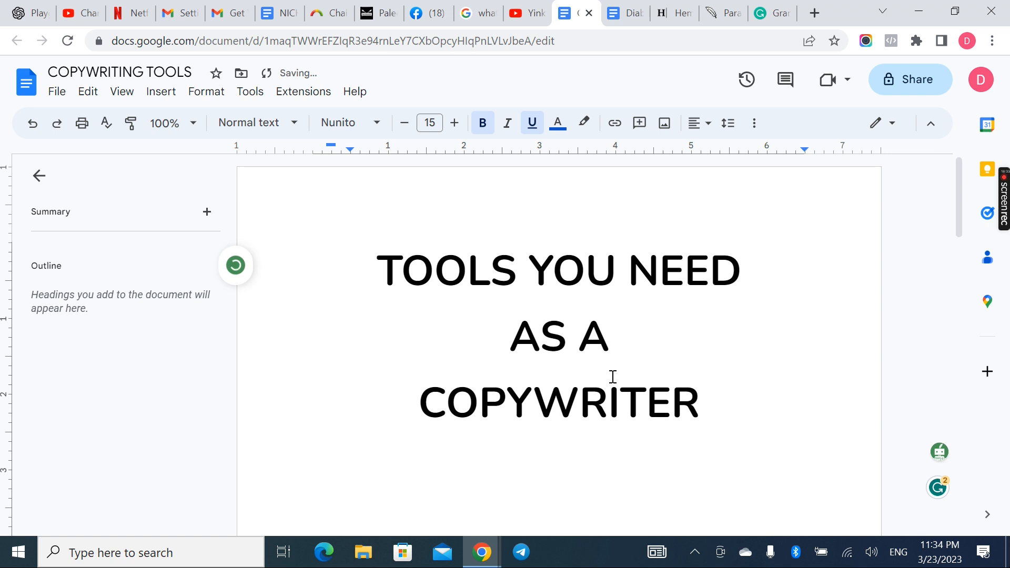
{"action": "scroll", "coordinate": [613, 377], "scroll_direction": "down", "scroll_amount": 15}
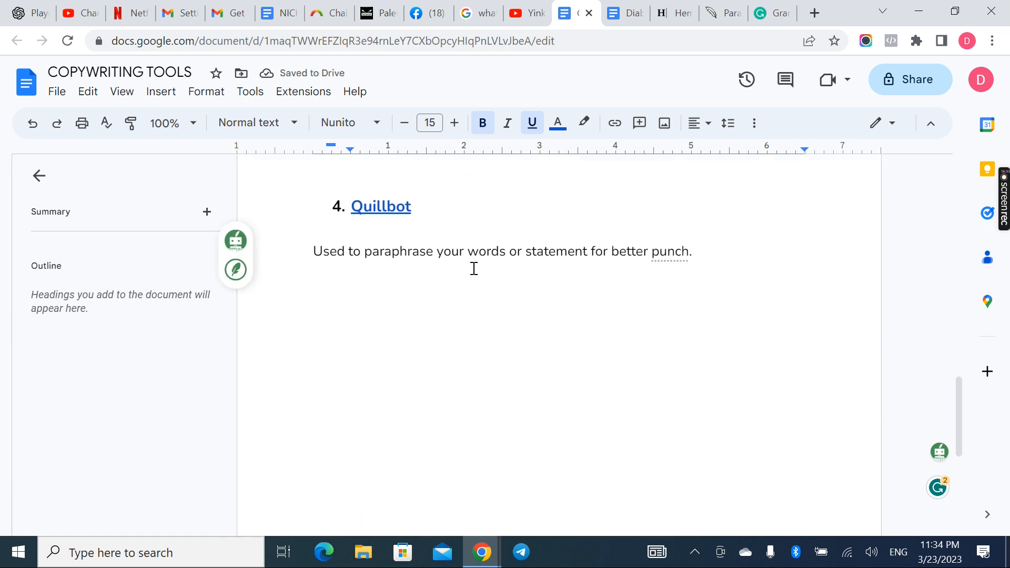
{"action": "left_click", "coordinate": [474, 268]}
{"action": "scroll", "coordinate": [474, 269], "scroll_direction": "up", "scroll_amount": 15}
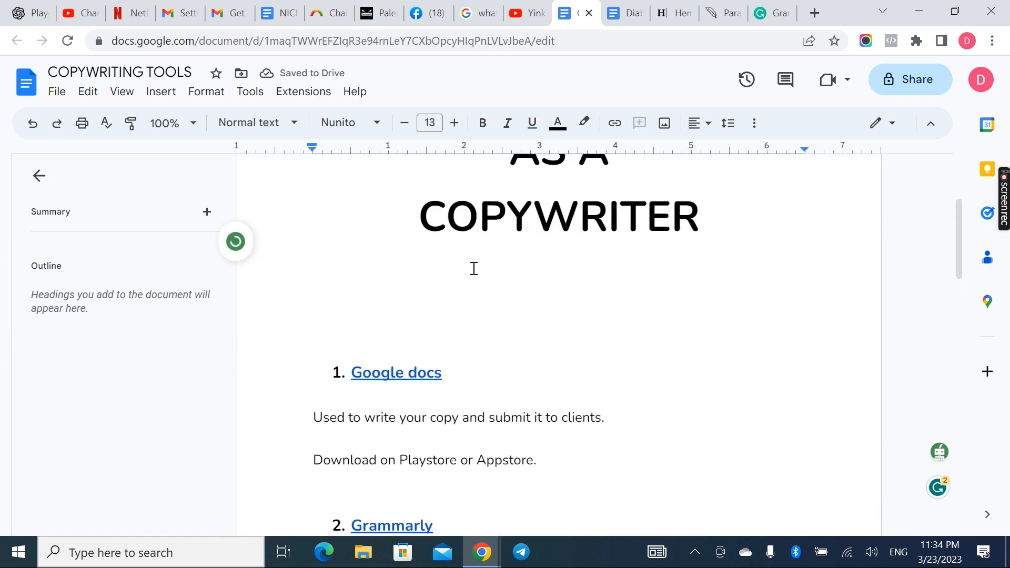
{"action": "mouse_move", "coordinate": [1006, 190]}
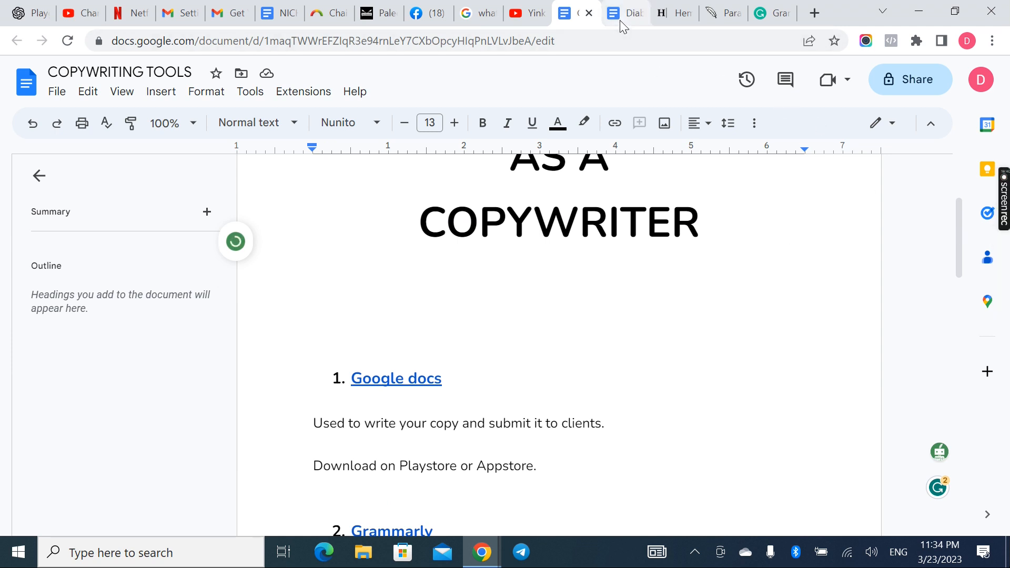
Open the Diabetes supplement copy document and read through the Email 2 text from the subject lines to the sign-off
{"action": "mouse_move", "coordinate": [621, 21]}
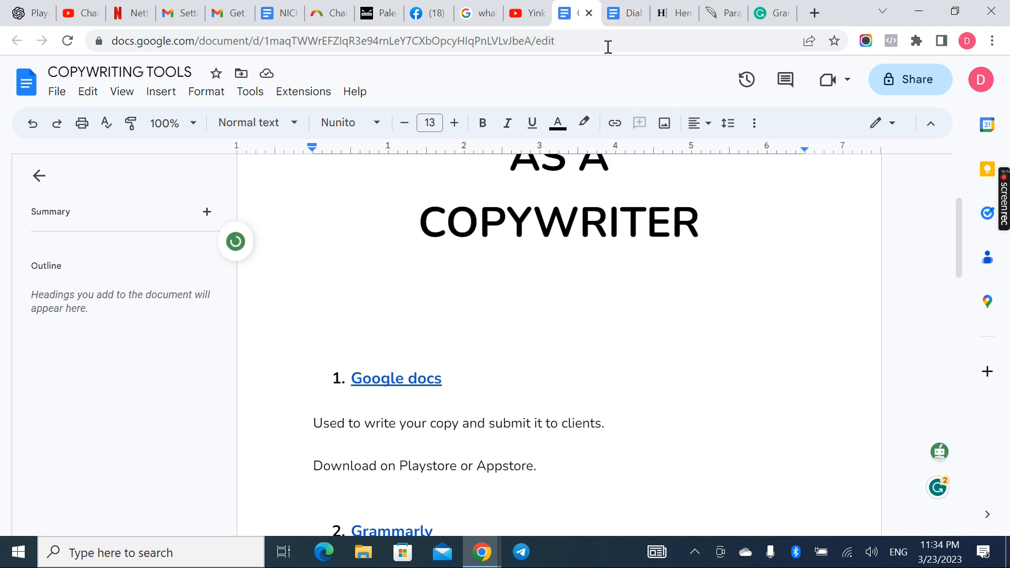
{"action": "left_click", "coordinate": [625, 16]}
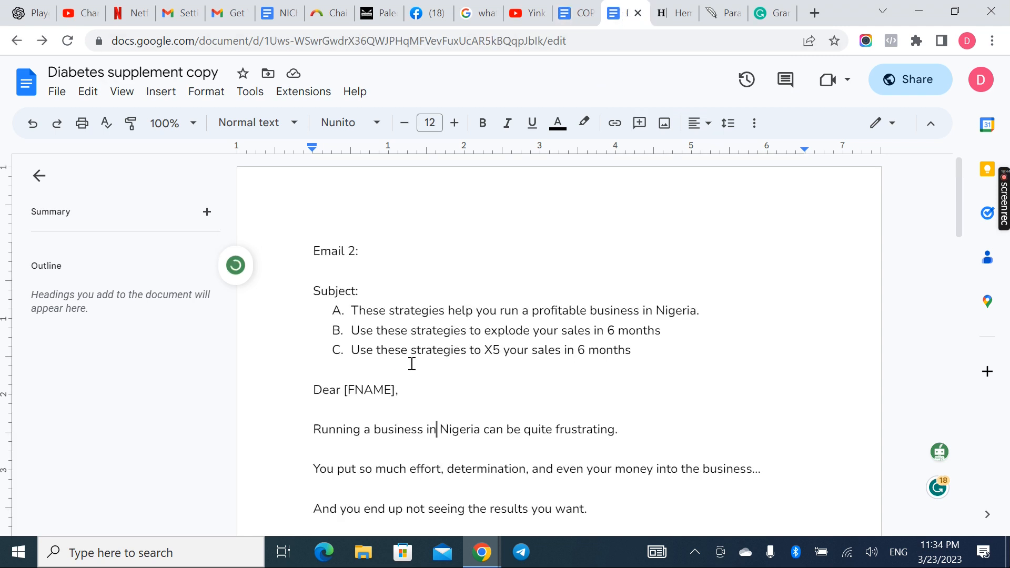
{"action": "scroll", "coordinate": [412, 364], "scroll_direction": "down", "scroll_amount": 15}
{"action": "scroll", "coordinate": [412, 364], "scroll_direction": "down", "scroll_amount": 5}
{"action": "scroll", "coordinate": [412, 364], "scroll_direction": "up", "scroll_amount": 10}
{"action": "scroll", "coordinate": [412, 364], "scroll_direction": "up", "scroll_amount": 9}
{"action": "scroll", "coordinate": [412, 365], "scroll_direction": "down", "scroll_amount": 4}
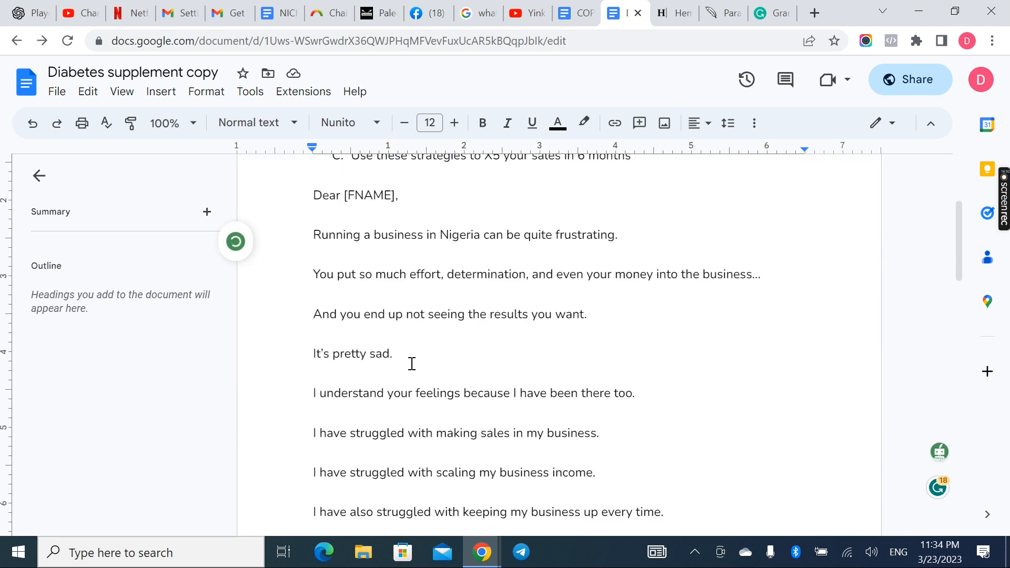
{"action": "scroll", "coordinate": [412, 365], "scroll_direction": "down", "scroll_amount": 2}
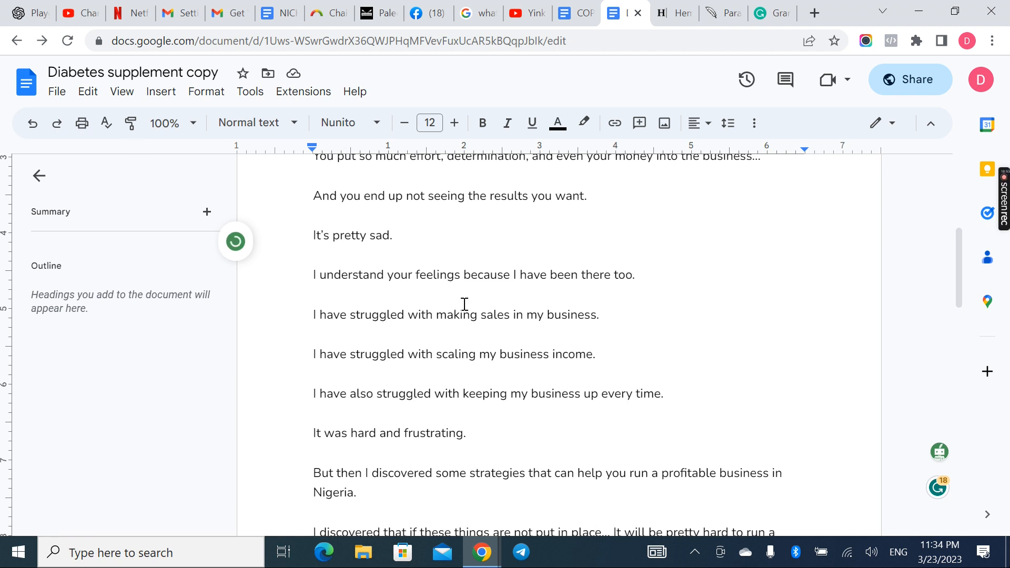
{"action": "scroll", "coordinate": [465, 304], "scroll_direction": "down", "scroll_amount": 5}
{"action": "scroll", "coordinate": [465, 304], "scroll_direction": "up", "scroll_amount": 10}
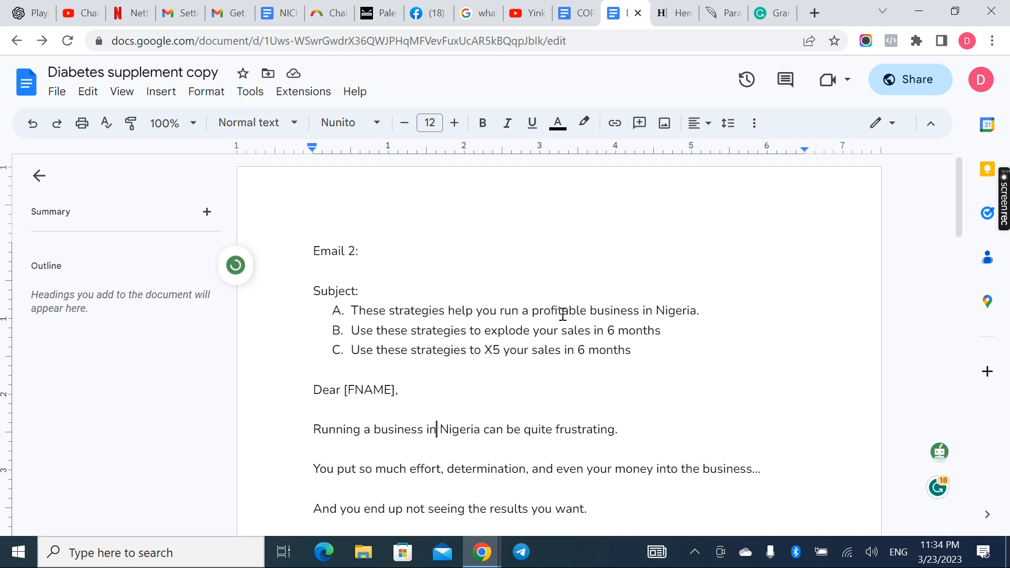
{"action": "scroll", "coordinate": [425, 338], "scroll_direction": "down", "scroll_amount": 2}
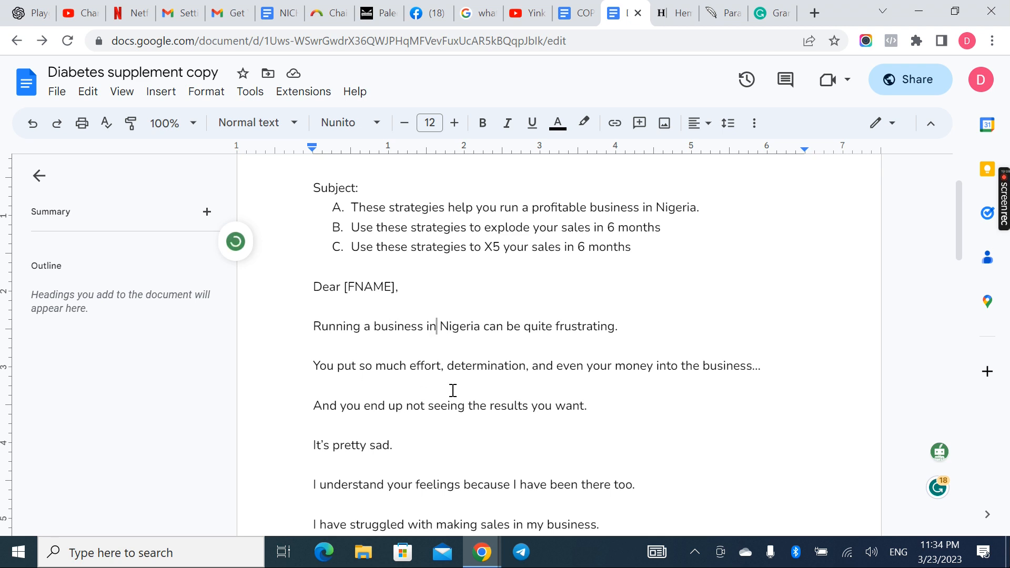
{"action": "scroll", "coordinate": [531, 356], "scroll_direction": "down", "scroll_amount": 20}
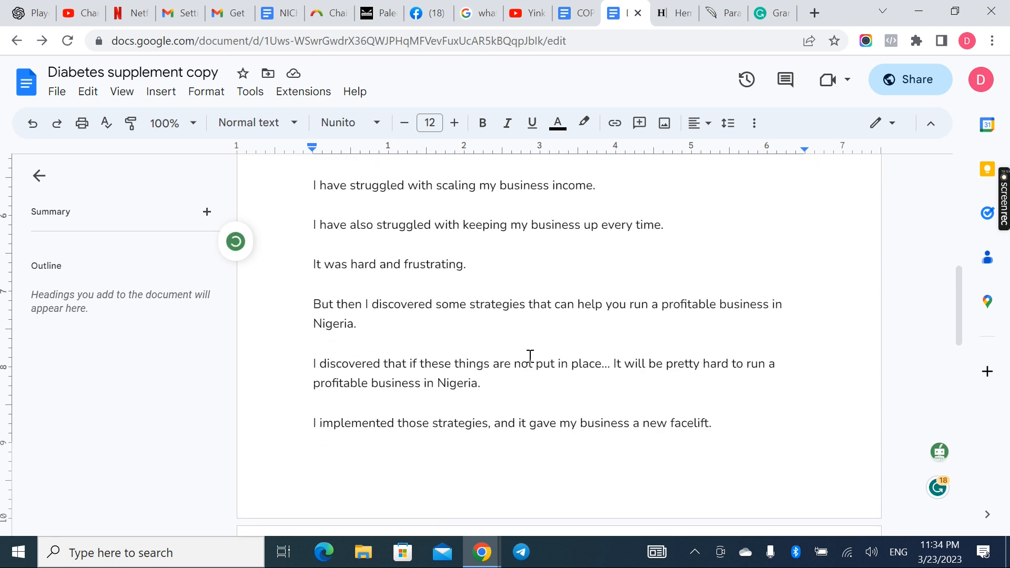
{"action": "scroll", "coordinate": [530, 356], "scroll_direction": "up", "scroll_amount": 15}
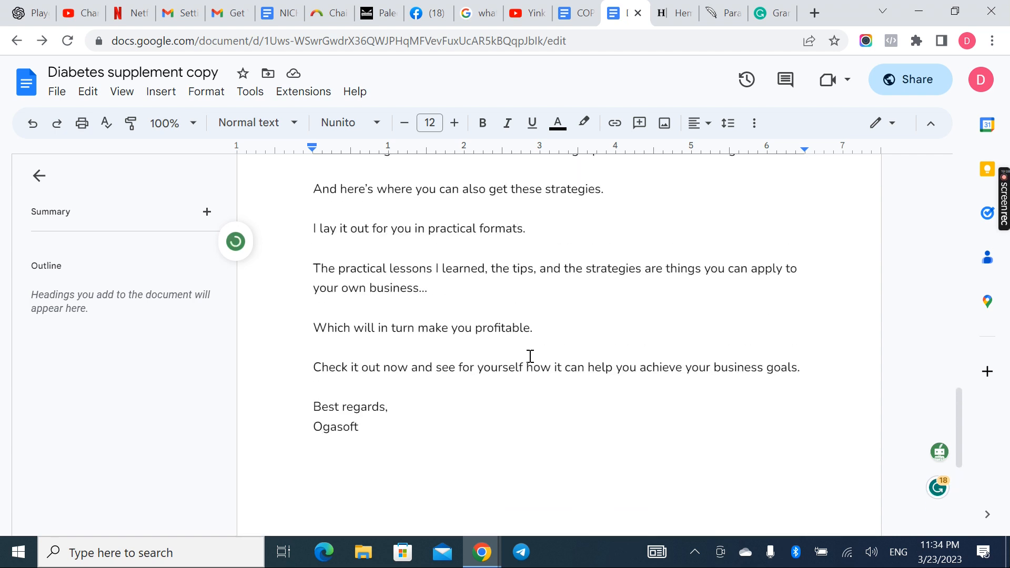
{"action": "scroll", "coordinate": [531, 356], "scroll_direction": "up", "scroll_amount": 10}
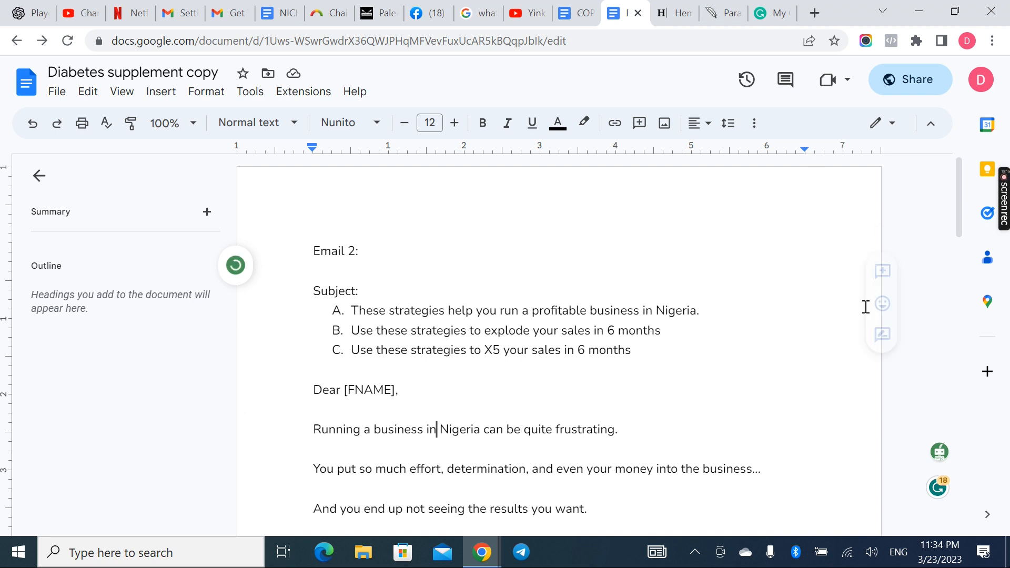
{"action": "mouse_move", "coordinate": [1004, 209]}
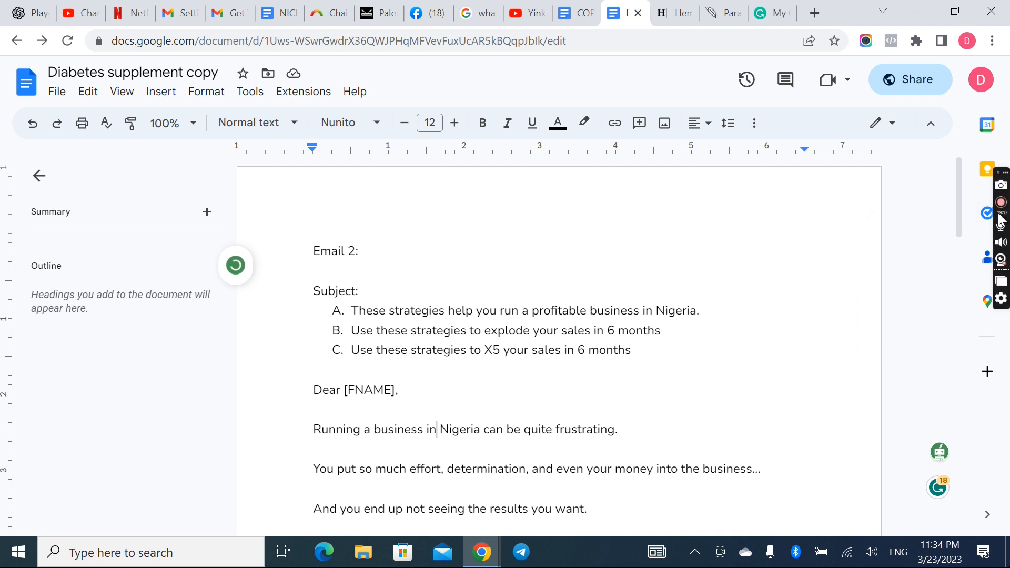